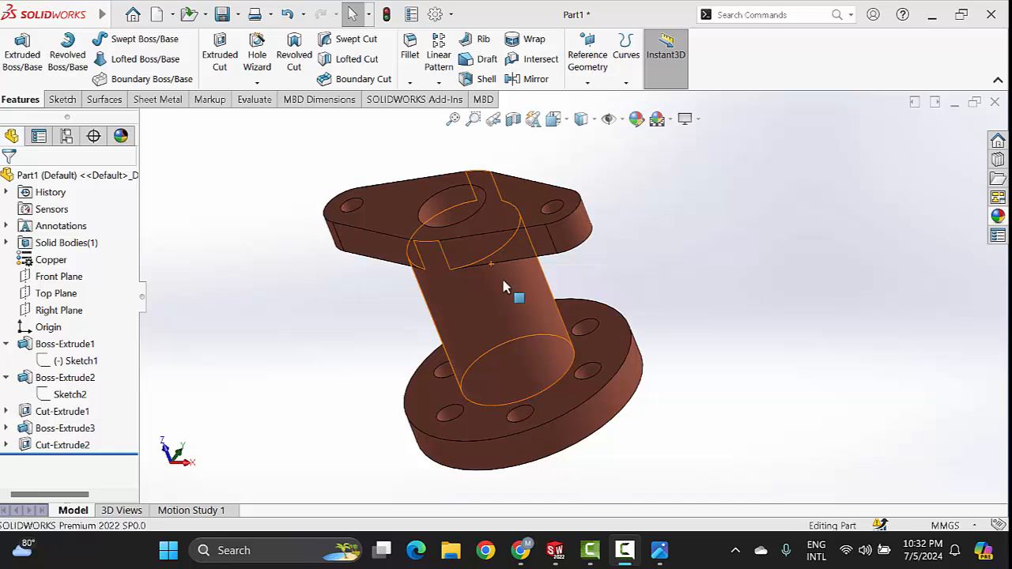
- Examine the finished flanged pipe model from several angles, including the round flange's underside
scroll(515, 297, down, 1)
scroll(521, 298, up, 2)
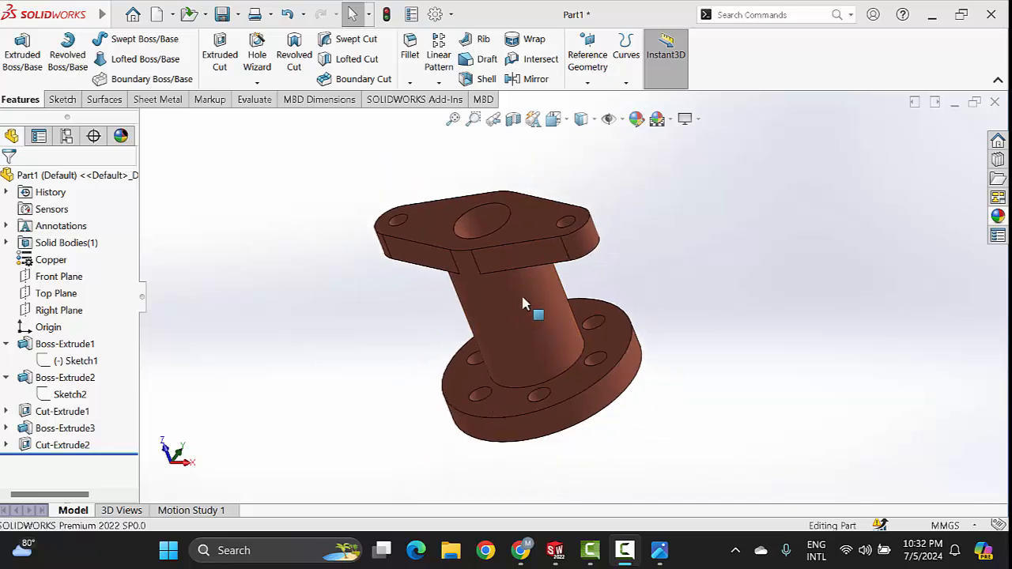
scroll(581, 300, up, 1)
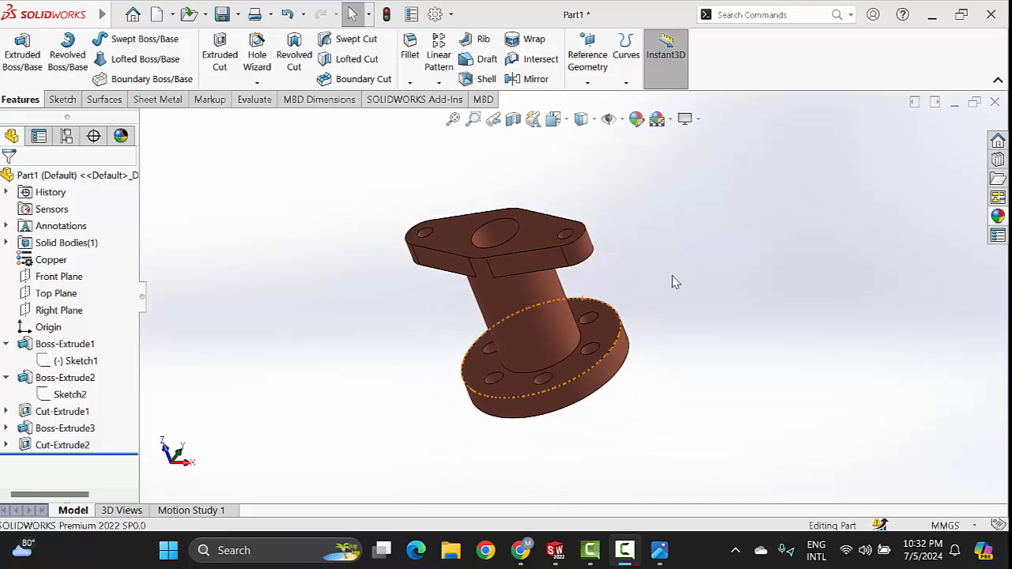
middle_drag(674, 282, 514, 294)
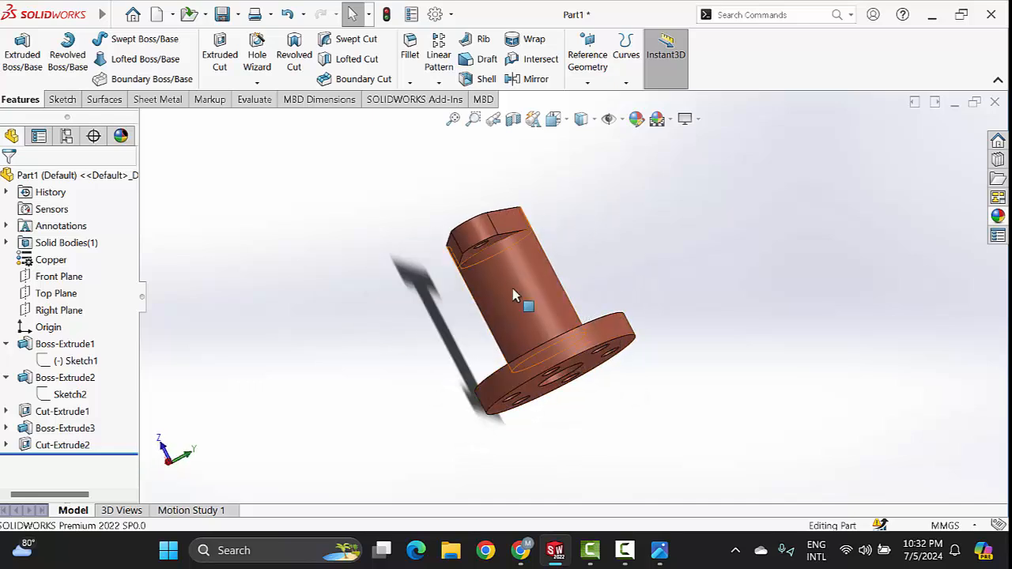
scroll(532, 288, down, 1)
scroll(532, 288, up, 2)
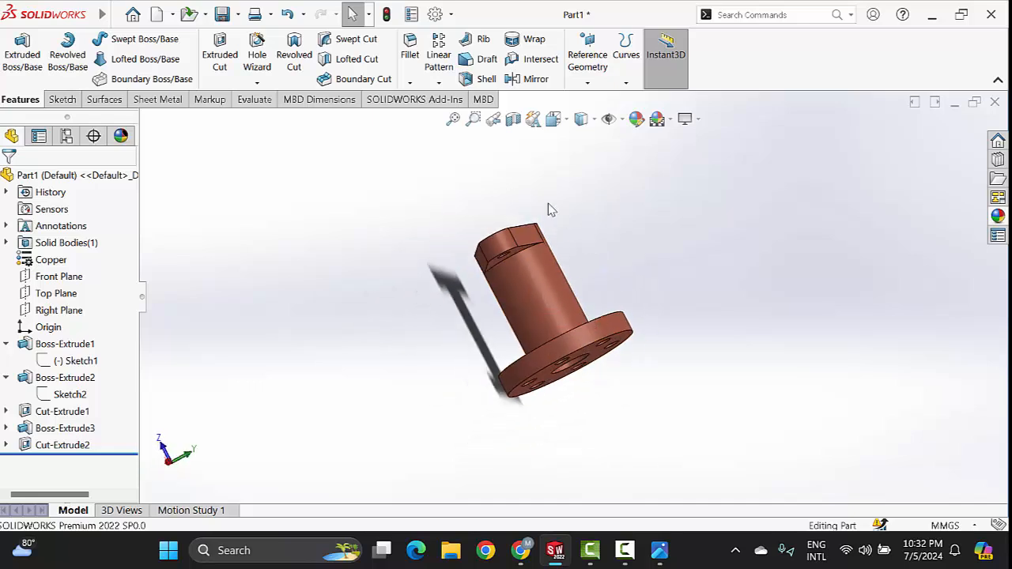
middle_drag(523, 308, 474, 172)
middle_drag(608, 339, 594, 290)
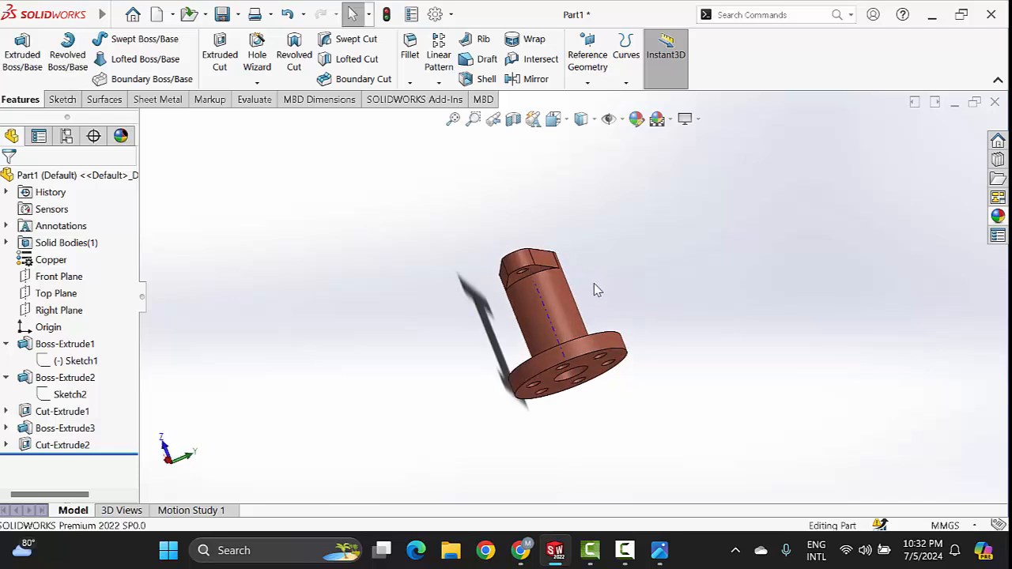
- Create a new part document and start a sketch on the Front Plane
key(ctrl+n)
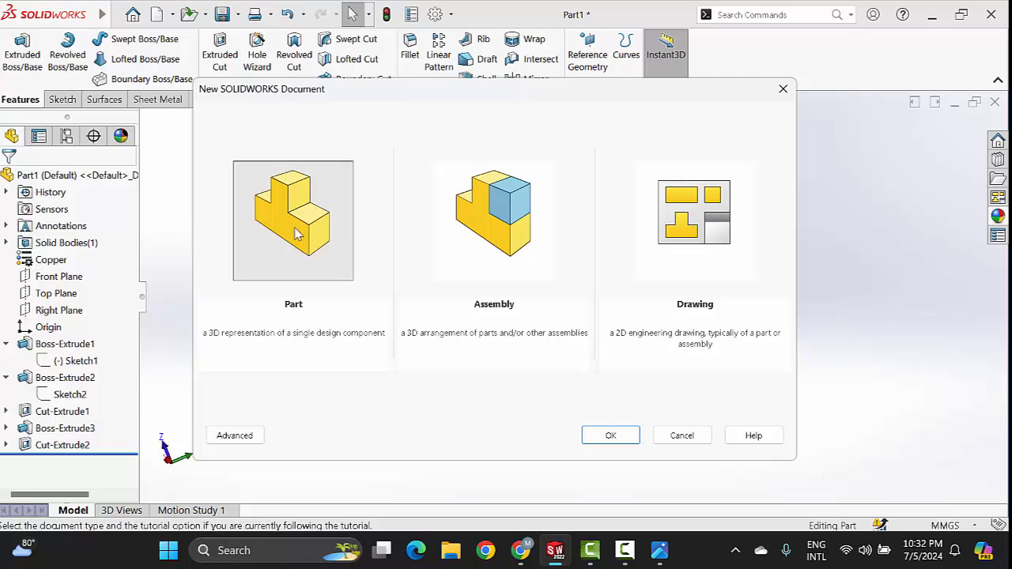
click(608, 435)
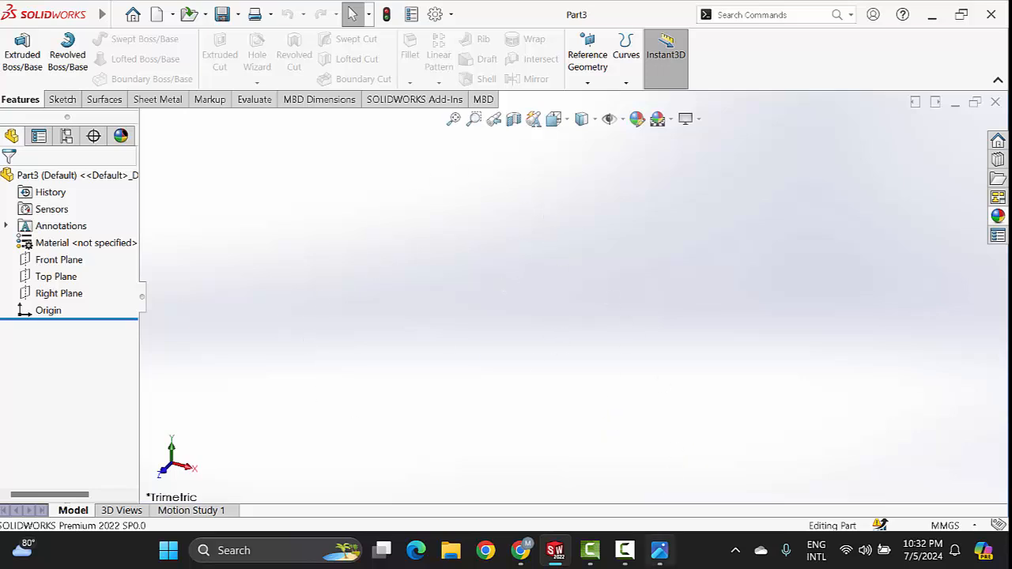
click(660, 552)
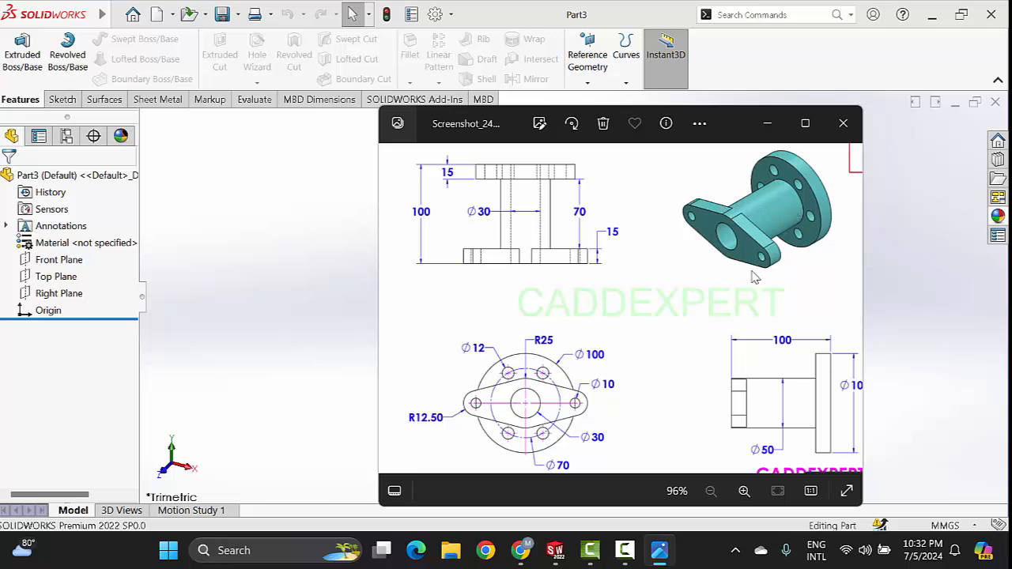
click(767, 125)
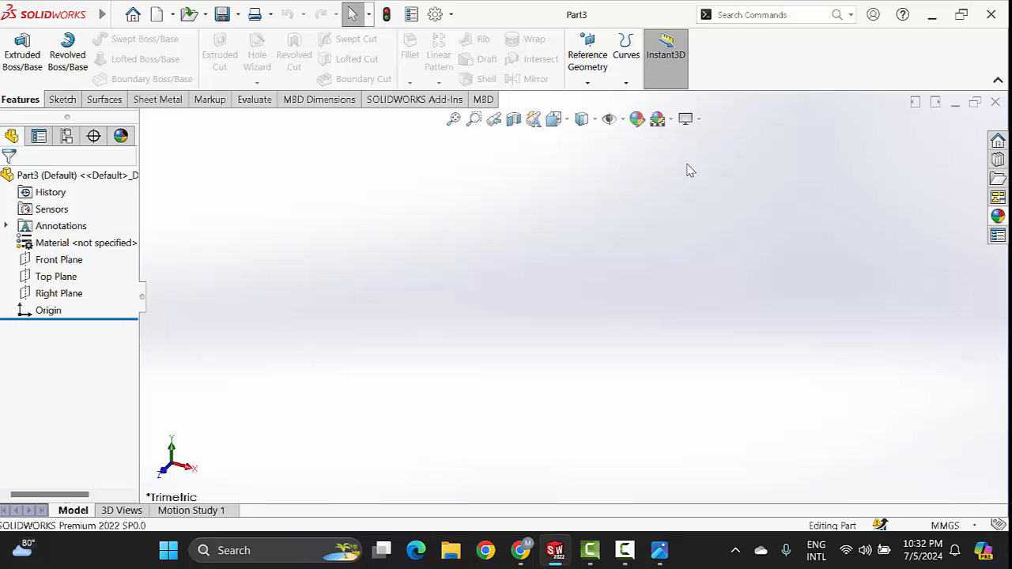
click(59, 260)
click(87, 248)
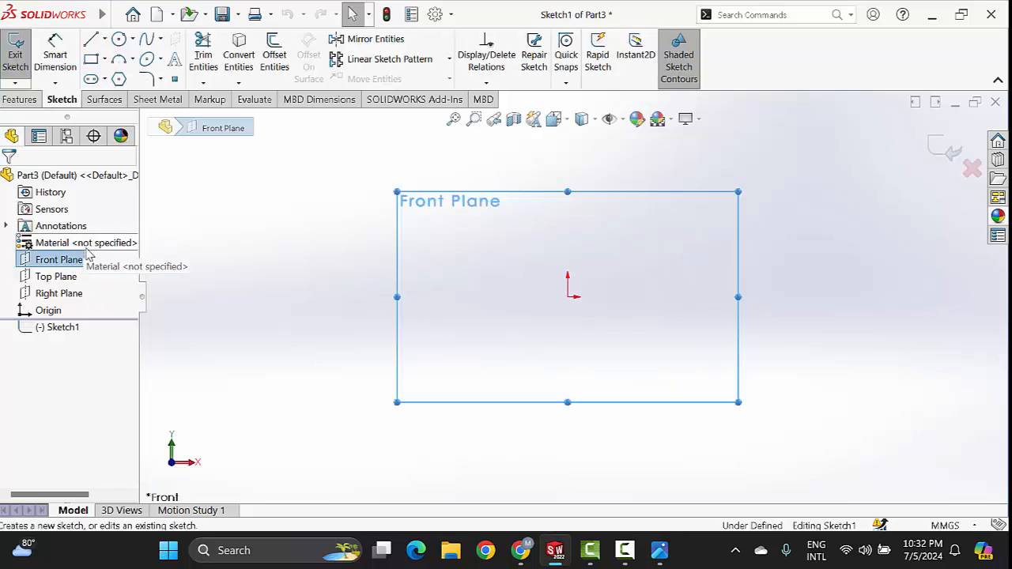
- Sketch two concentric circles at the origin, about 150 and 97 mm in diameter, and a small circle centred on the inner circle's right quadrant
click(659, 550)
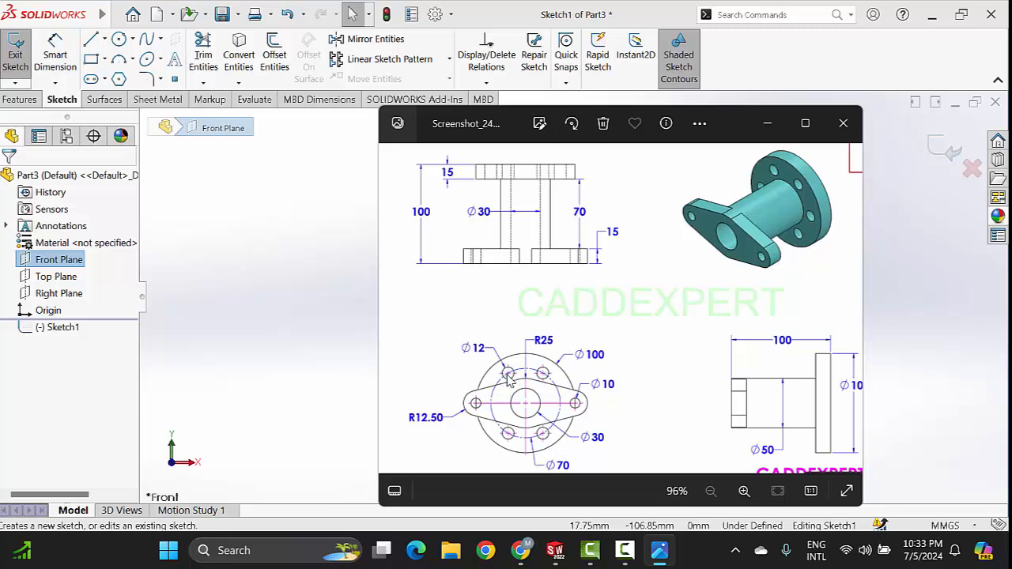
click(767, 126)
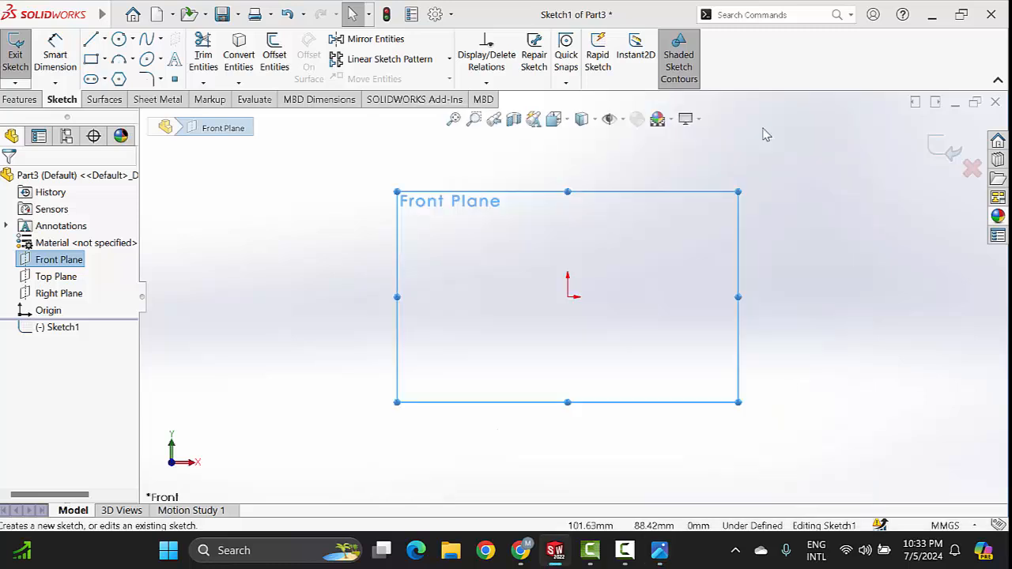
click(118, 39)
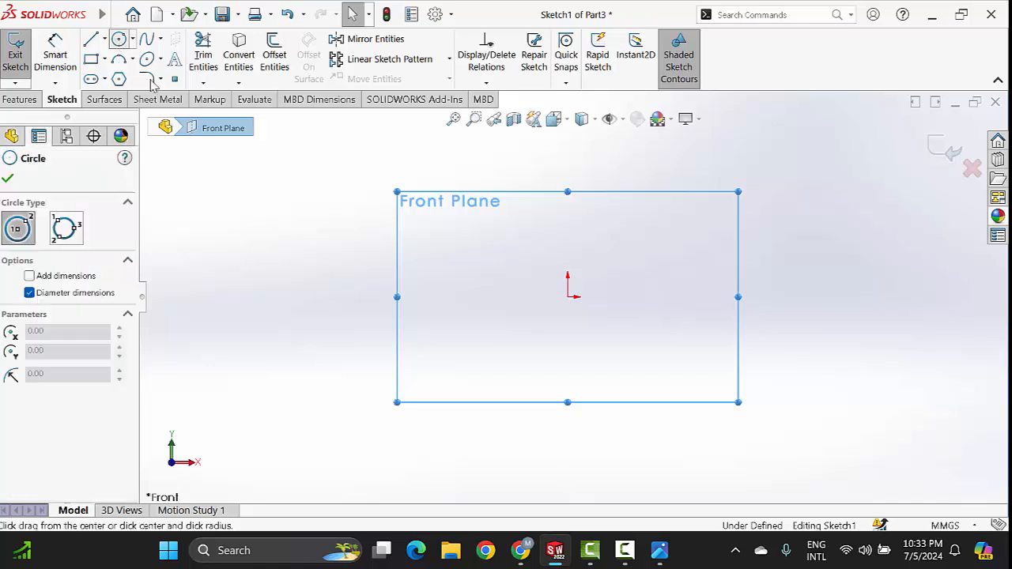
click(568, 297)
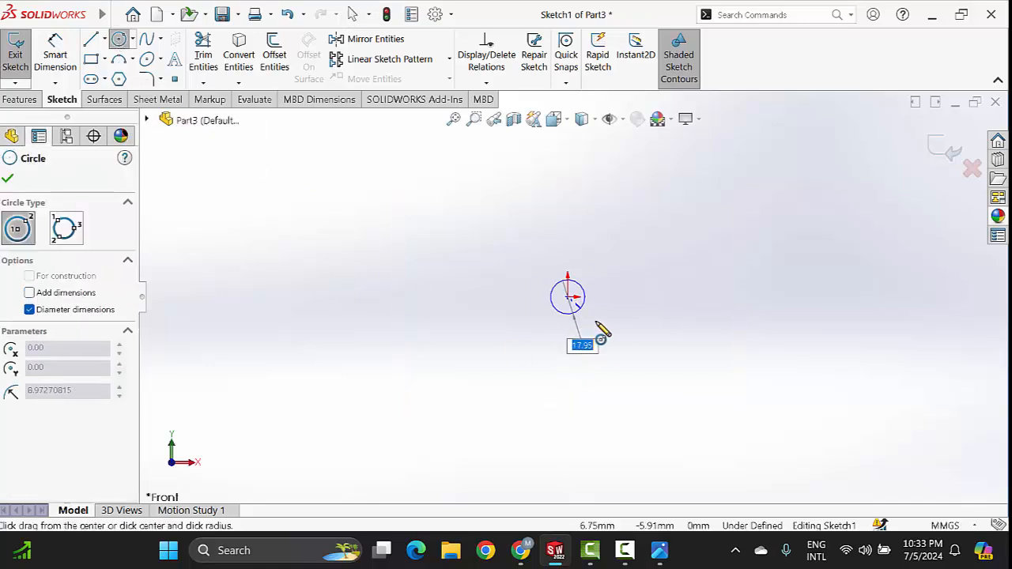
click(683, 383)
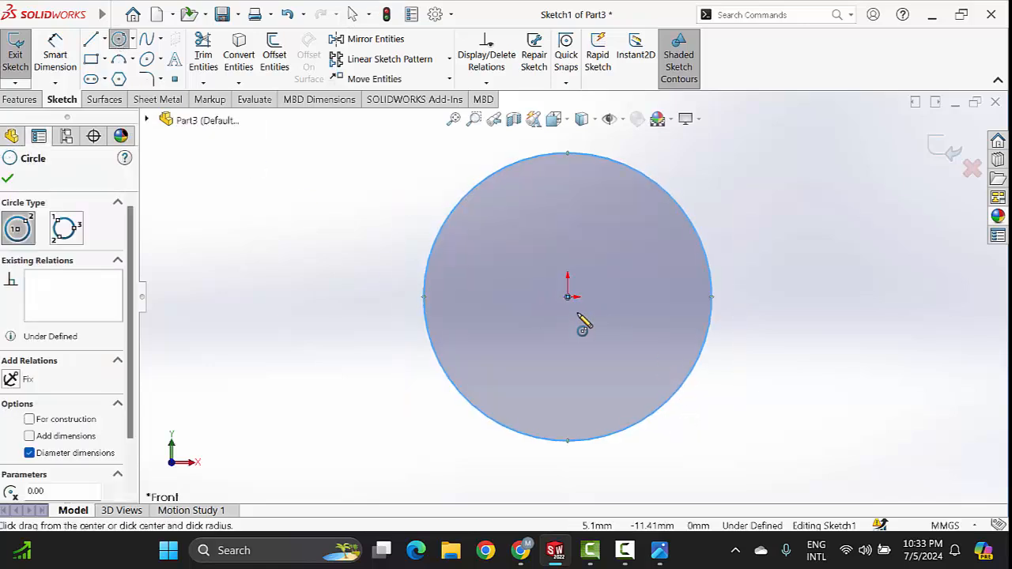
click(568, 297)
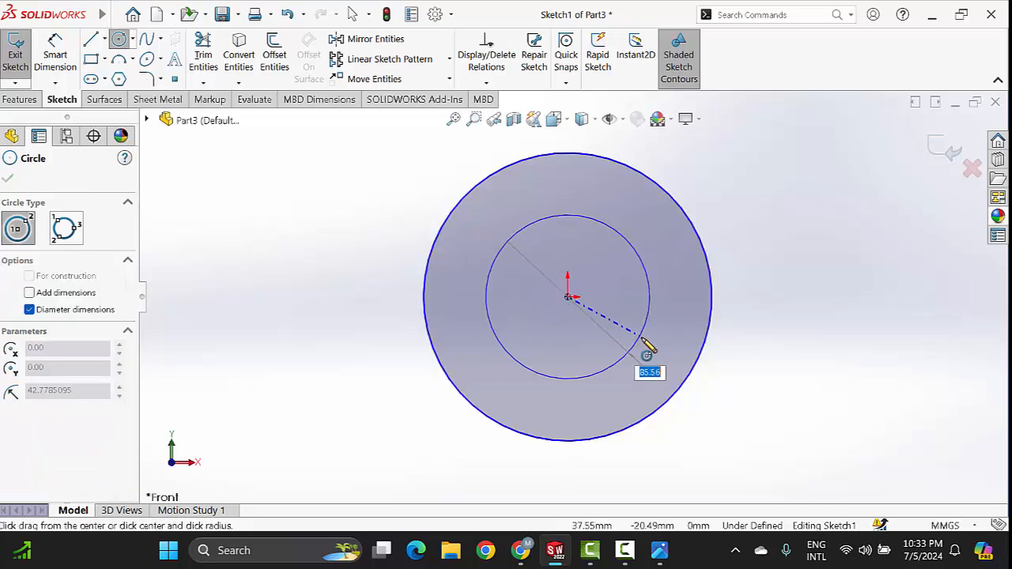
click(644, 350)
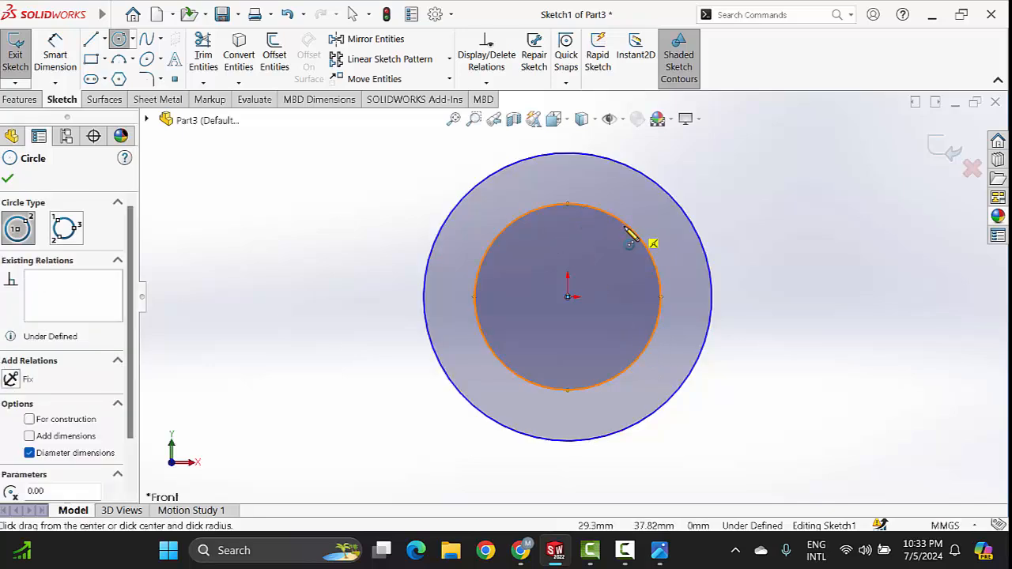
click(660, 297)
click(681, 315)
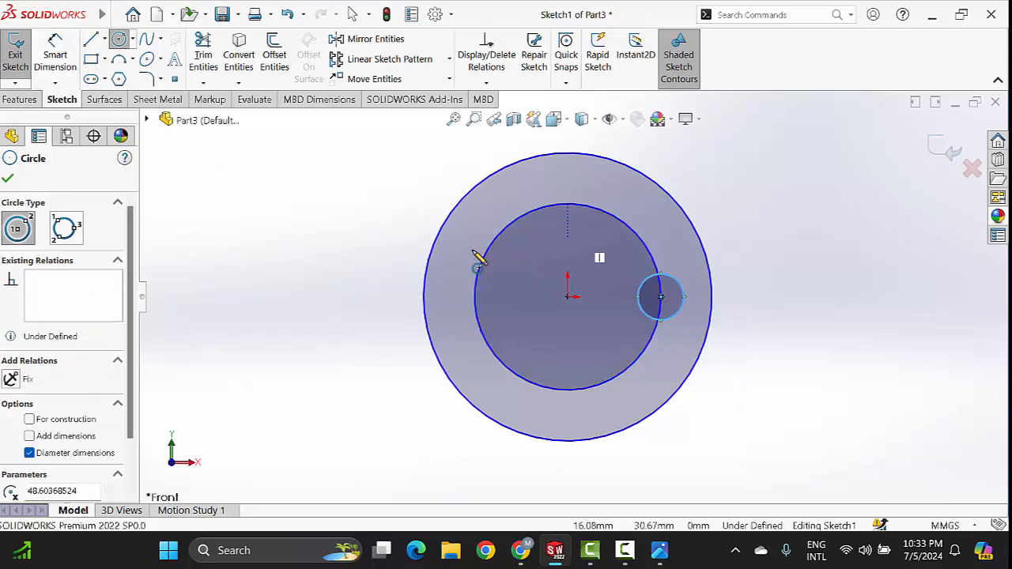
- Dimension the outer circle's diameter as 100 mm
click(62, 66)
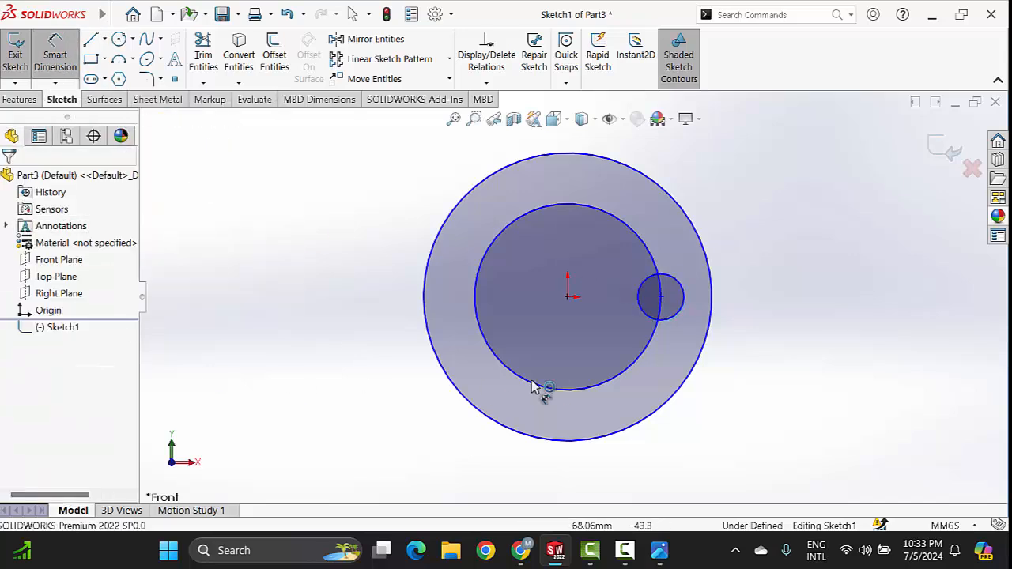
key(z)
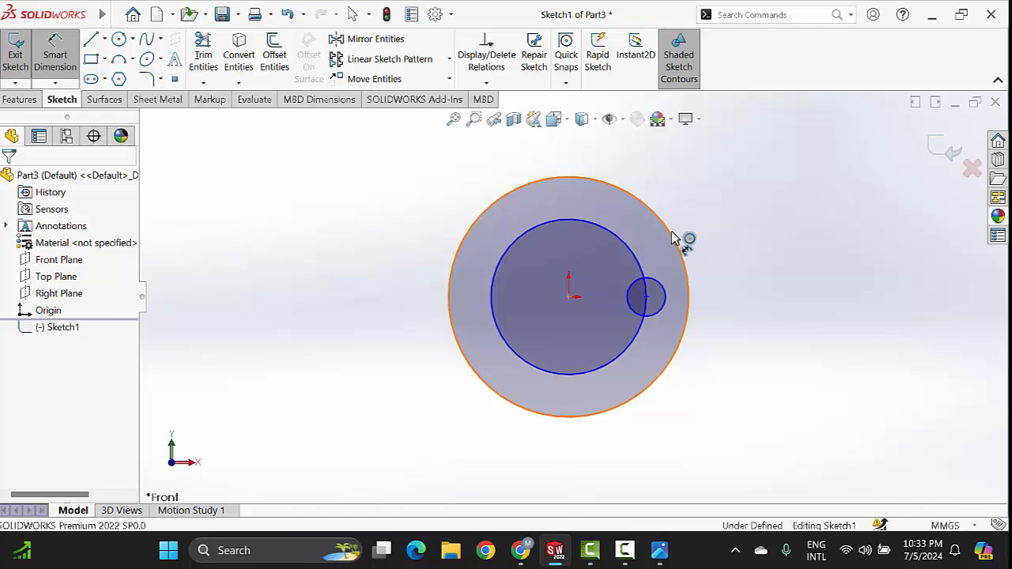
click(683, 240)
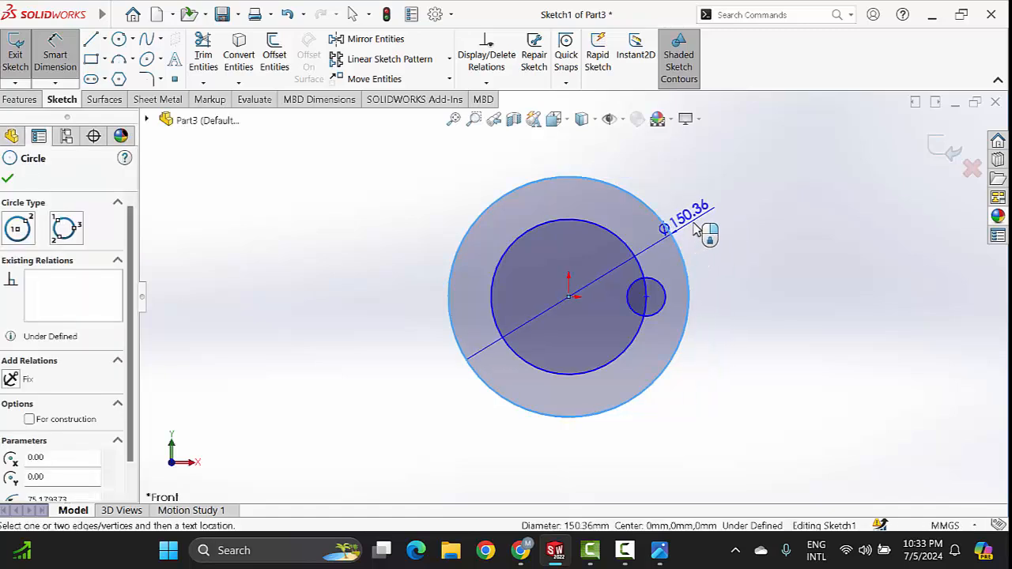
click(764, 251)
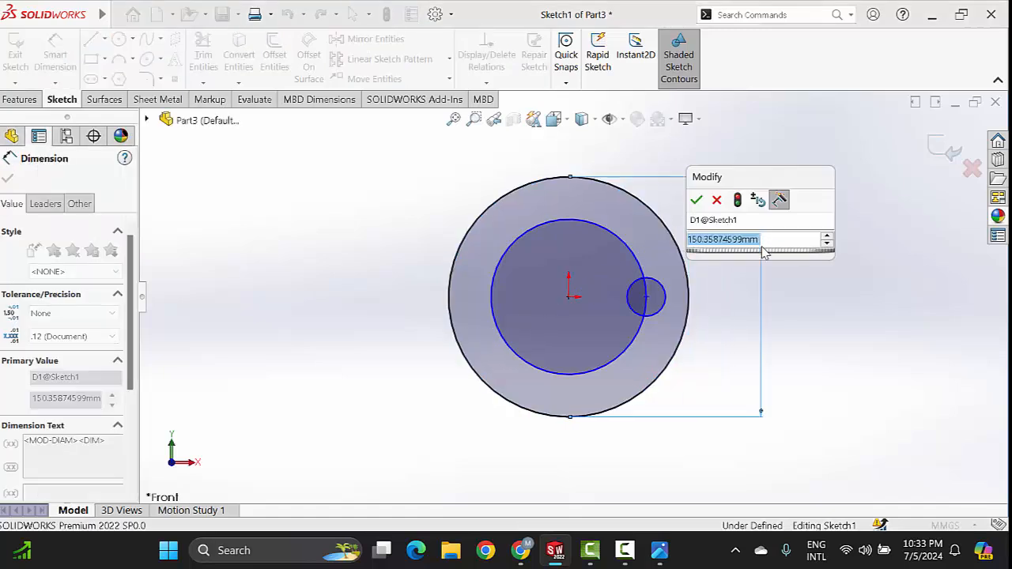
text(100)
key(Return)
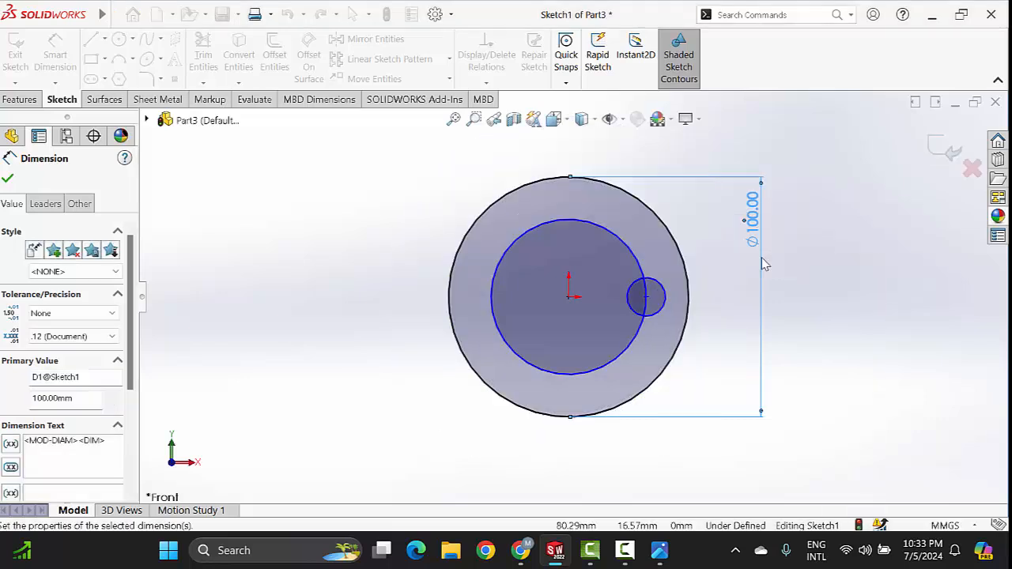
click(773, 310)
- Dimension the inner concentric circle's diameter as 70 mm
click(633, 250)
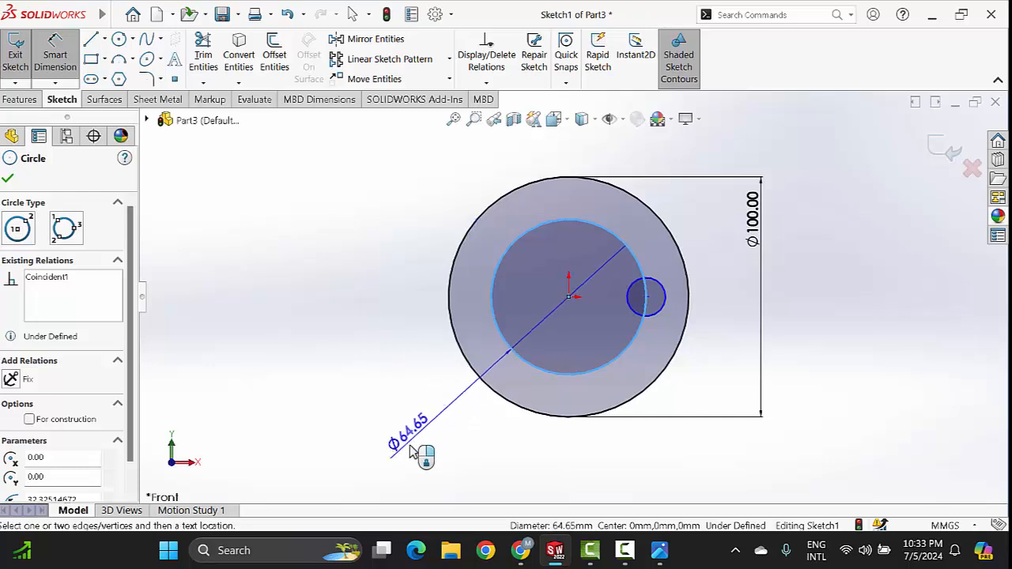
click(409, 451)
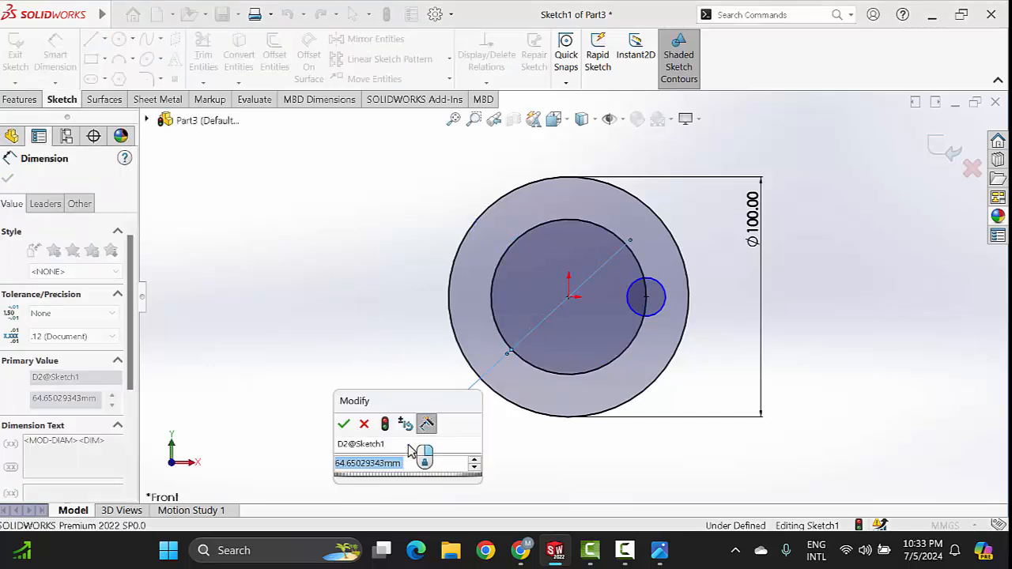
text(70)
key(Return)
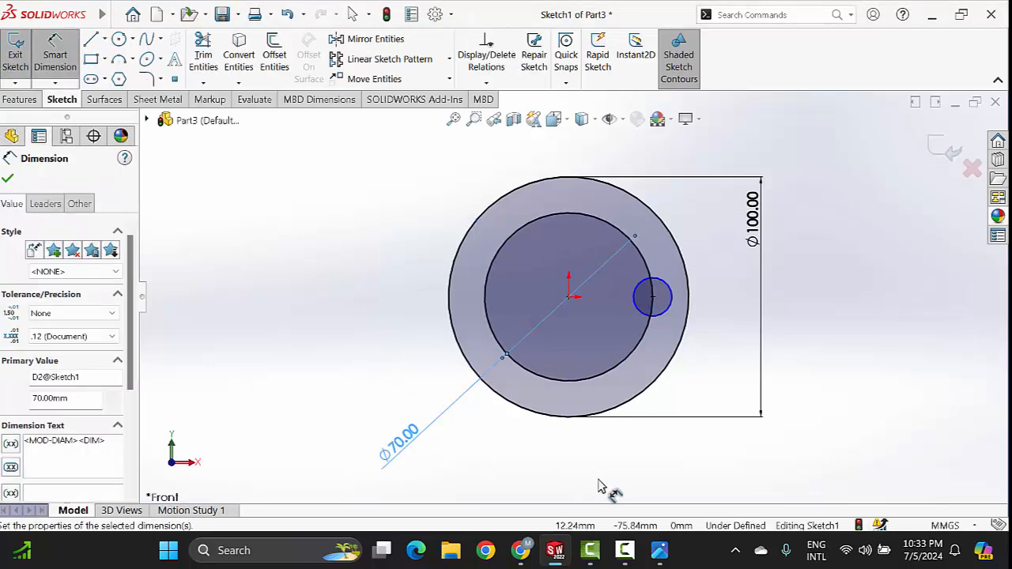
- Dimension the small hole circle's diameter as 12 mm
click(669, 315)
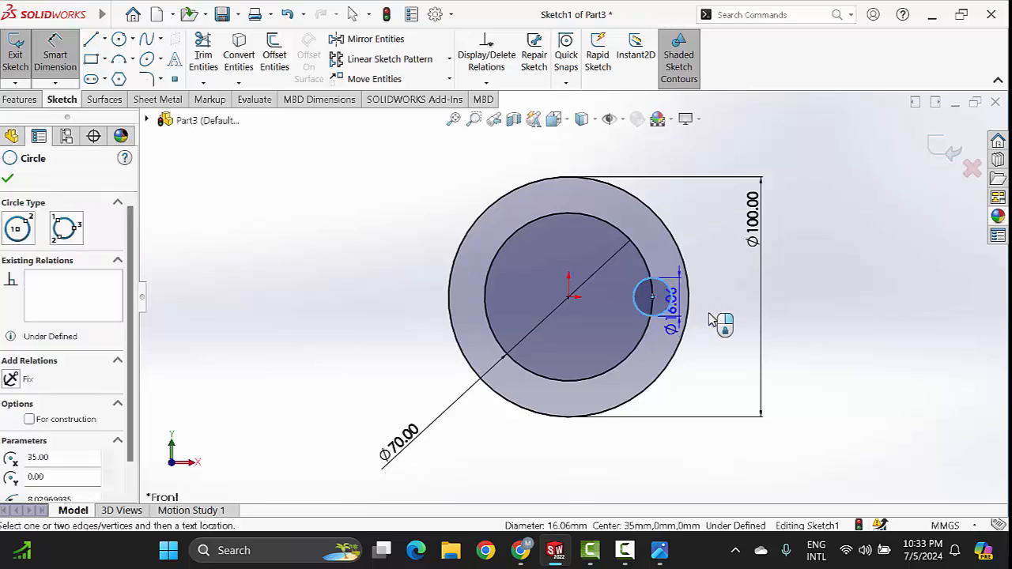
click(701, 237)
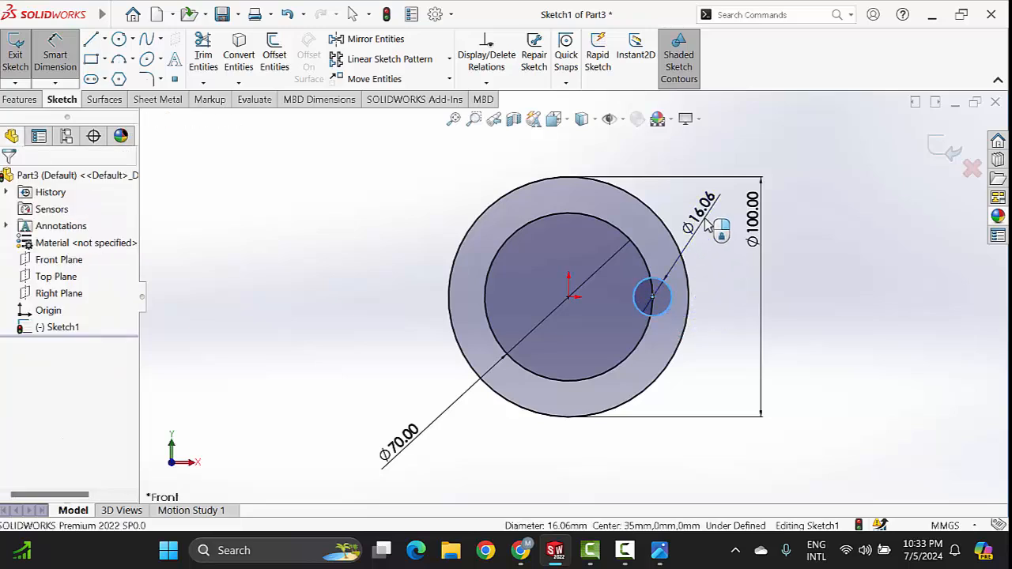
text(1)
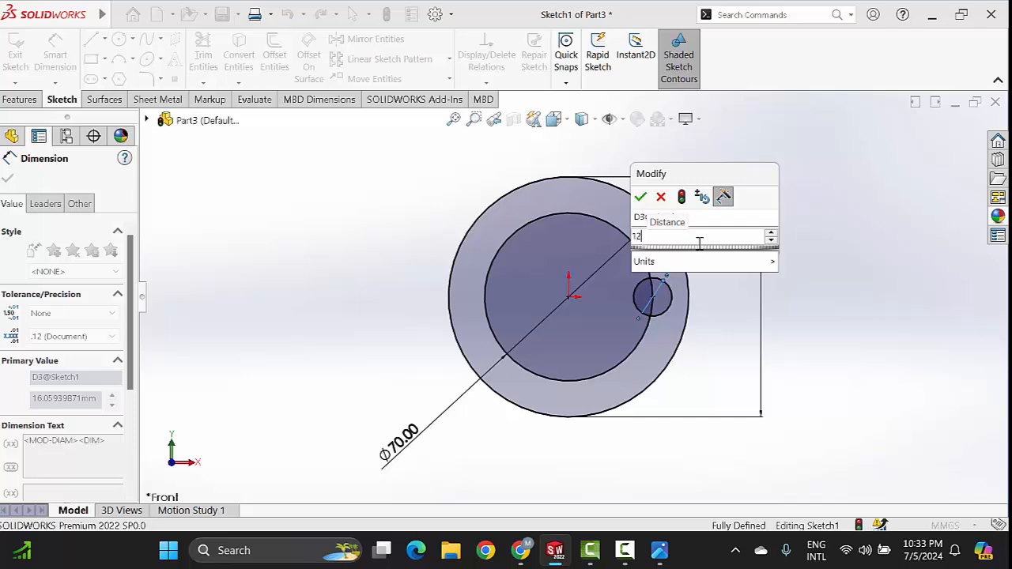
text(2)
key(Return)
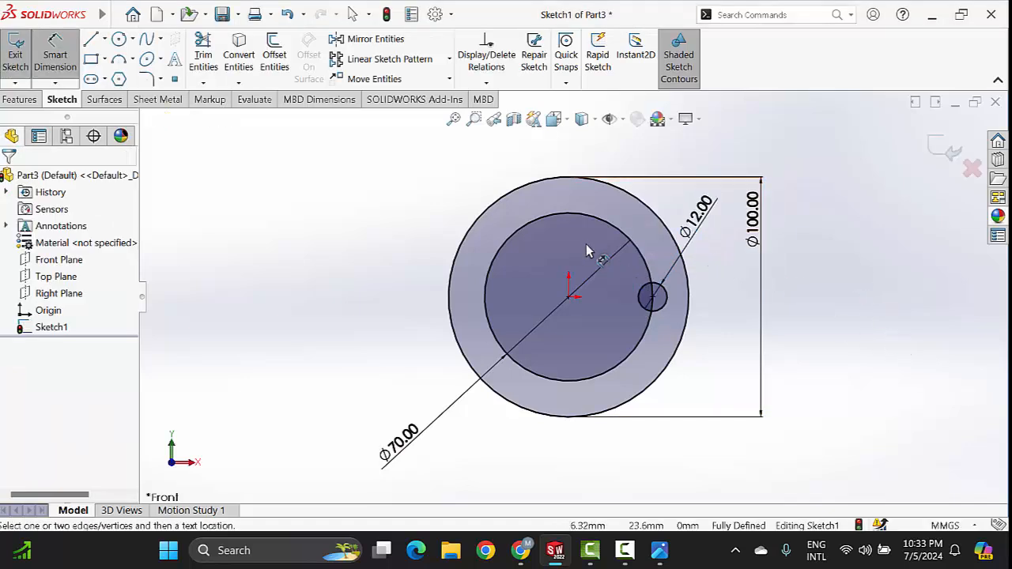
- Check the hole layout in the reference drawing and convert the 70 mm circle to construction geometry
click(657, 551)
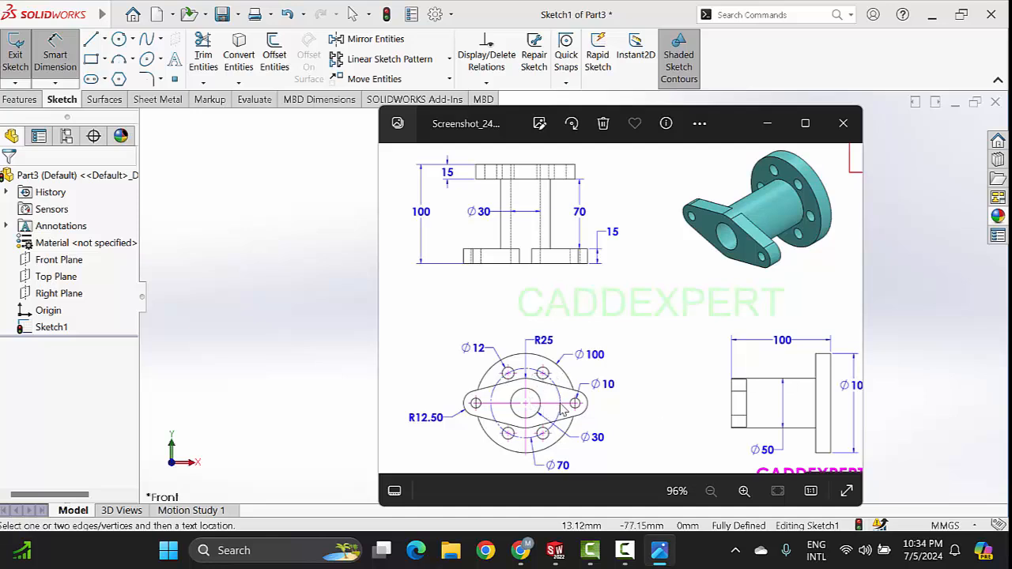
click(767, 123)
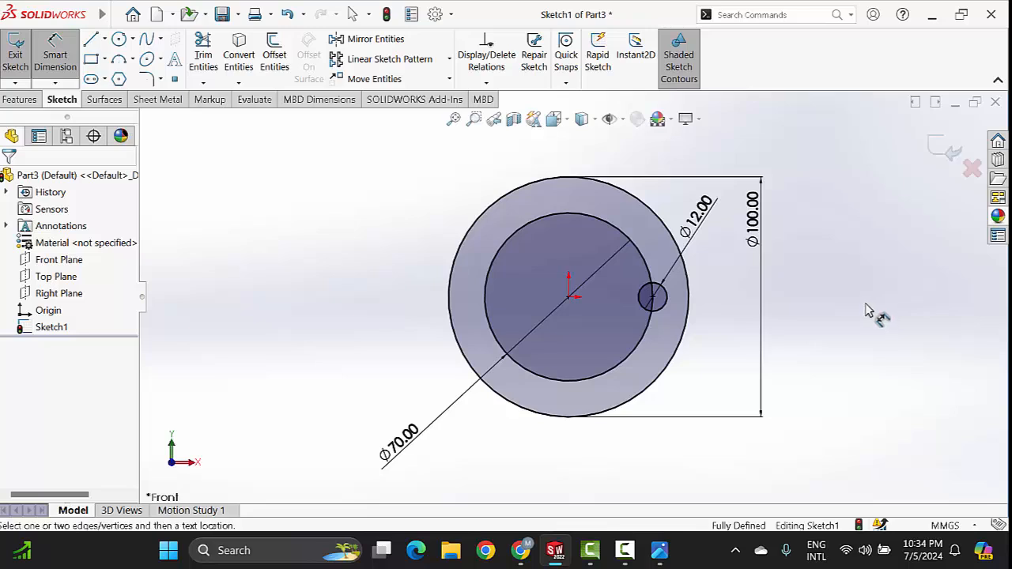
click(55, 55)
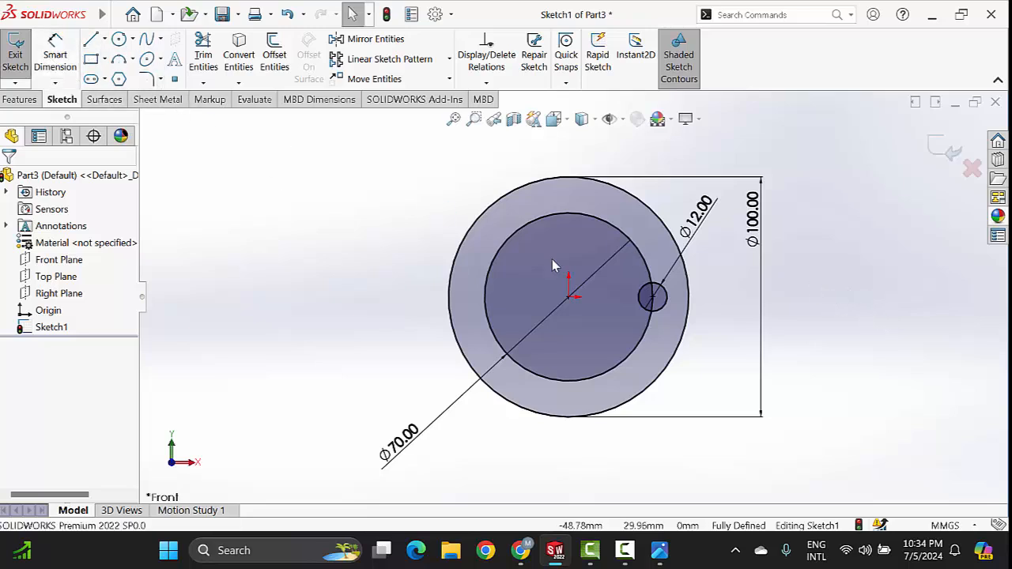
click(605, 229)
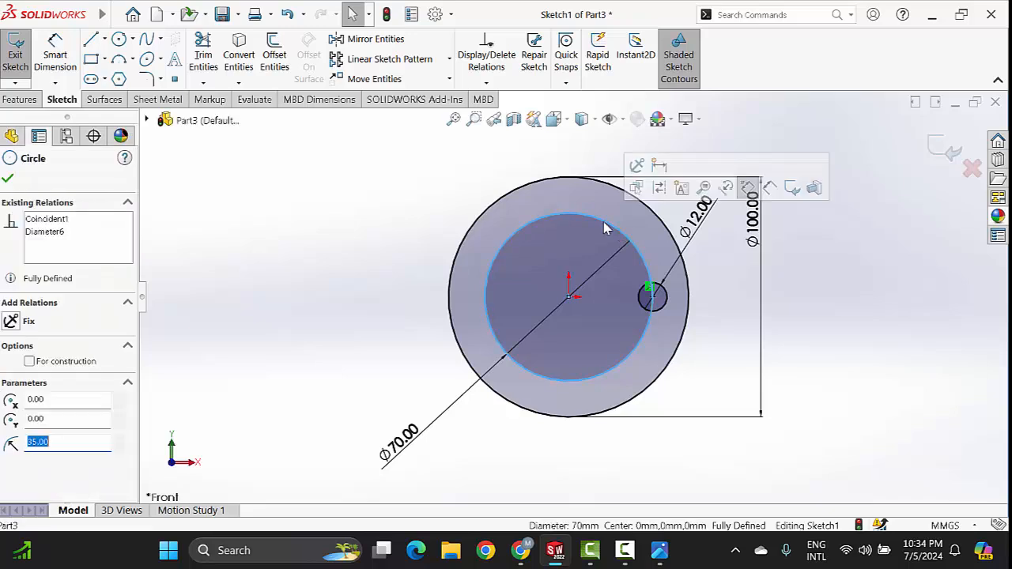
click(661, 190)
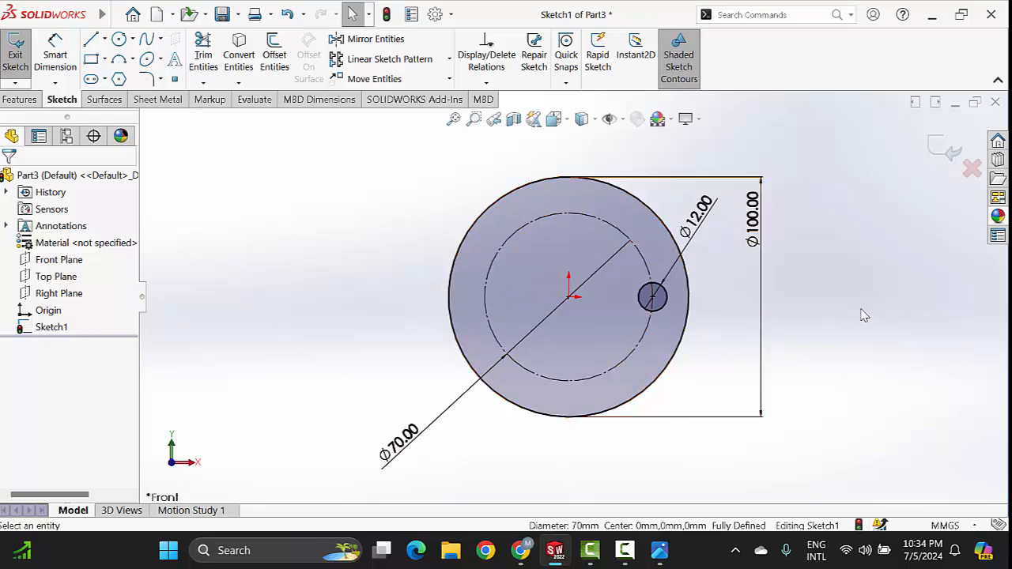
- Check the reference drawing and circular-pattern the 12 mm hole around the origin as 6 equally spaced instances over 360 degrees
click(659, 550)
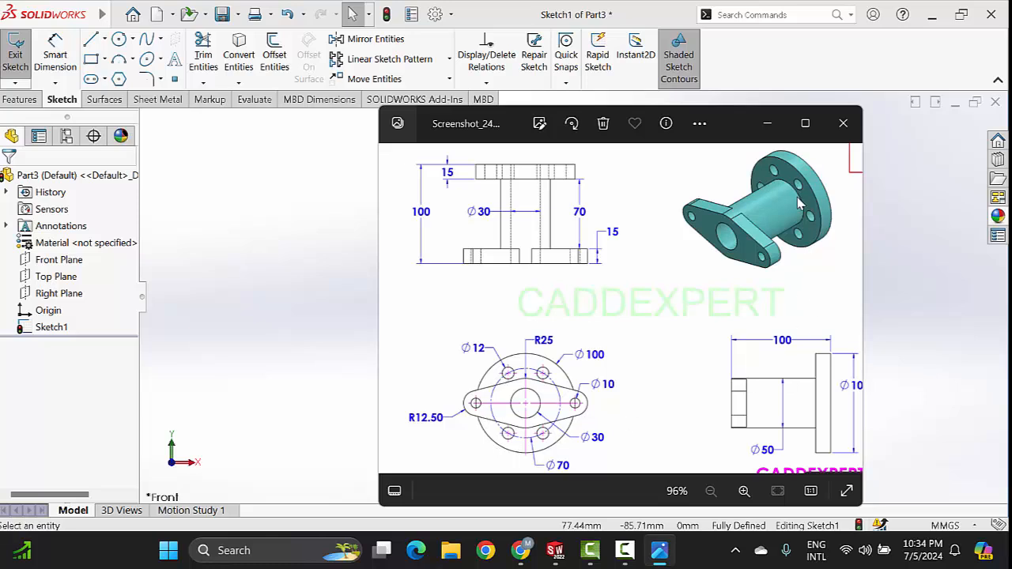
click(767, 123)
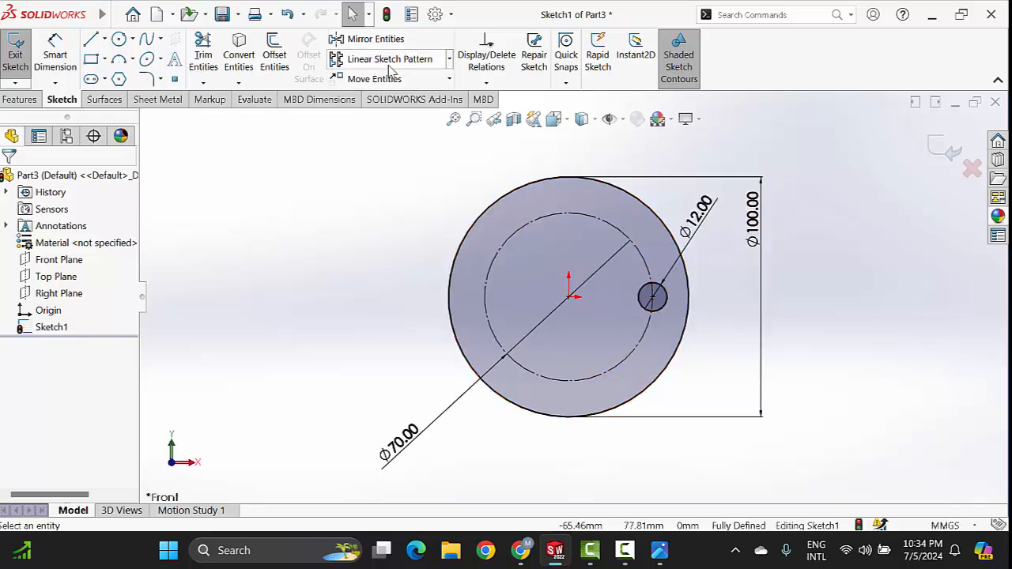
click(449, 60)
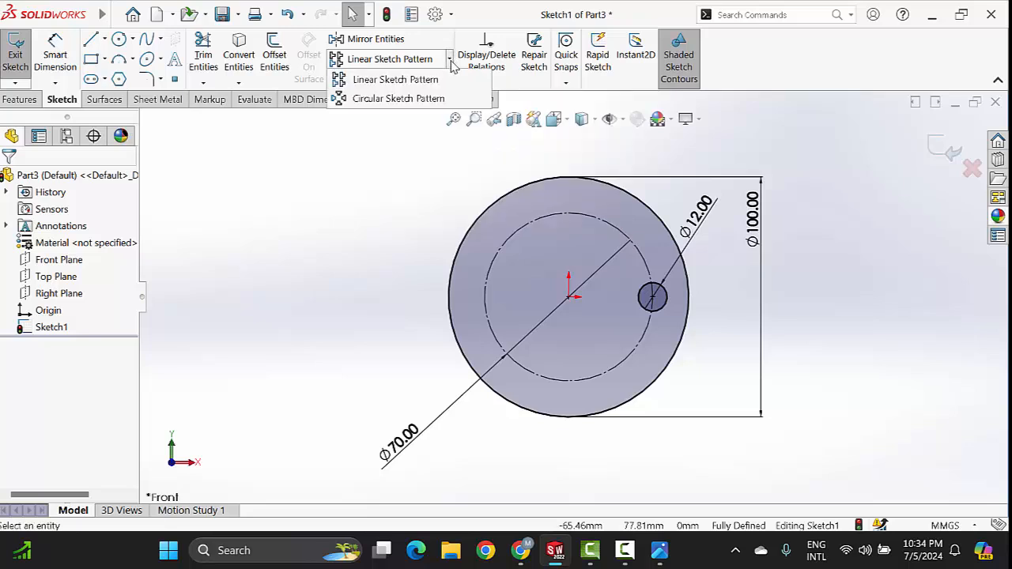
click(419, 99)
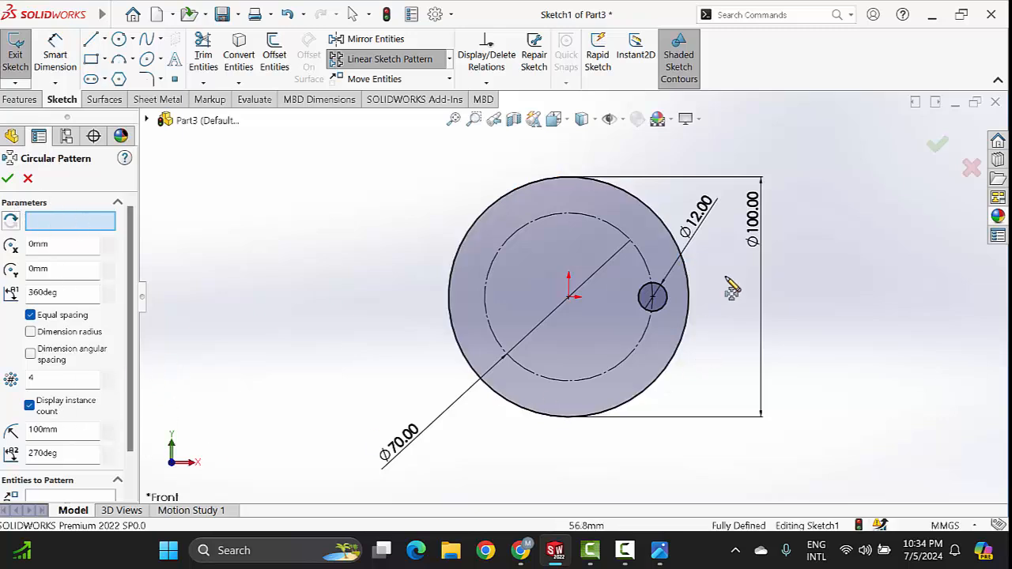
click(667, 299)
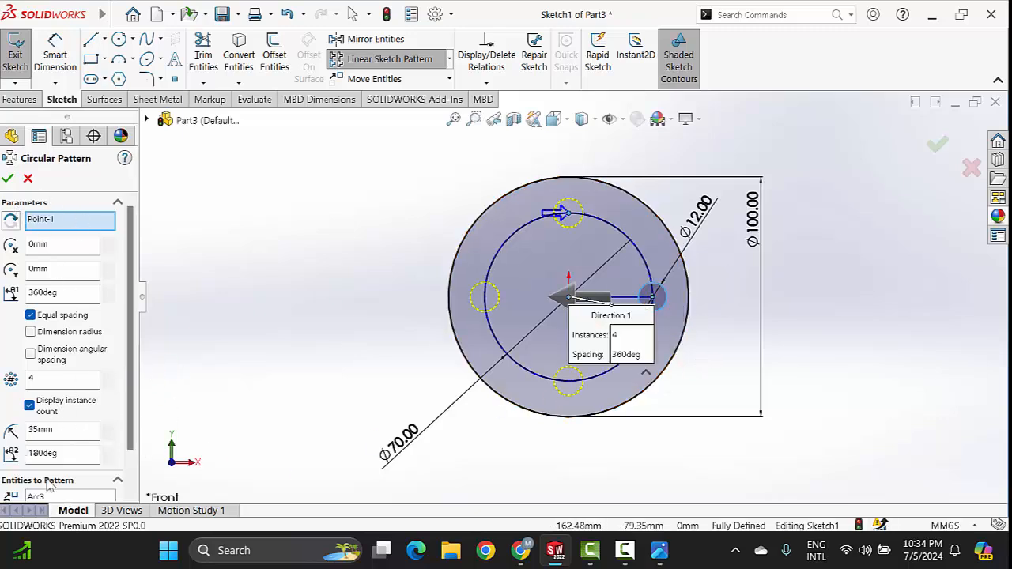
scroll(44, 470, down, 2)
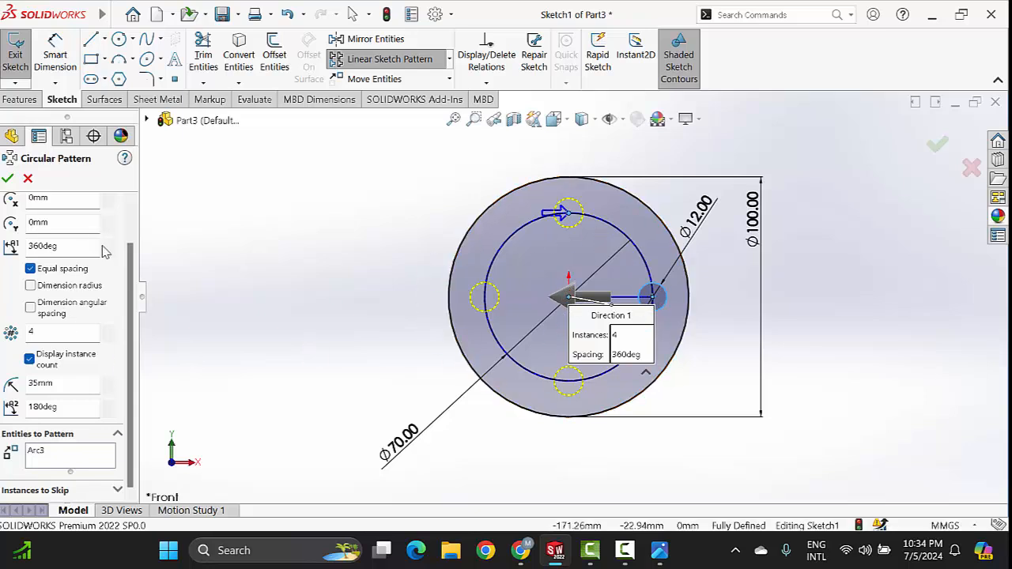
drag(129, 276, 142, 214)
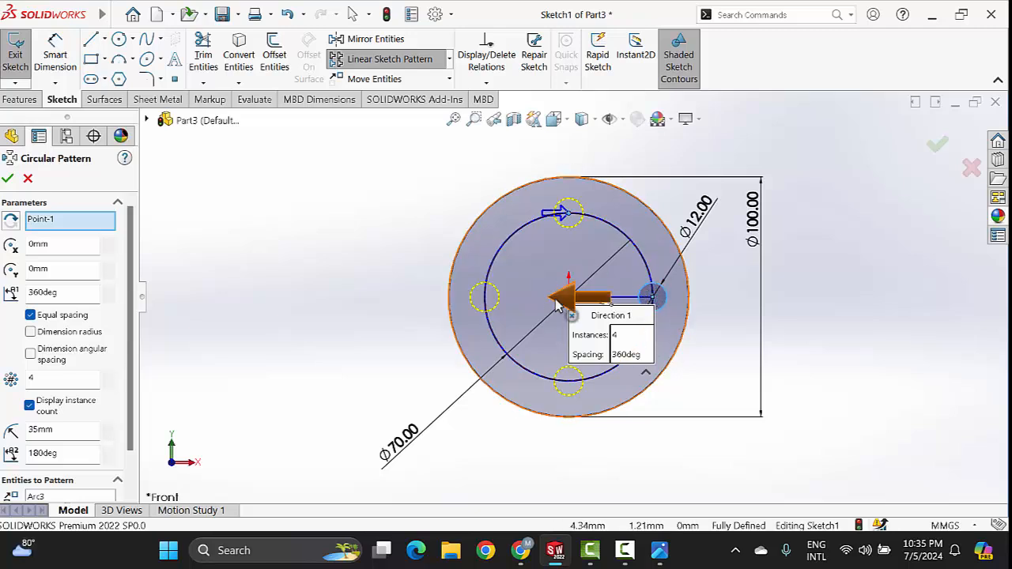
click(52, 379)
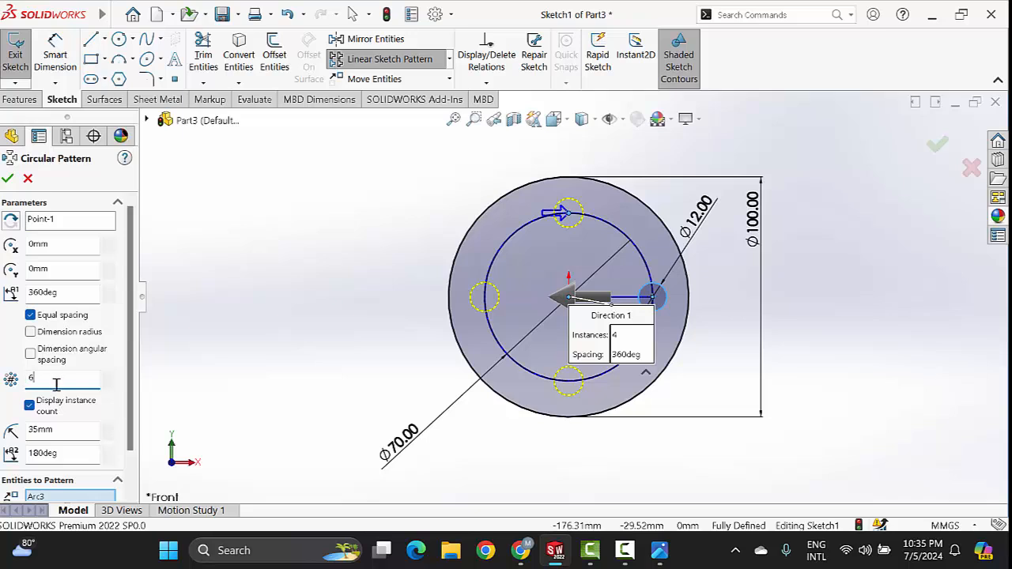
text(6)
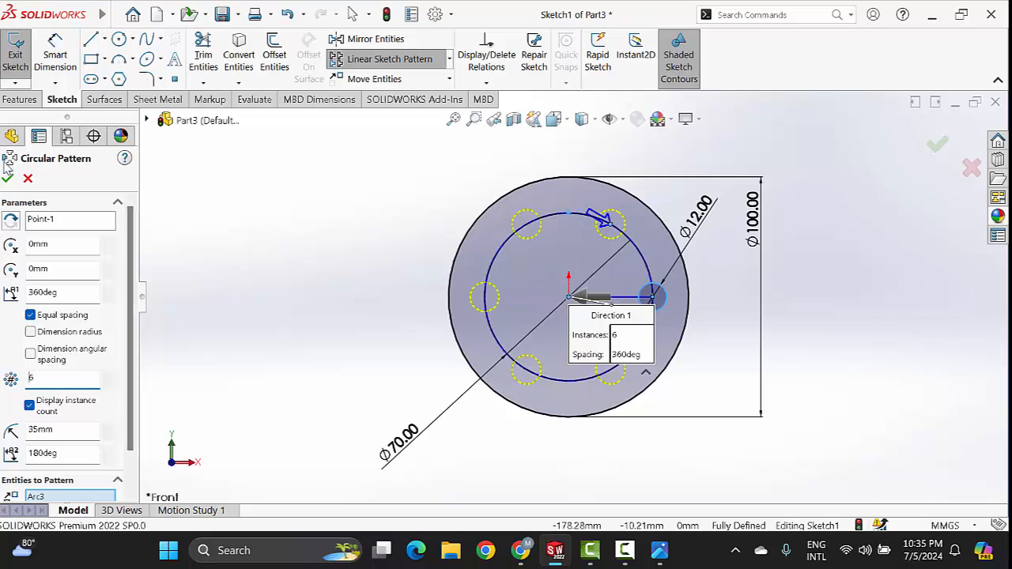
click(8, 180)
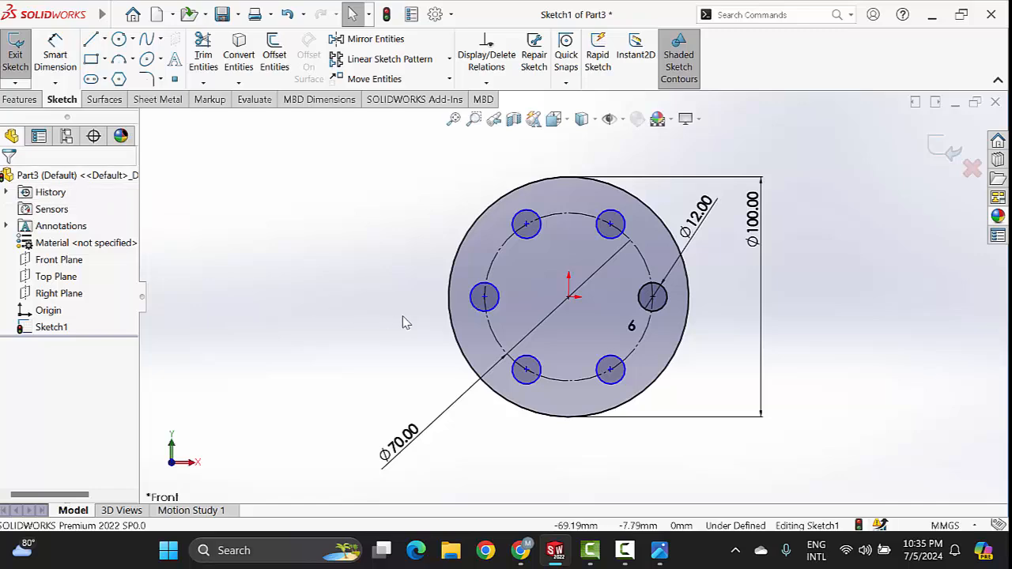
- Pull the lower-right patterned hole off the construction circle to separate the pattern's center point from the origin
scroll(608, 313, down, 2)
scroll(608, 313, up, 2)
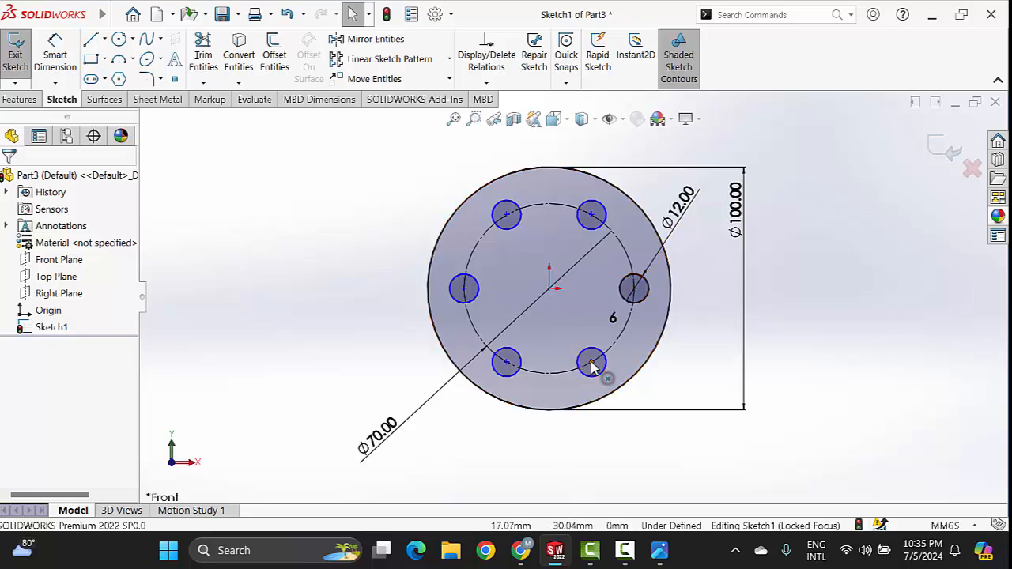
drag(591, 365, 613, 373)
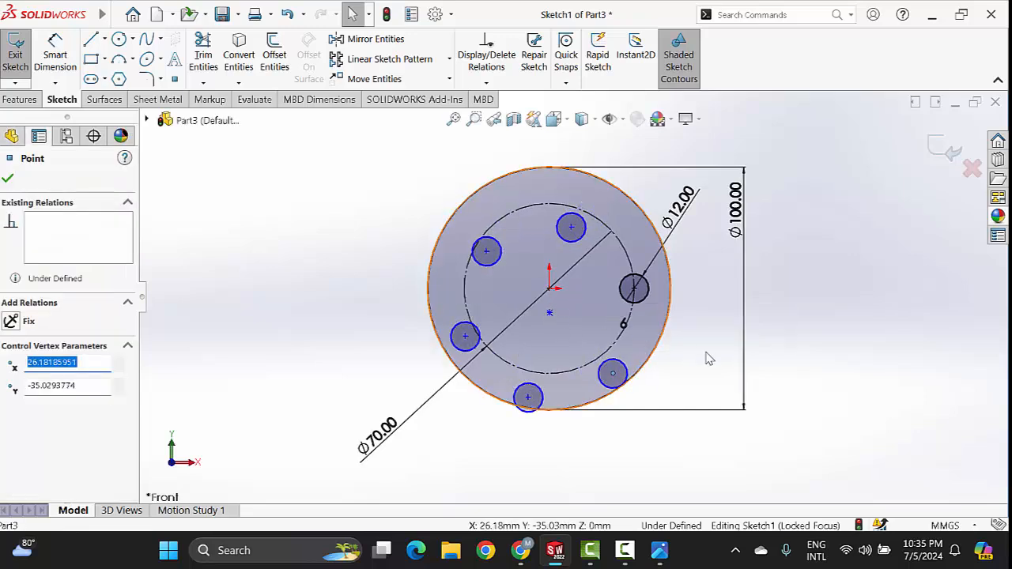
click(809, 341)
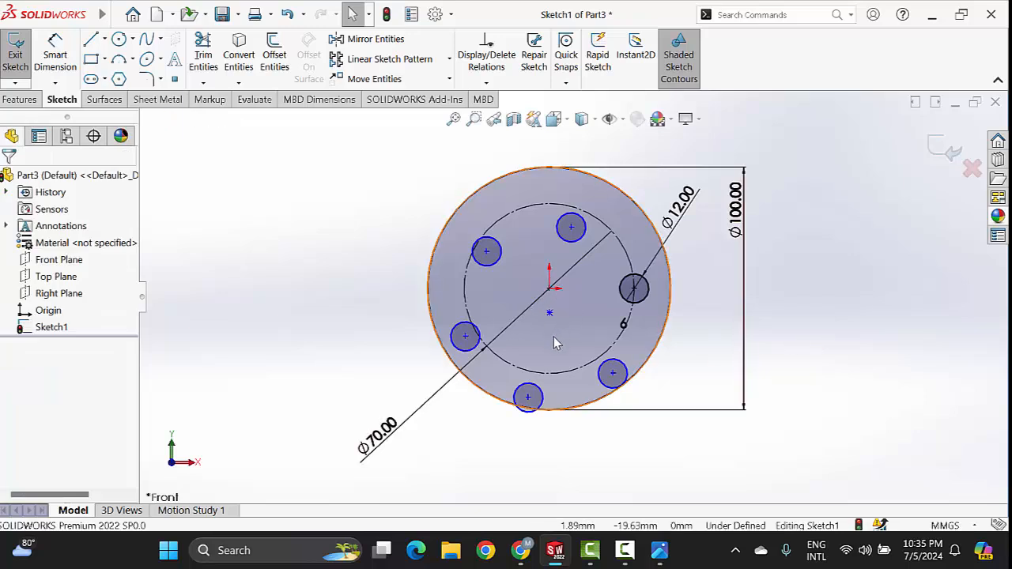
- Add a coincident relation between the circular pattern's center point and the sketch origin
click(551, 315)
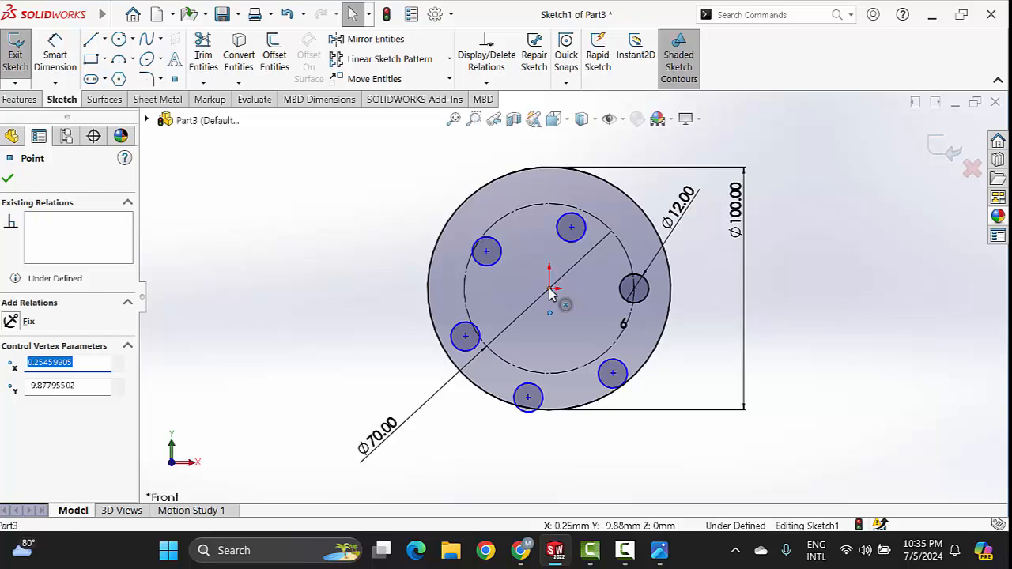
ctrl+click(551, 292)
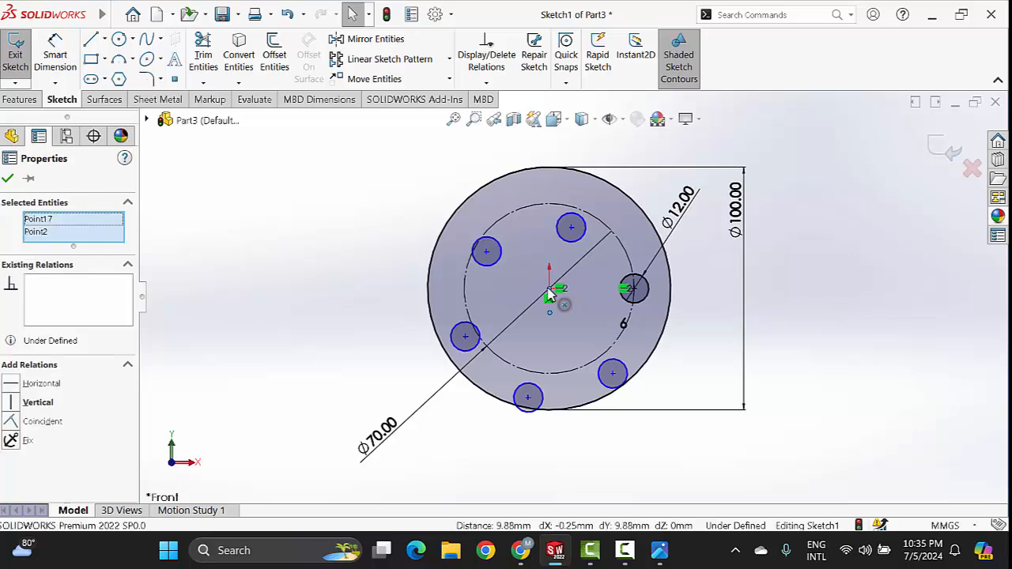
click(31, 421)
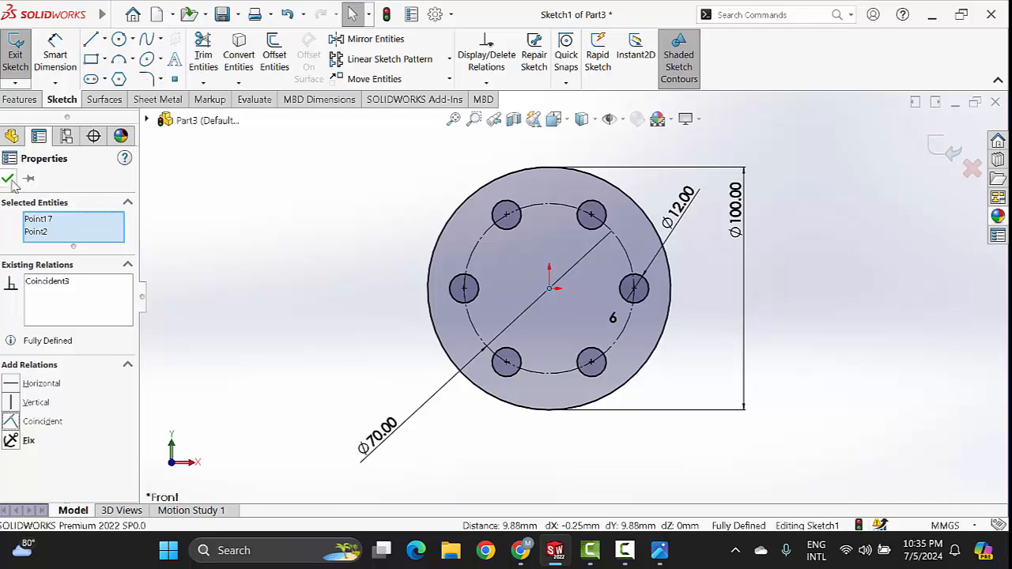
key(Escape)
scroll(580, 261, down, 2)
scroll(579, 261, up, 2)
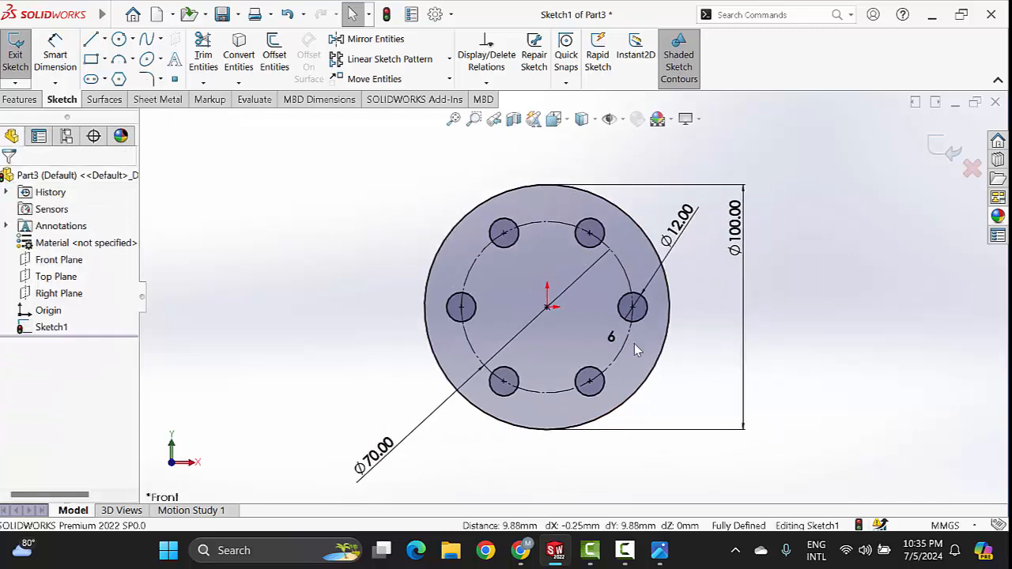
- Check the flange thickness in the reference drawing and extrude the flange sketch as a 15 mm blind boss
click(660, 550)
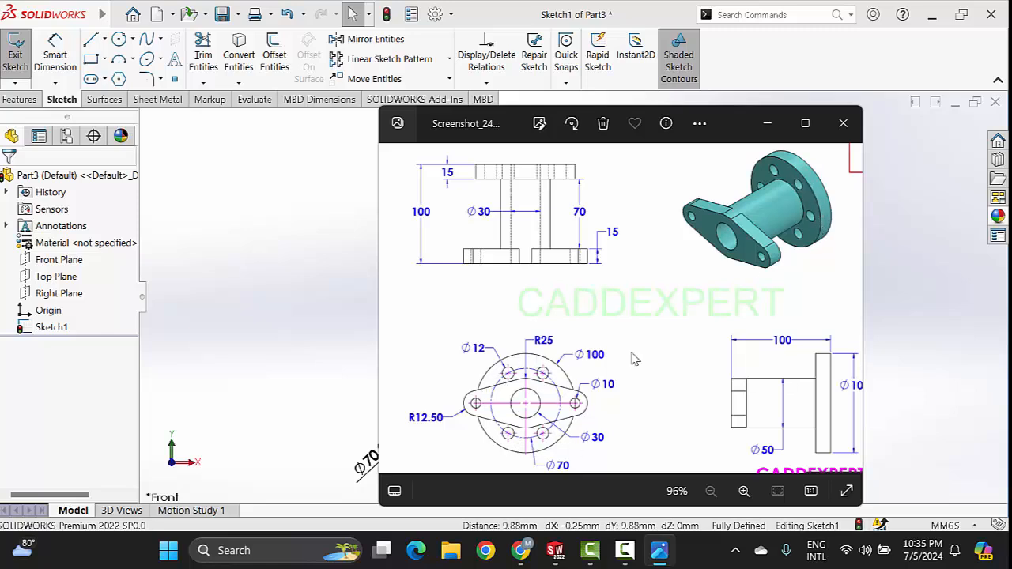
click(767, 124)
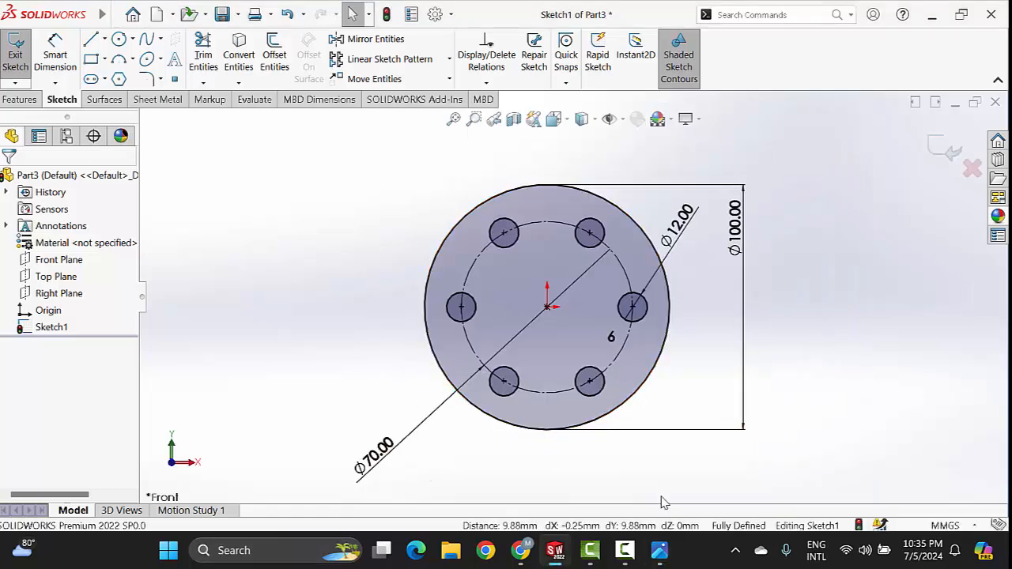
click(660, 550)
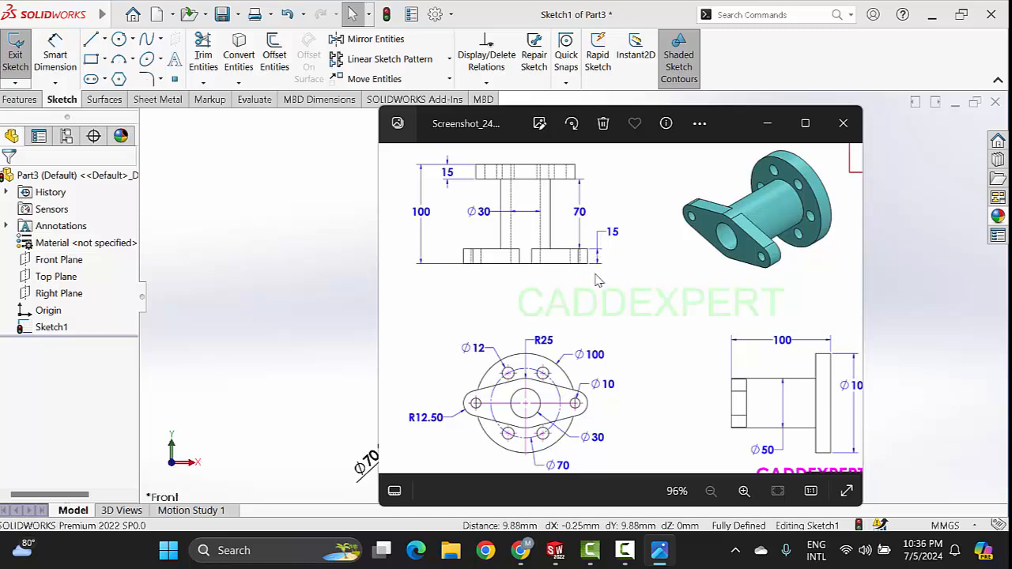
click(771, 124)
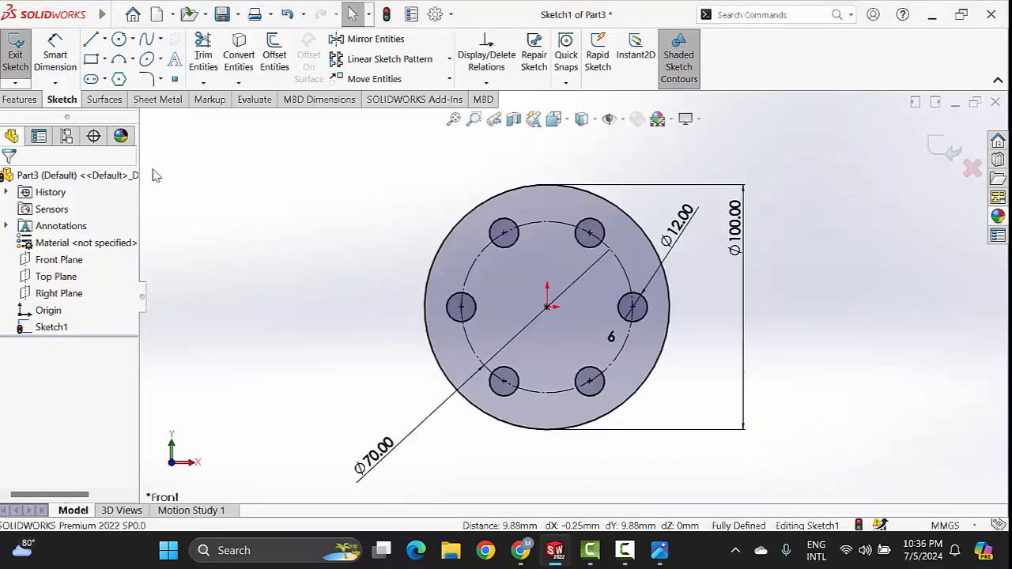
click(22, 101)
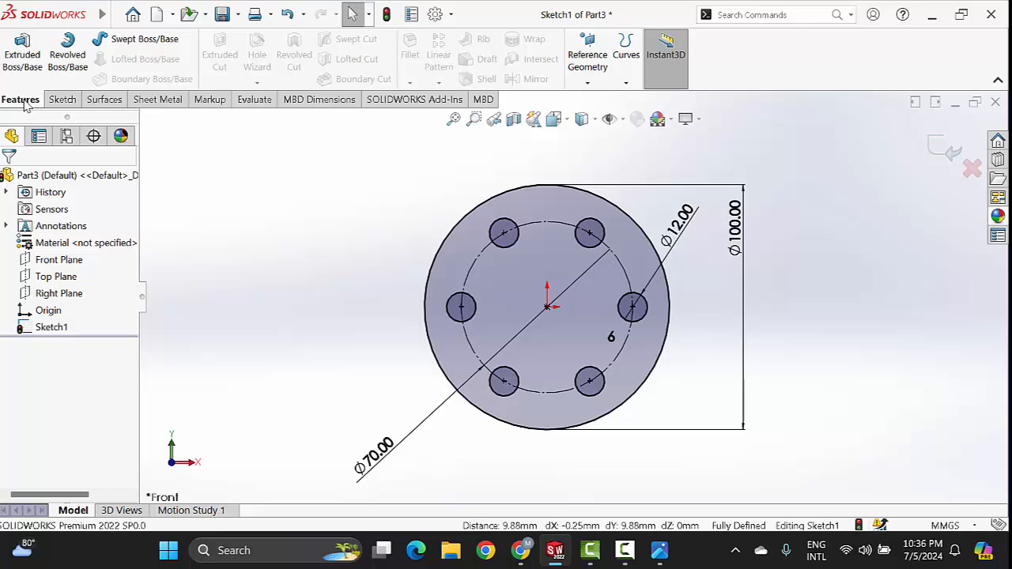
click(24, 55)
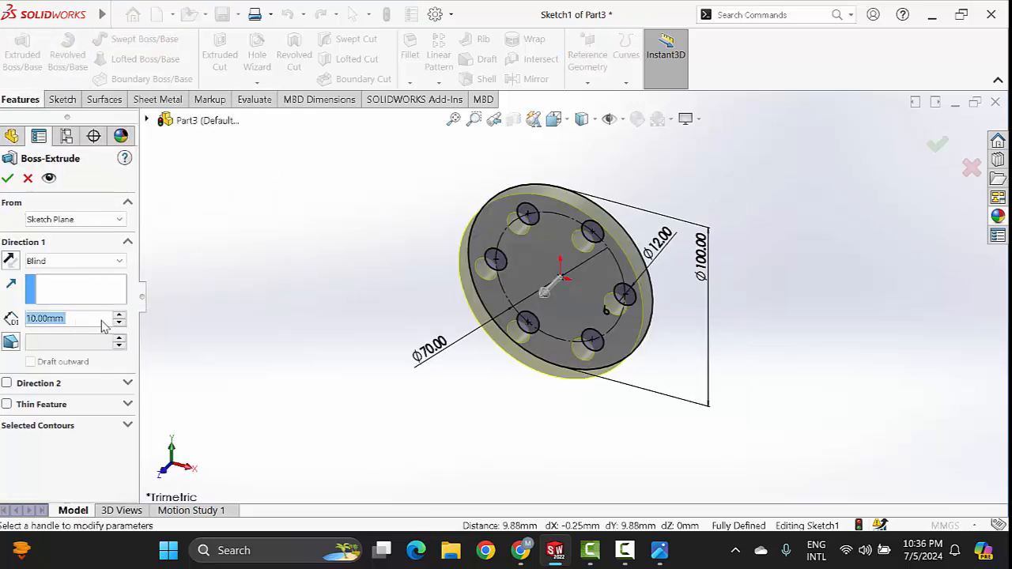
text(15)
key(Return)
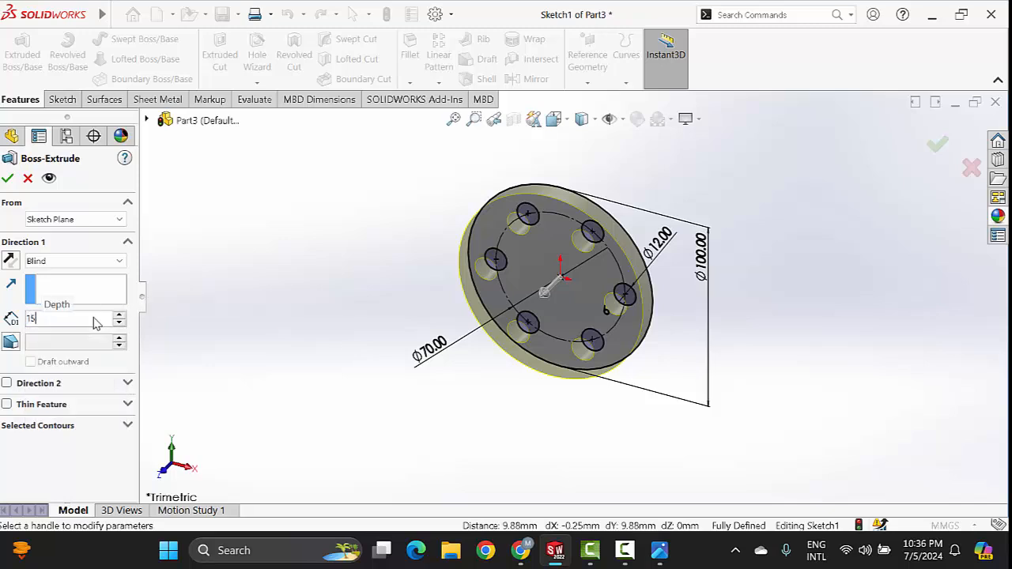
click(7, 178)
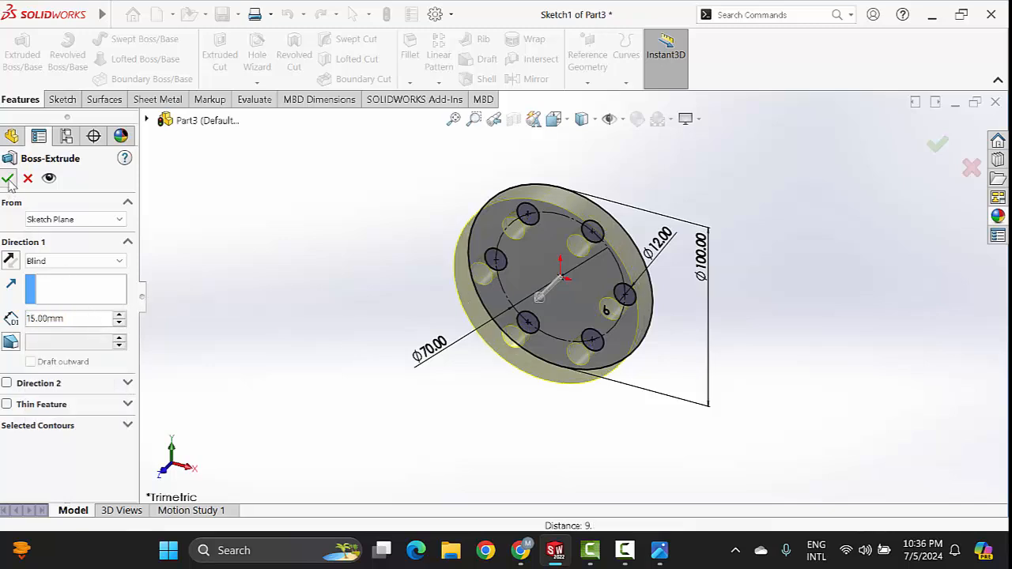
- Check the reference drawing for the pipe section and open a new sketch on the flange's front face
scroll(583, 276, down, 5)
scroll(583, 277, up, 3)
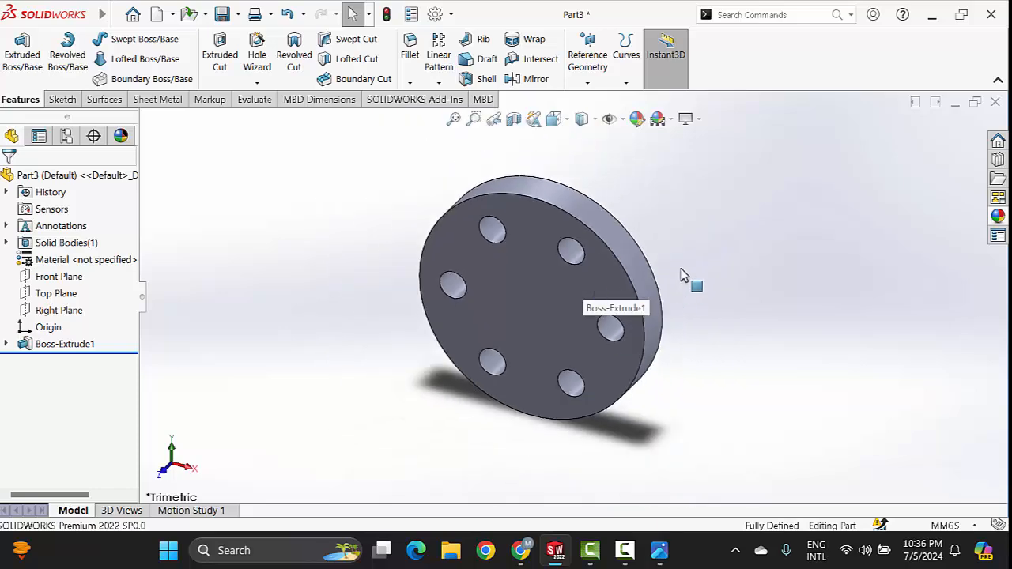
middle_drag(681, 270, 553, 271)
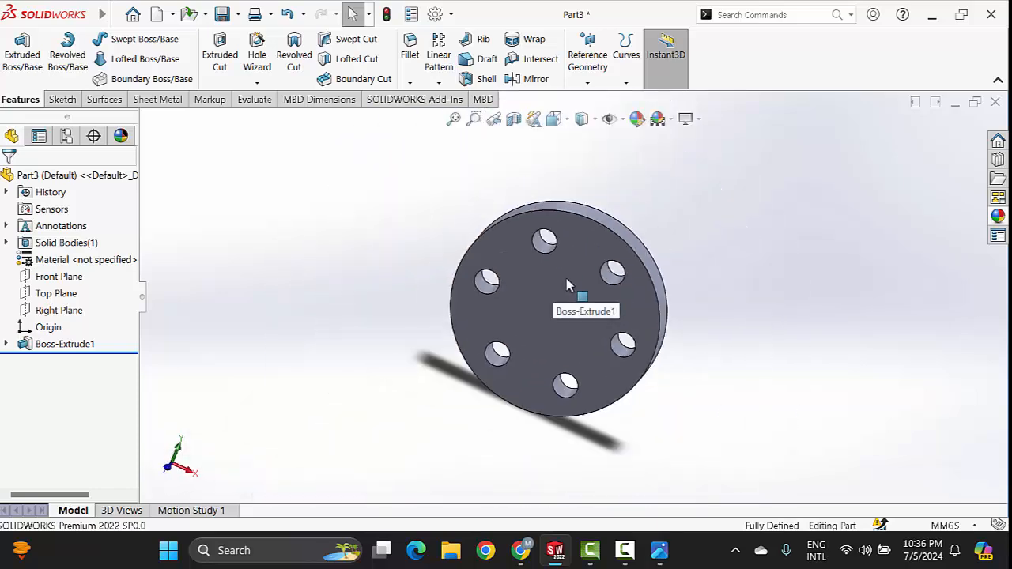
middle_drag(750, 289, 514, 330)
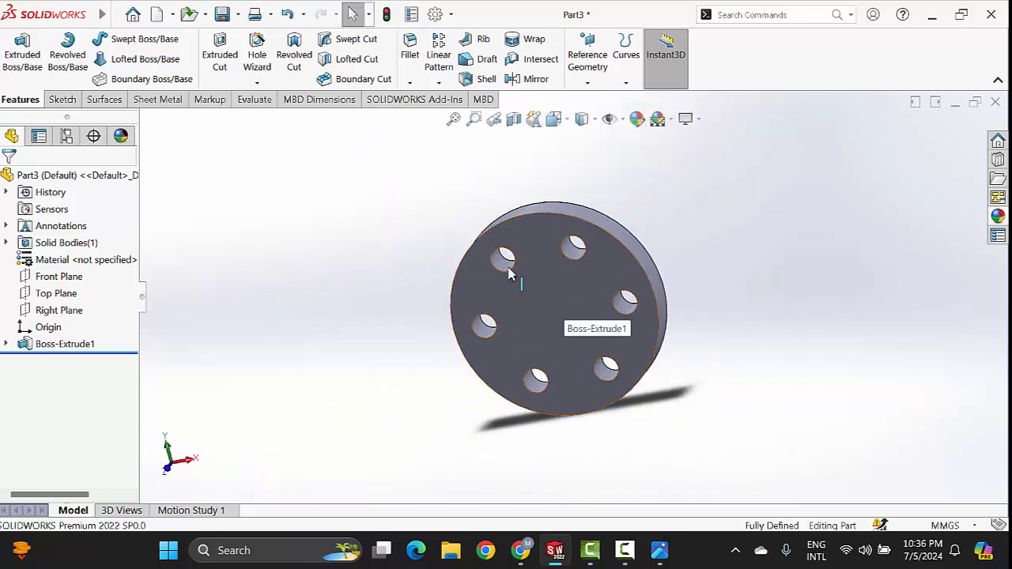
click(659, 553)
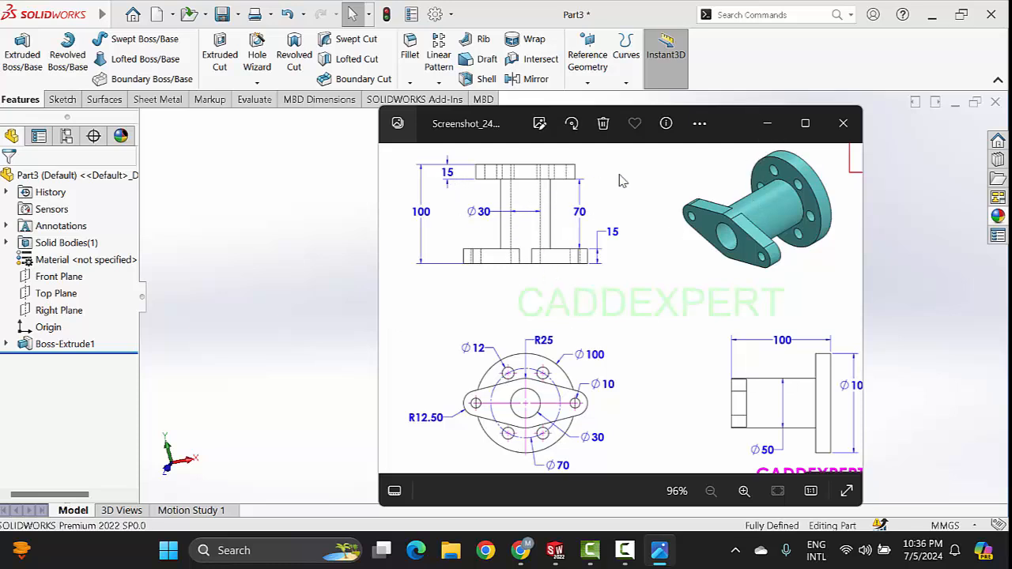
click(769, 123)
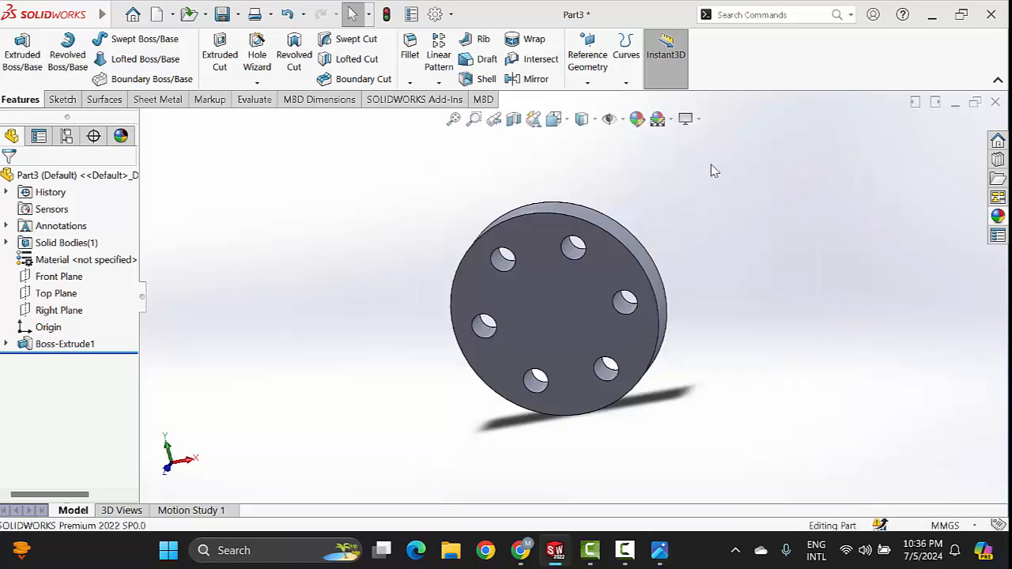
click(560, 305)
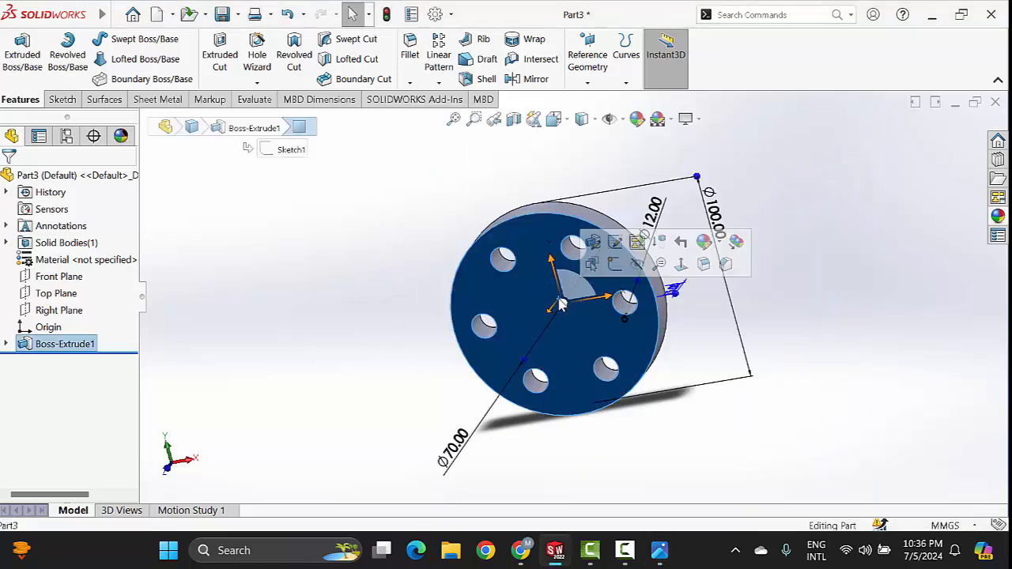
click(614, 264)
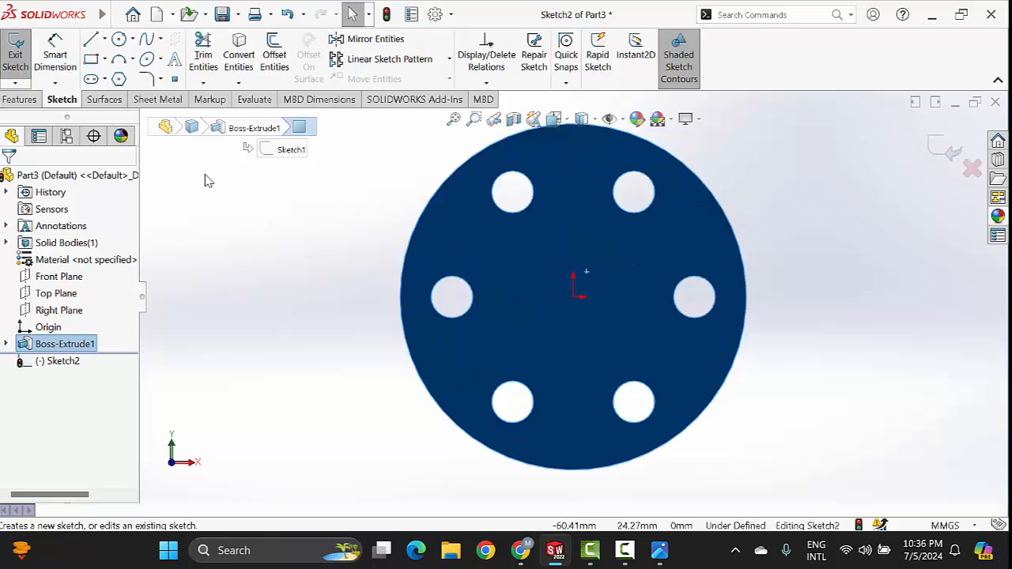
- Sketch a circle about 34 mm in diameter centered on the origin of the flange face
click(119, 39)
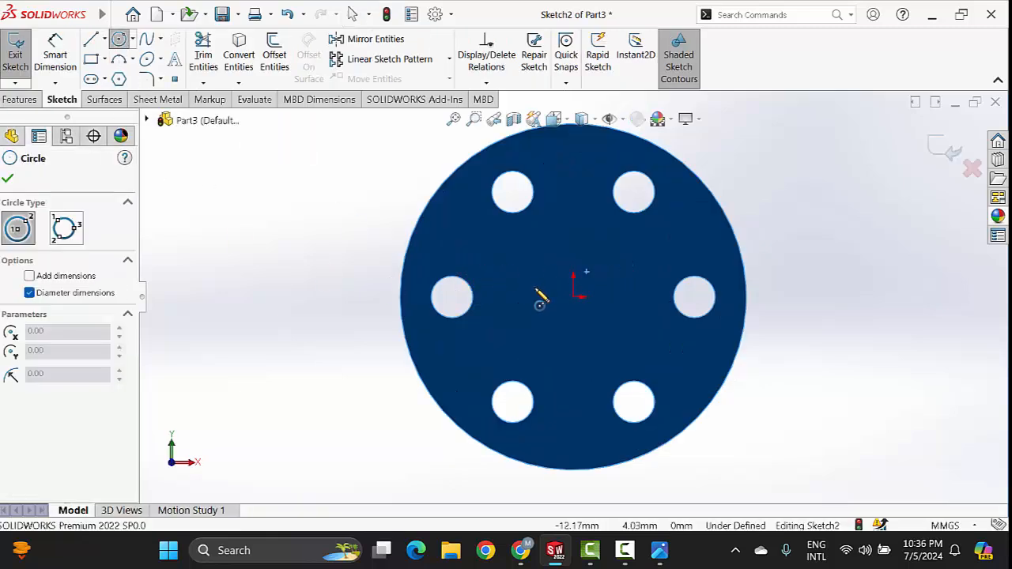
click(574, 297)
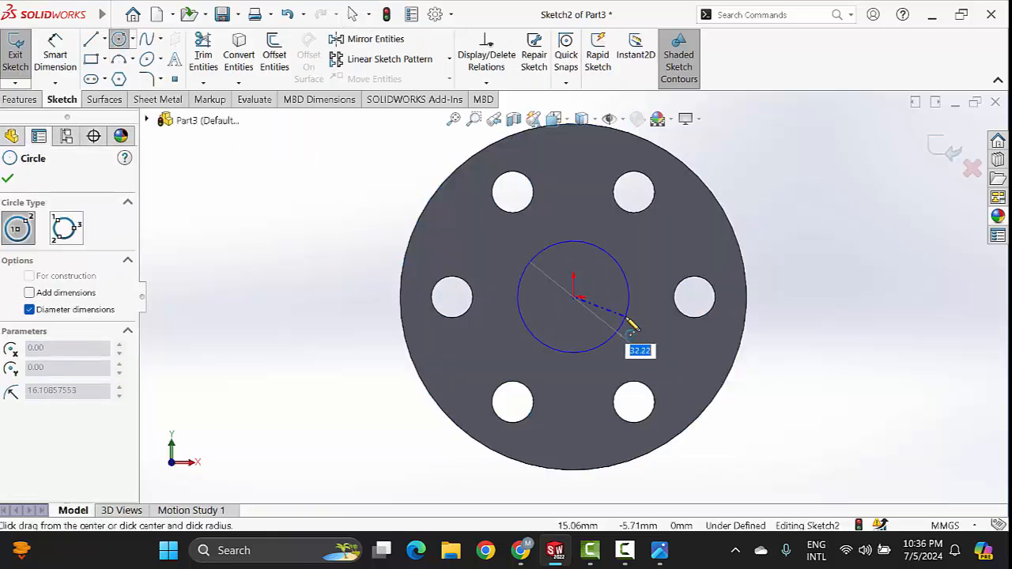
click(628, 320)
click(628, 319)
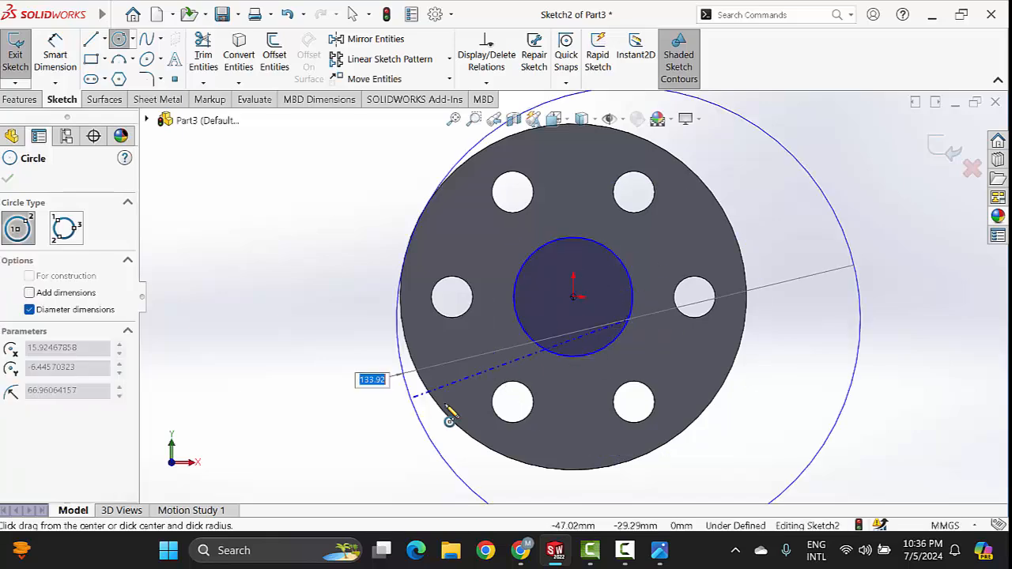
- Check the pipe's outer diameter in the reference drawing and dimension the sketched circle to 50 mm in diameter
right_click(799, 288)
click(822, 288)
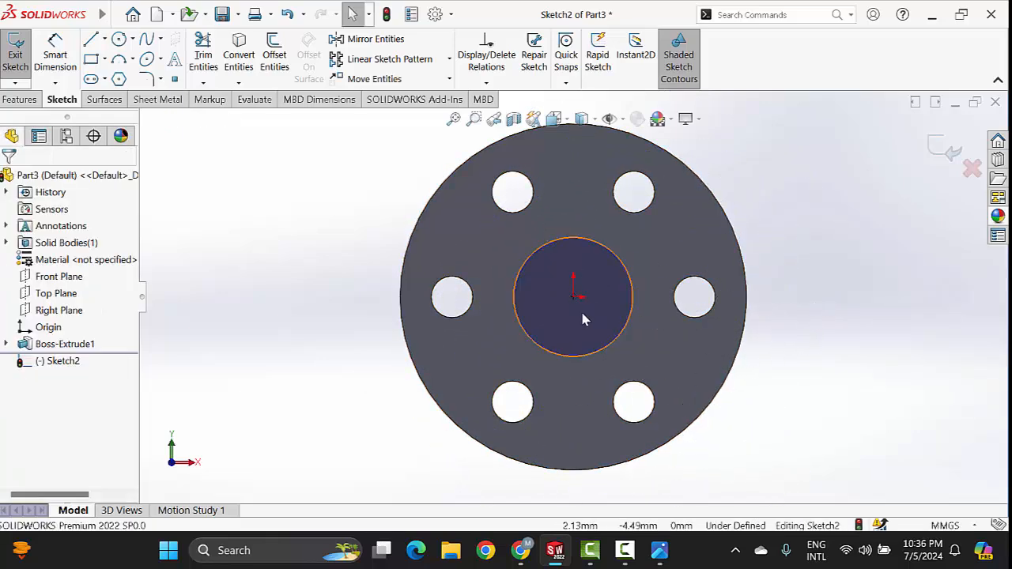
scroll(583, 318, up, 2)
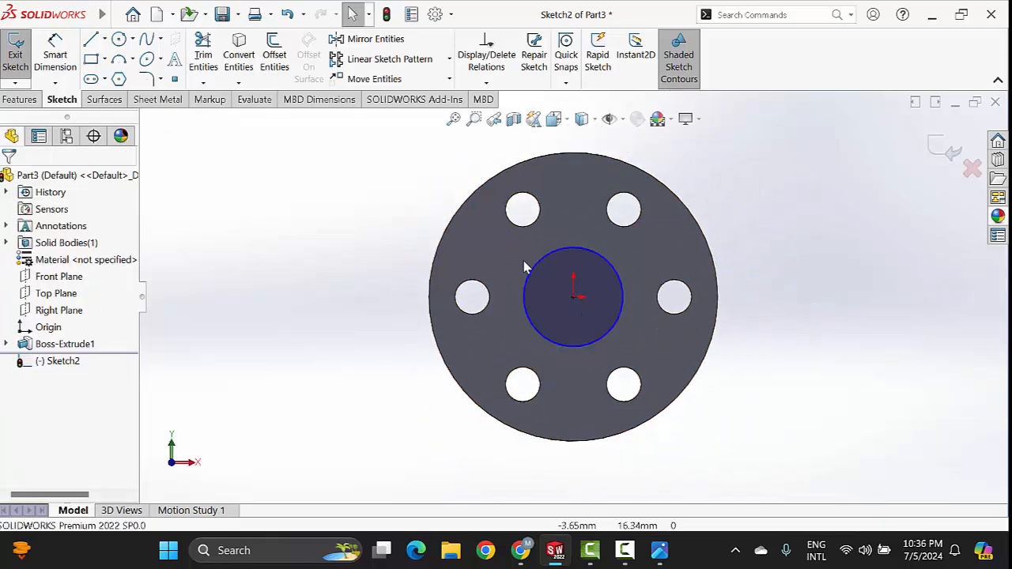
click(657, 555)
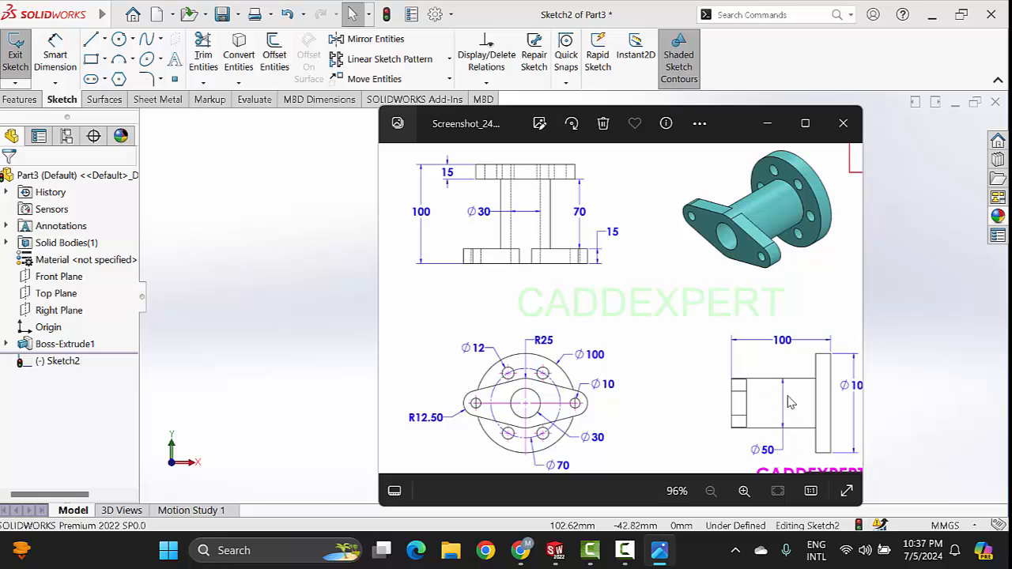
click(765, 128)
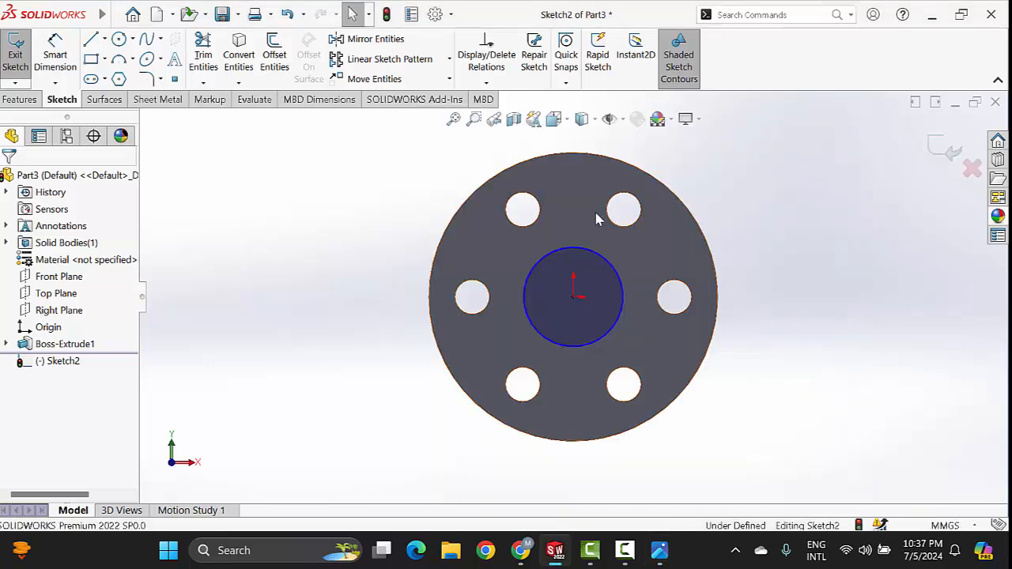
click(67, 63)
click(622, 282)
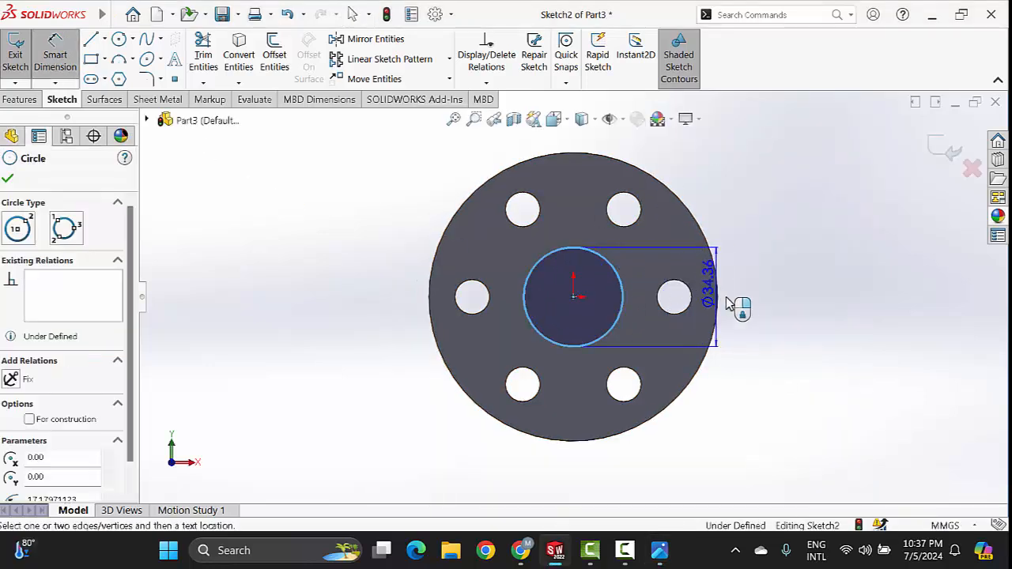
click(773, 287)
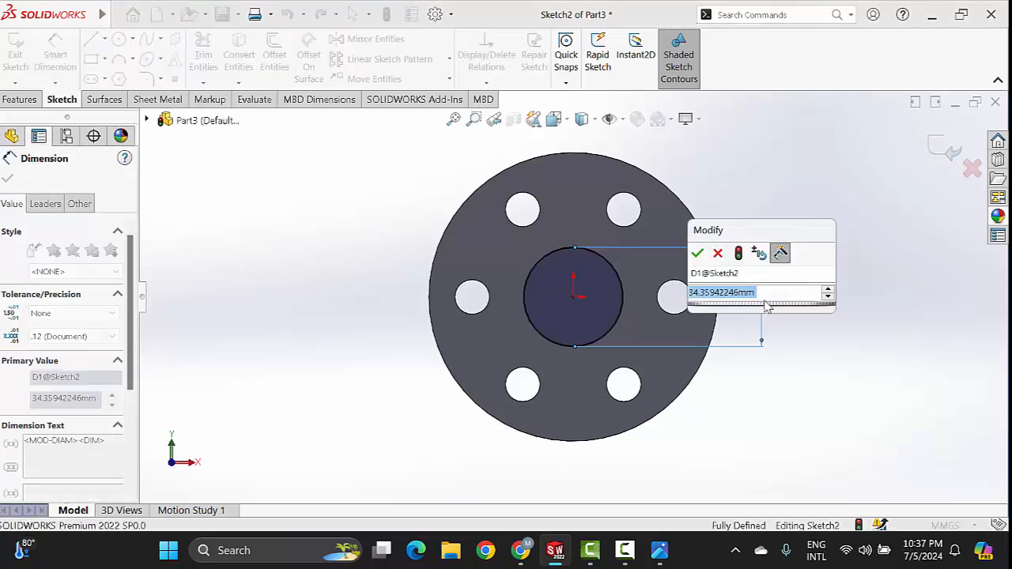
text(50)
key(Return)
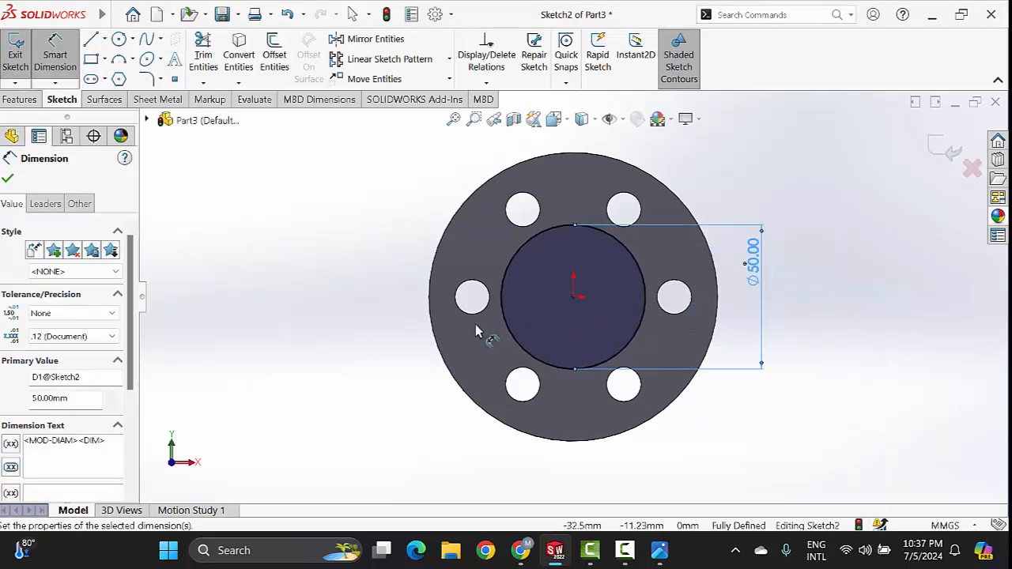
- Check the pipe length in the reference drawing and extrude the 50 mm circle as an 85 mm blind boss
click(660, 550)
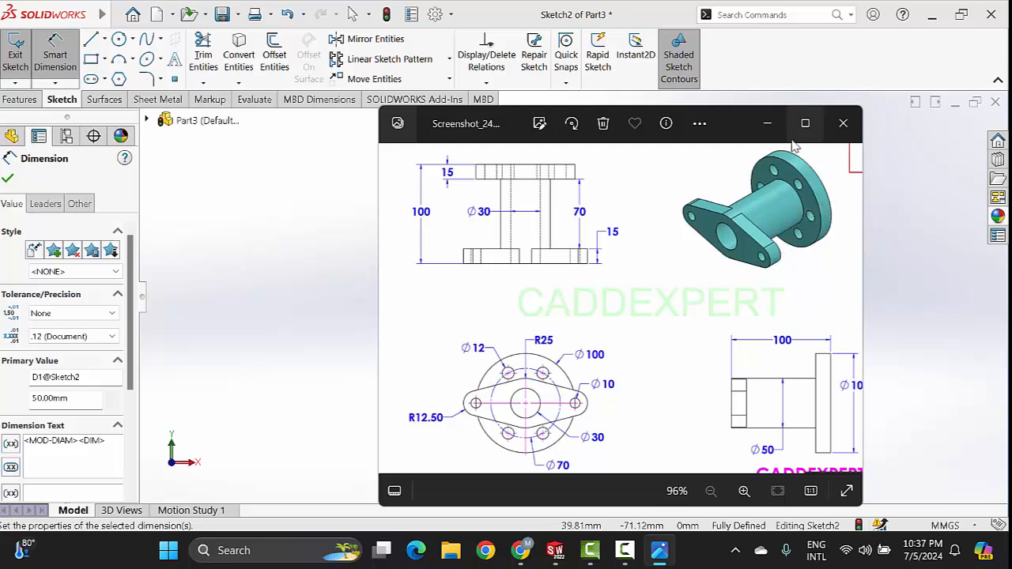
click(772, 125)
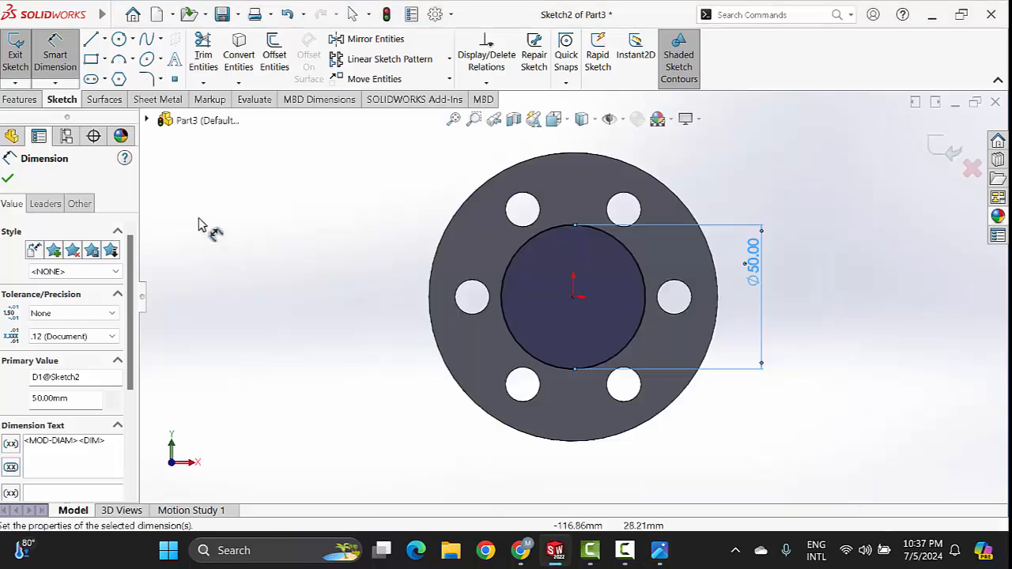
click(7, 178)
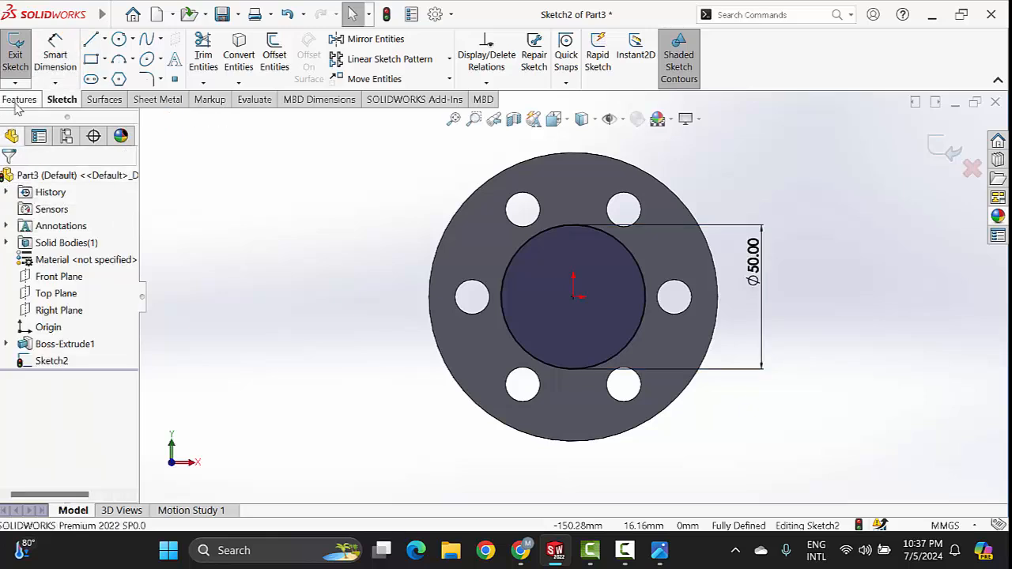
click(19, 100)
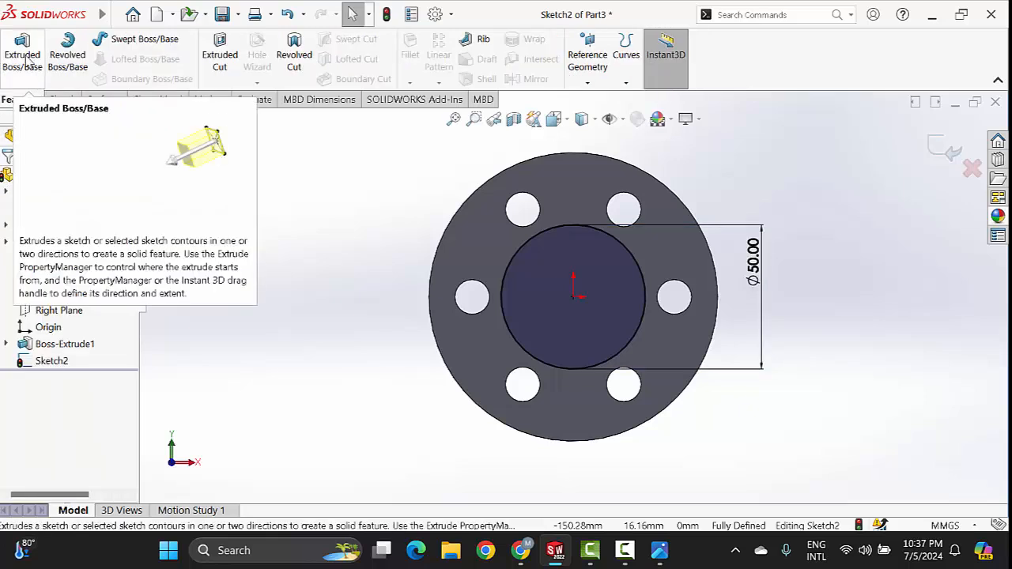
click(24, 57)
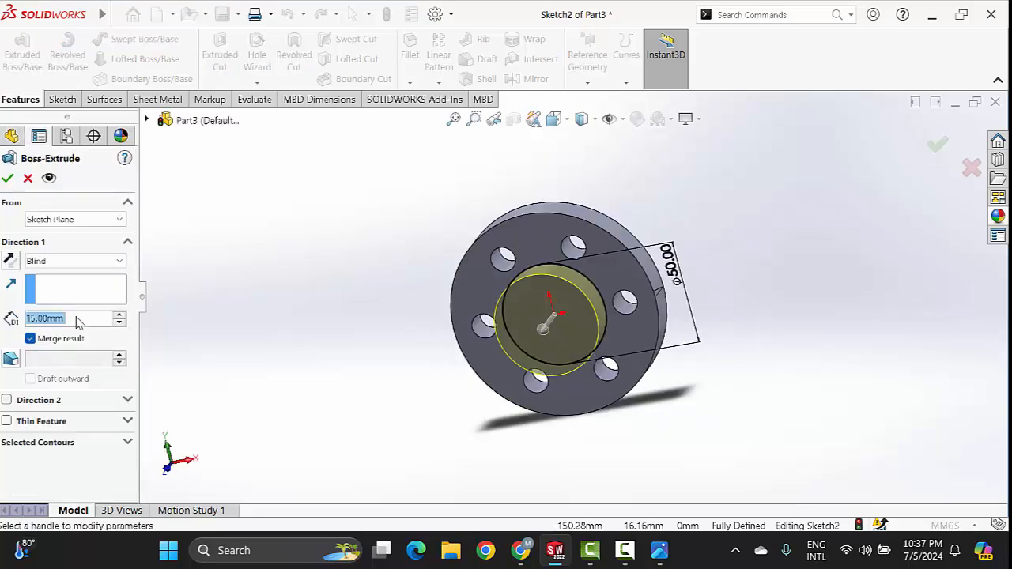
double_click(77, 318)
text(8)
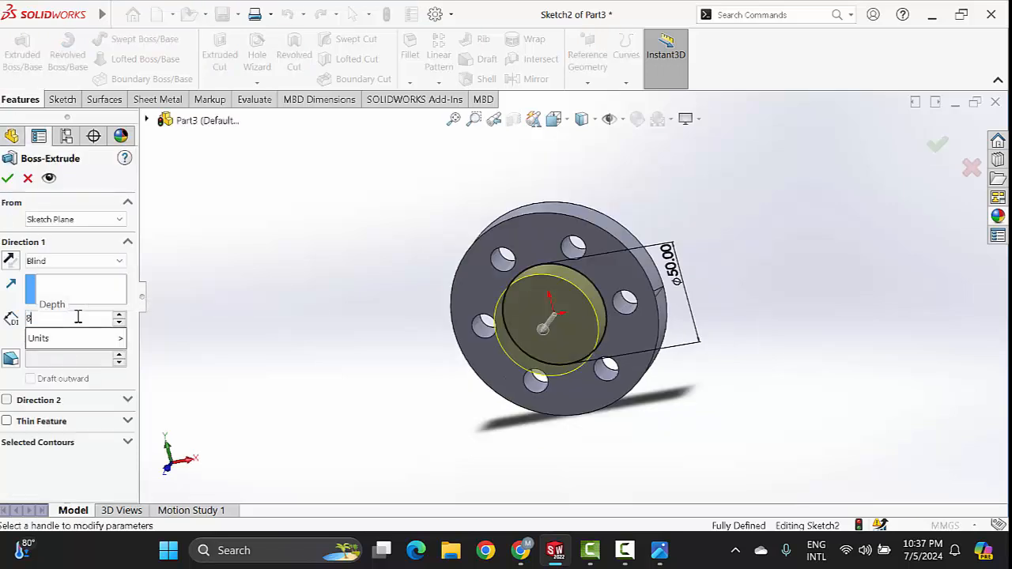
text(5)
key(Return)
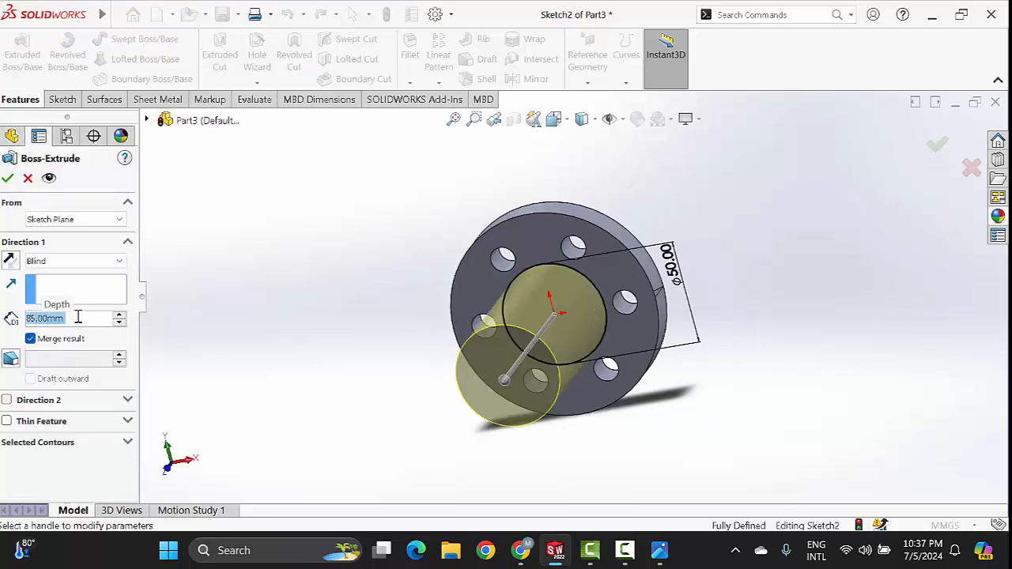
click(8, 178)
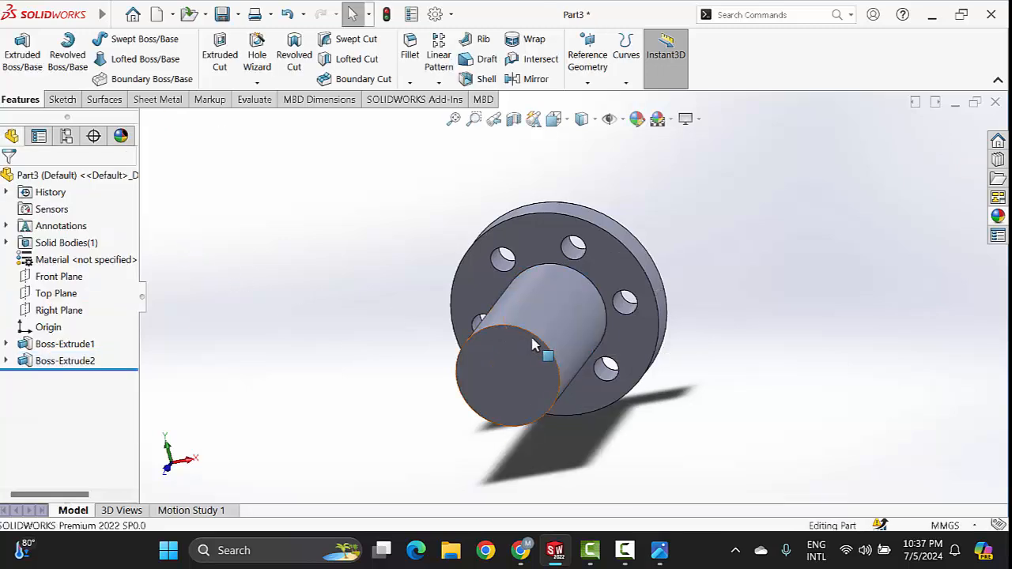
- Check the reference drawing for the central bore and start an extruded cut with a new sketch on the pipe's end face
scroll(564, 332, down, 2)
middle_drag(672, 280, 620, 346)
click(659, 550)
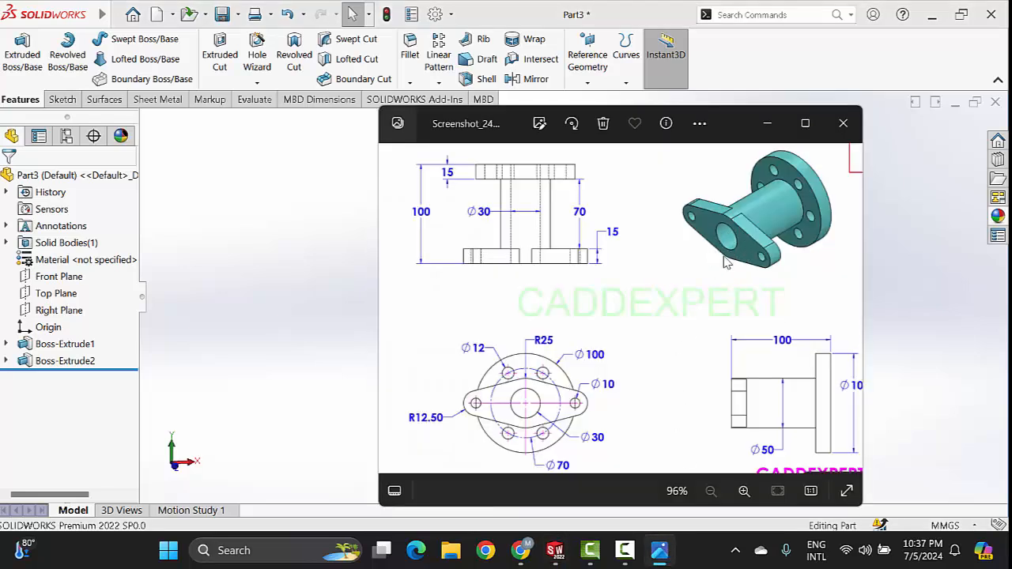
click(767, 123)
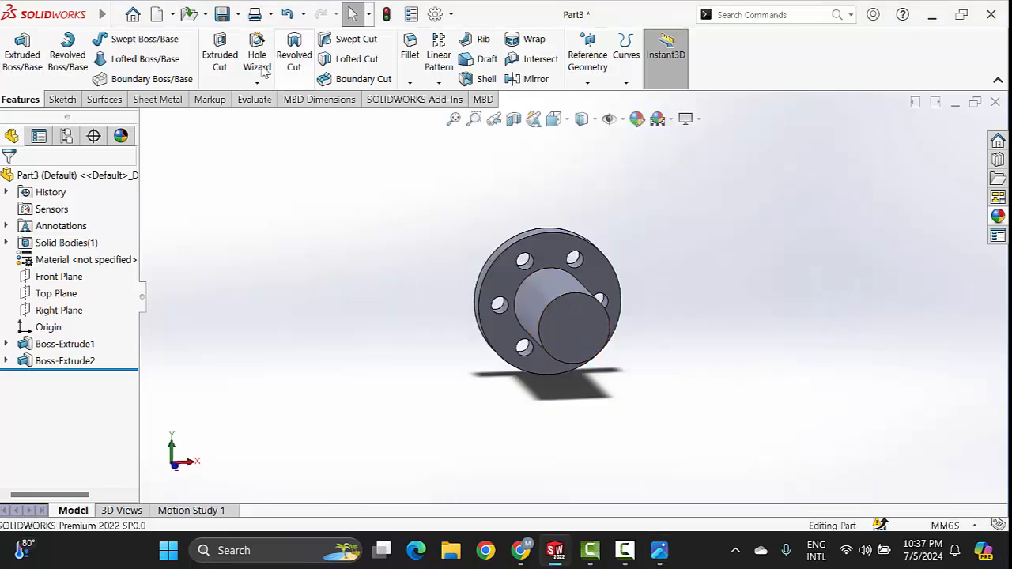
click(215, 63)
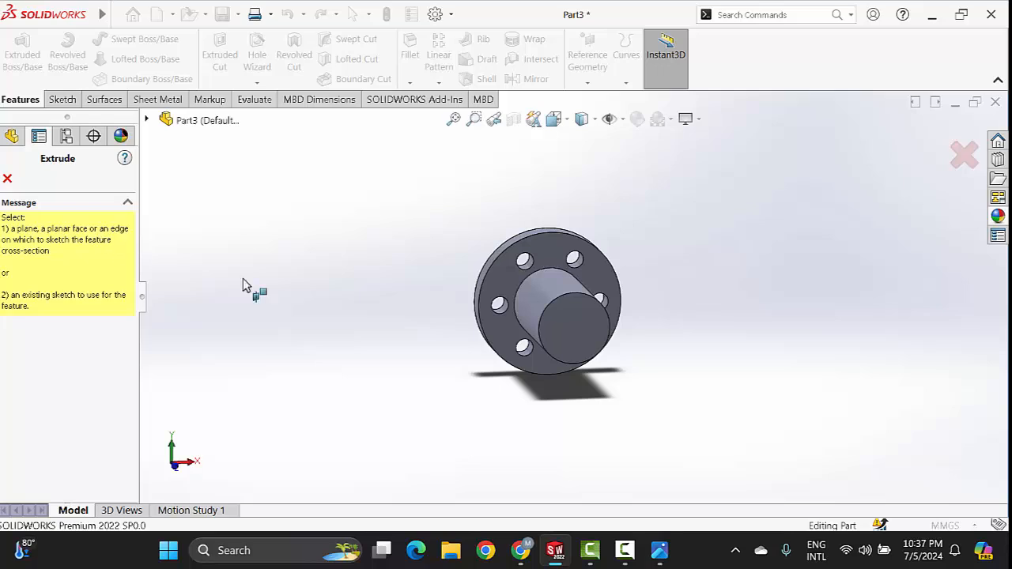
click(573, 324)
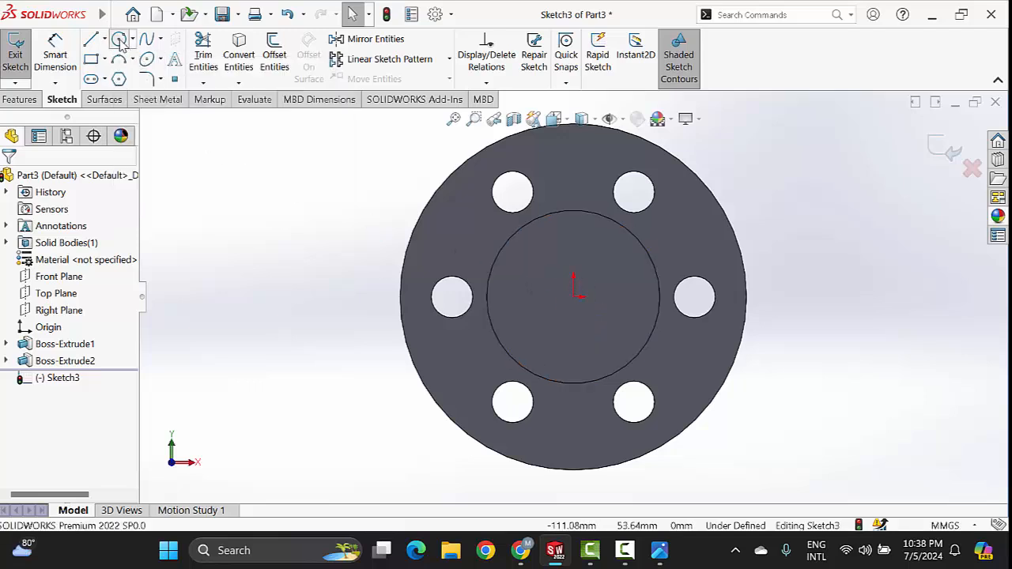
- Sketch a circle about 37 mm in diameter centered on the origin of the pipe's end face
click(119, 39)
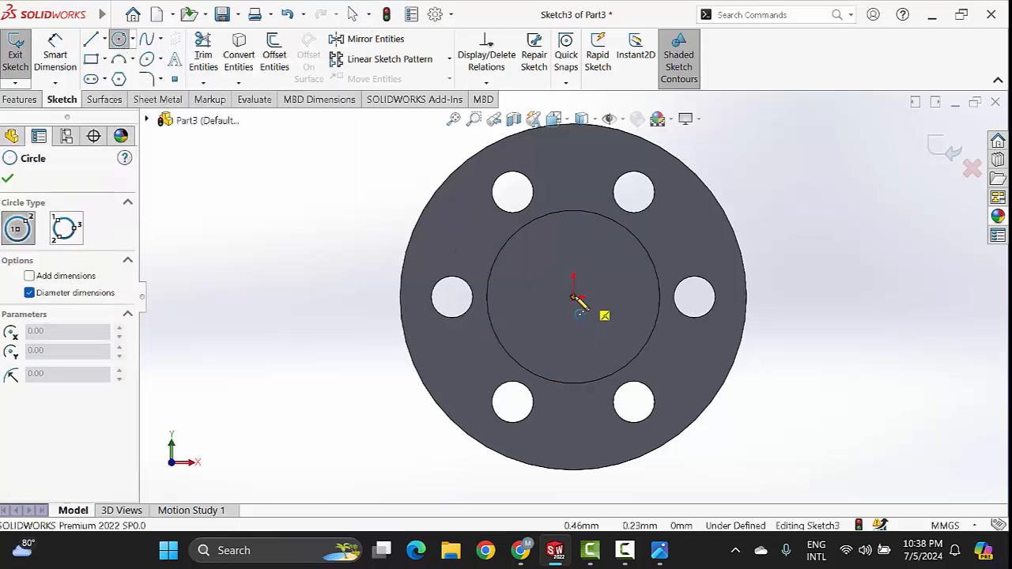
click(573, 298)
click(625, 329)
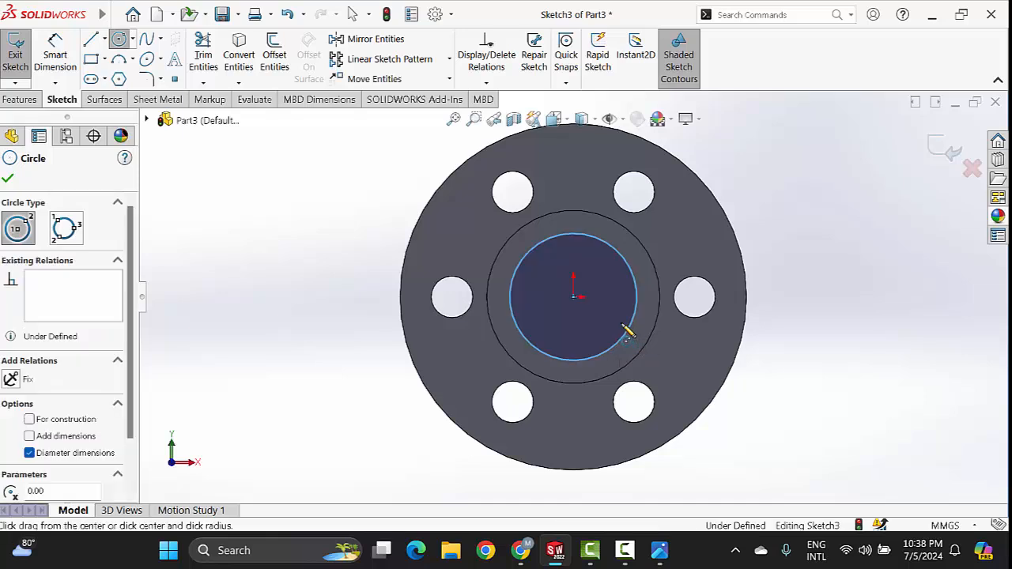
- Check the bore diameter in the reference drawing and dimension the circle on the pipe's end face to 30 mm in diameter
click(55, 55)
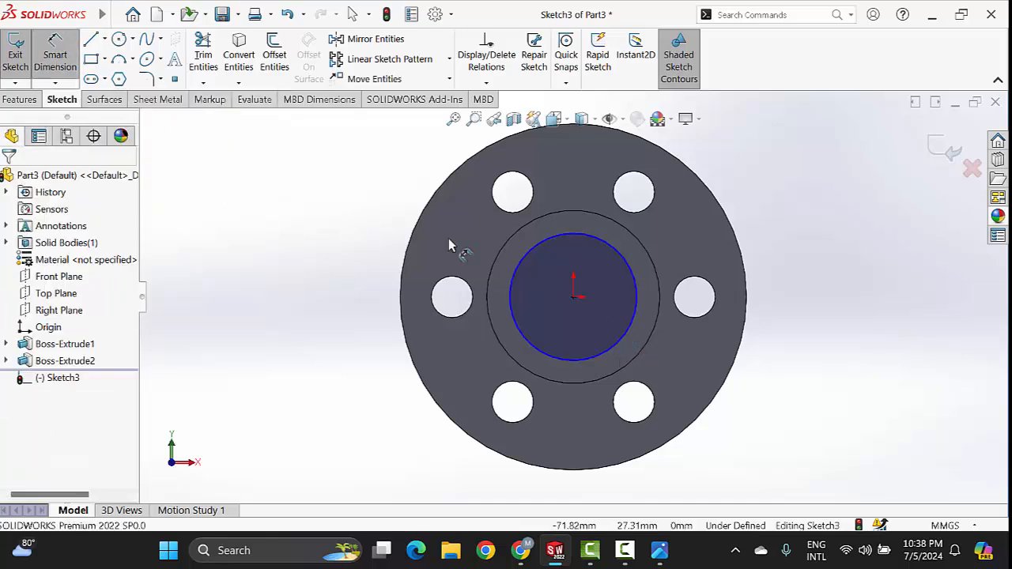
click(660, 550)
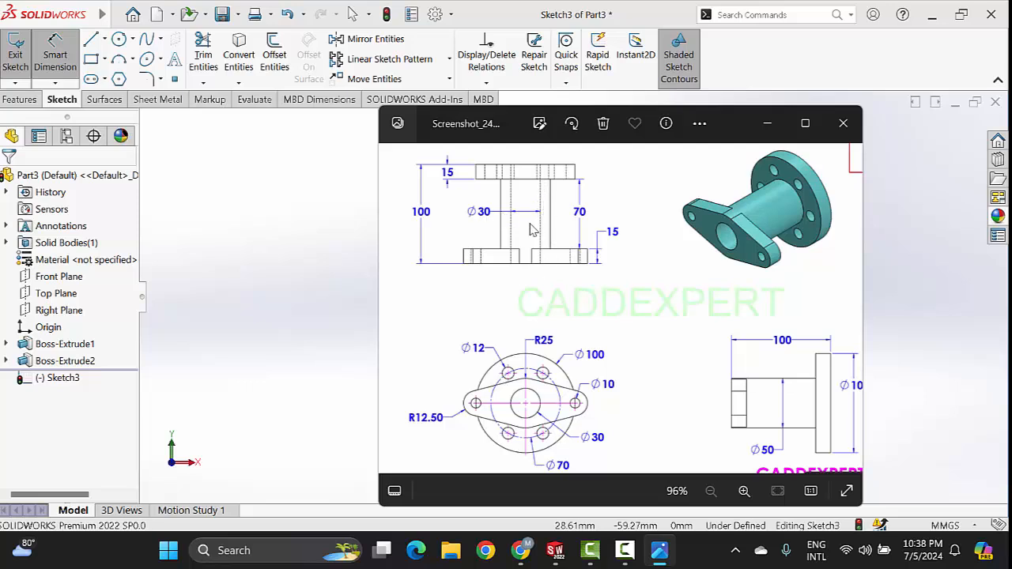
click(778, 127)
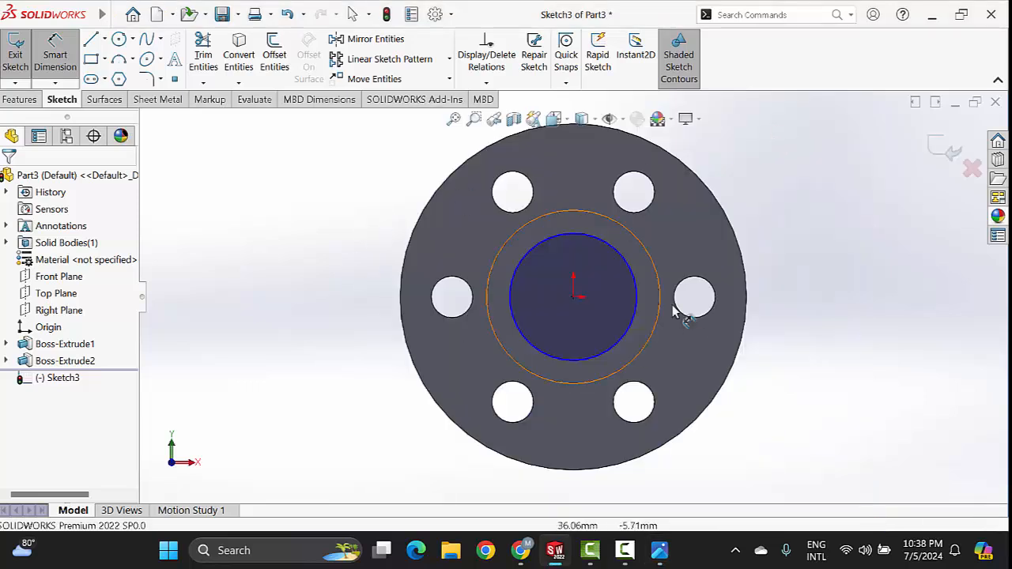
click(55, 56)
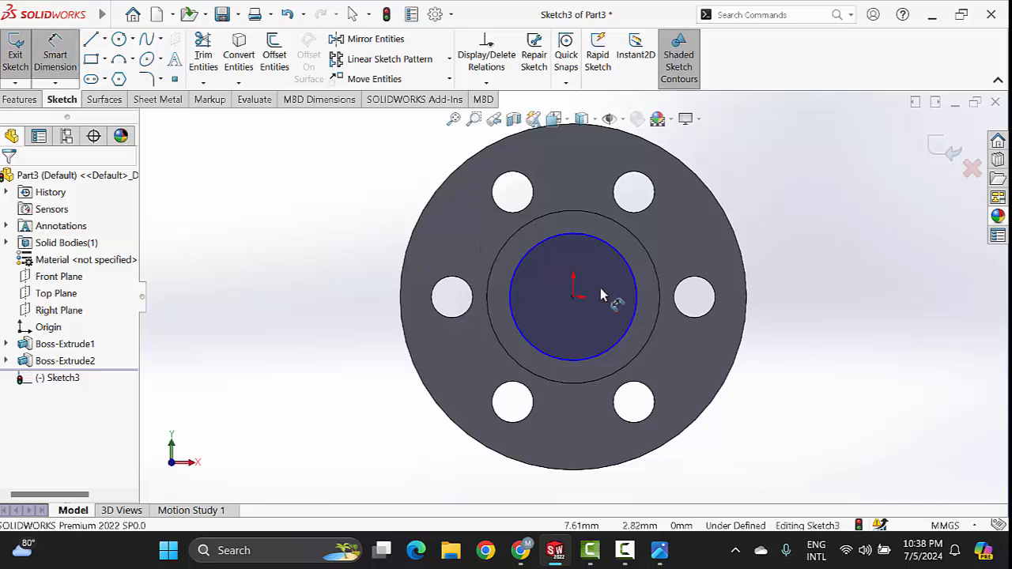
click(608, 248)
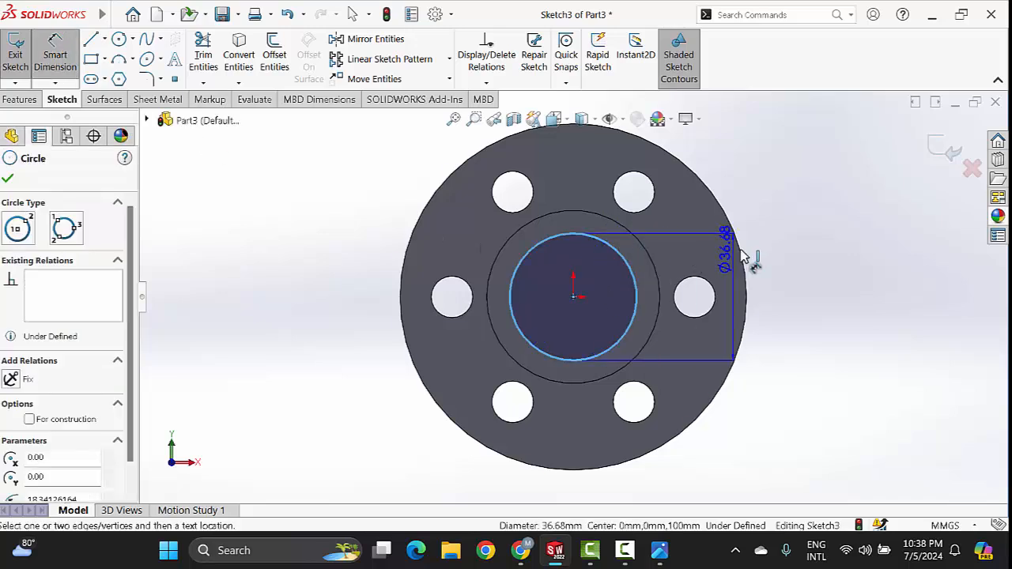
click(820, 272)
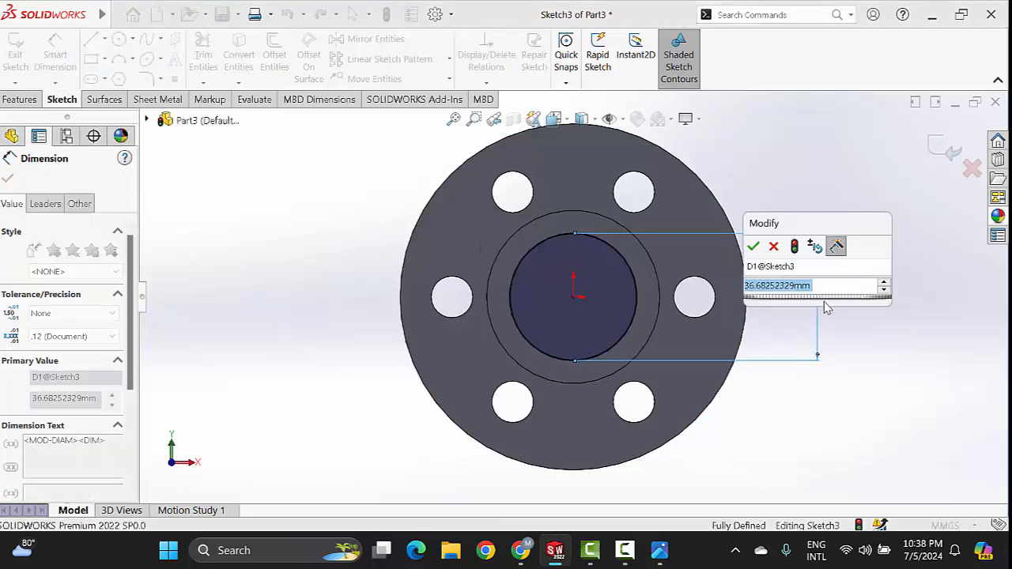
text(30)
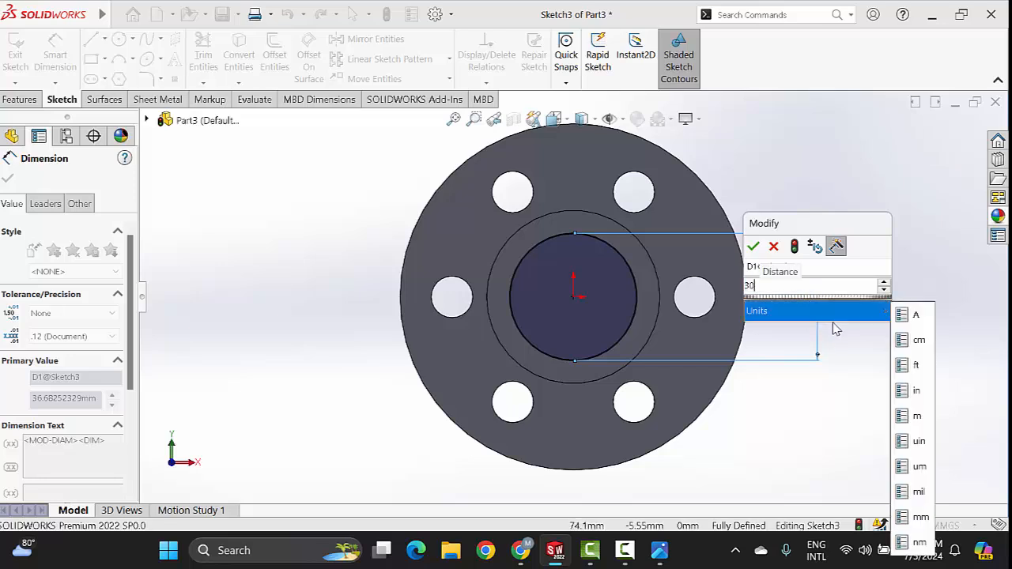
key(Return)
key(Escape)
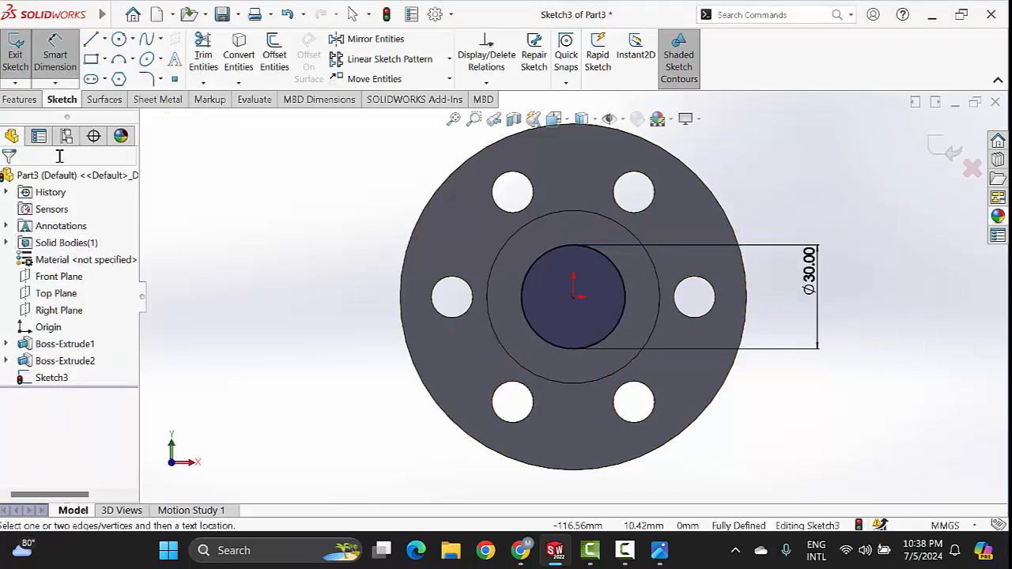
- Finish the bore sketch and cut the 30 mm circle through the whole part with the Through All end condition
click(941, 144)
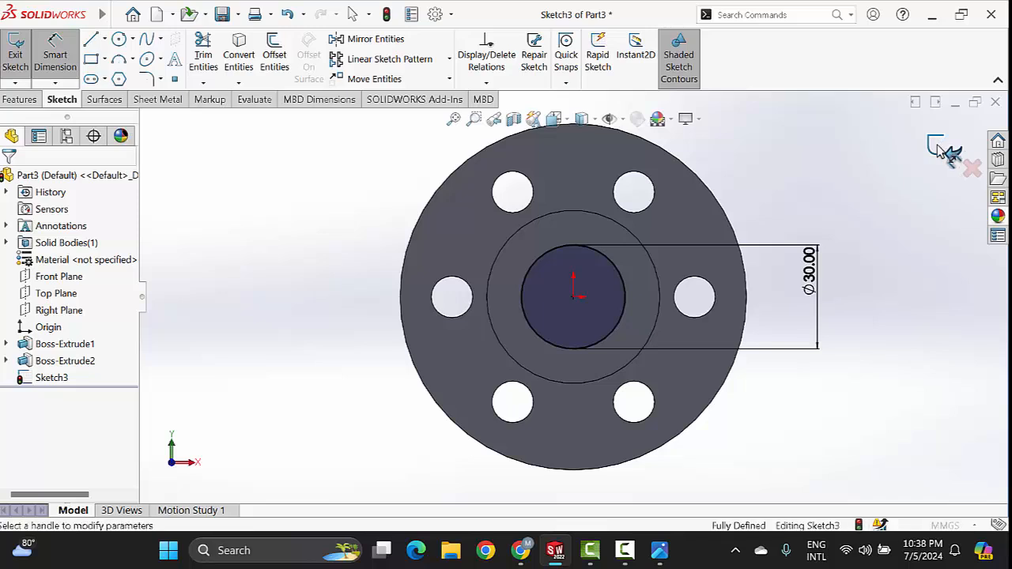
click(70, 262)
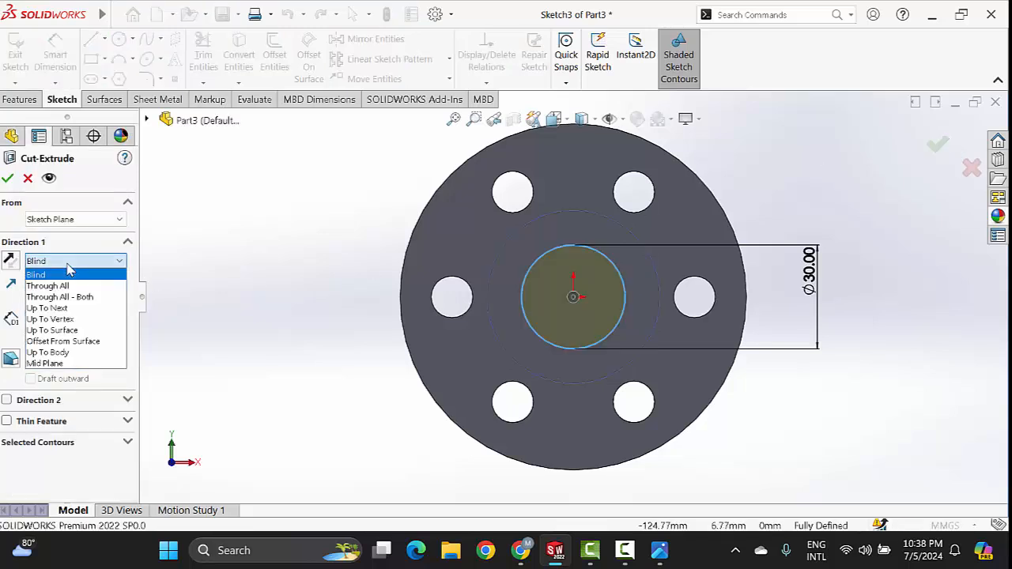
click(55, 286)
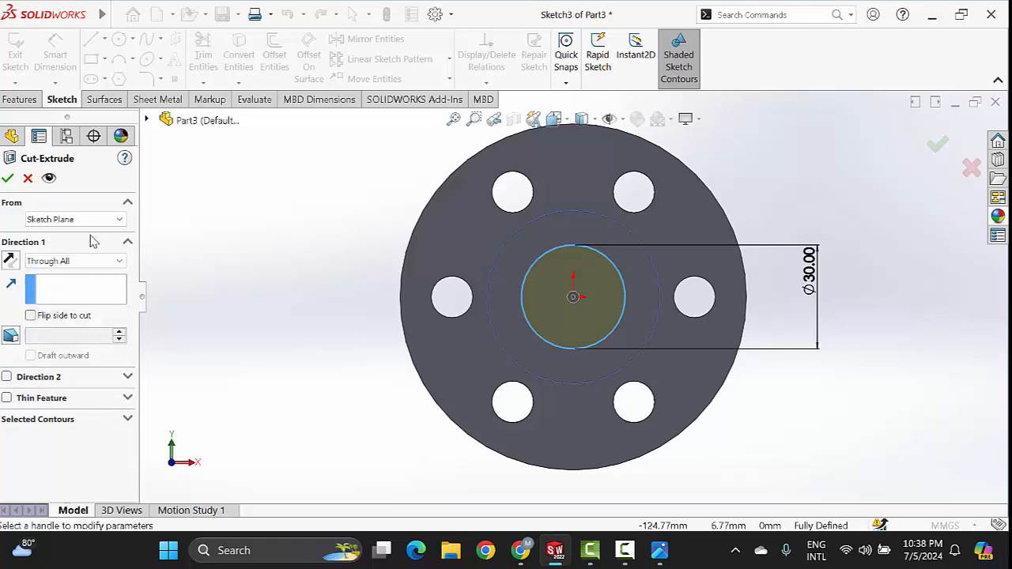
click(7, 178)
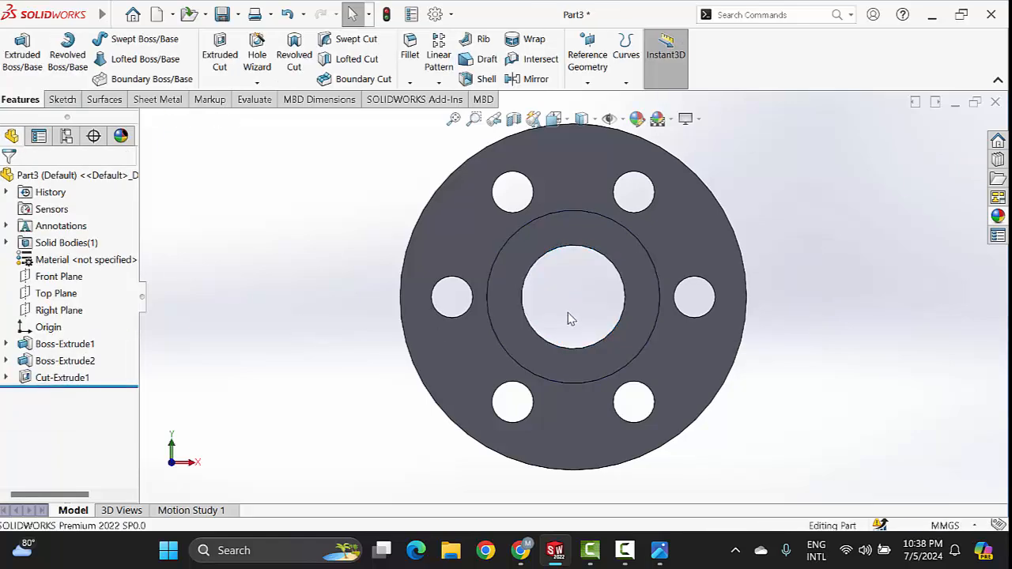
middle_drag(554, 409, 599, 429)
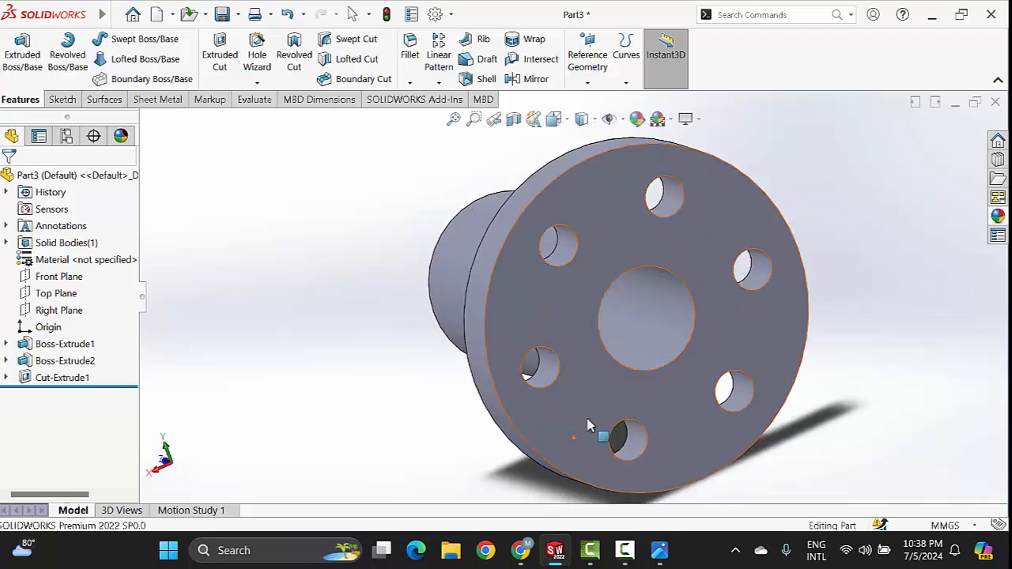
scroll(648, 339, down, 5)
scroll(656, 355, up, 5)
middle_drag(656, 355, 714, 323)
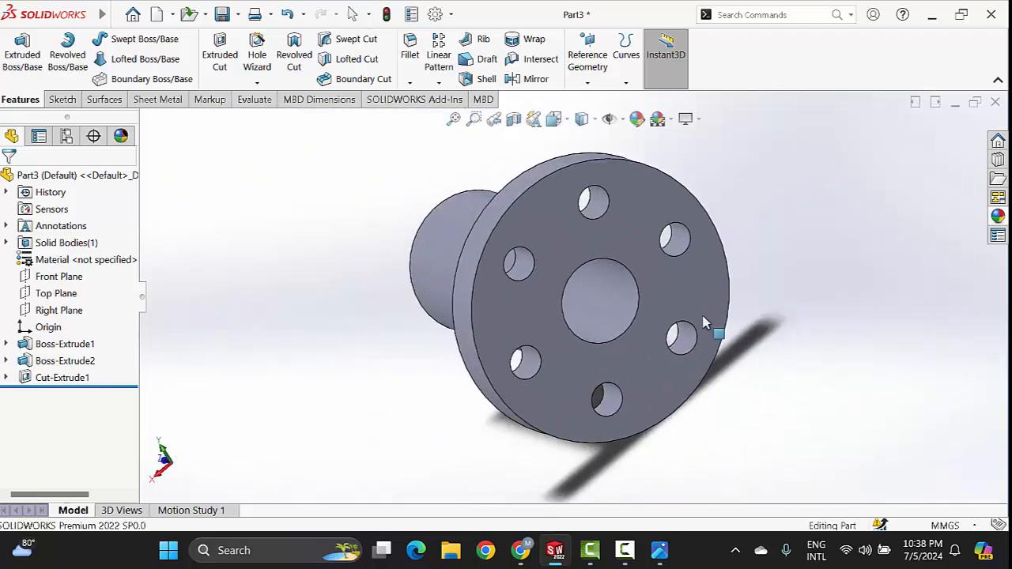
- Check the two-hole end flange's outline in the reference drawing and start a new sketch on the pipe's annular end face
scroll(605, 319, down, 5)
scroll(606, 319, up, 5)
middle_drag(685, 357, 519, 275)
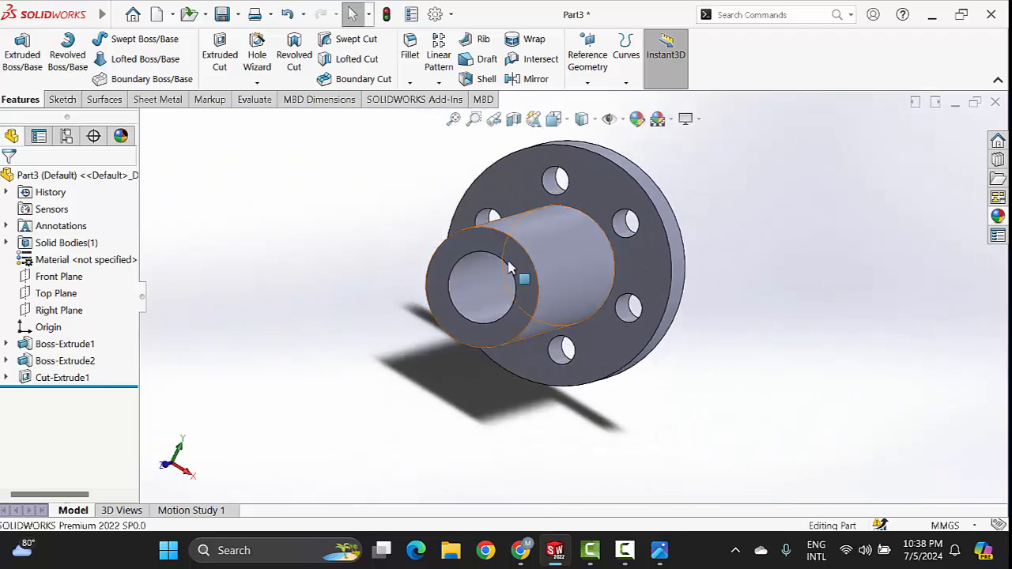
click(661, 553)
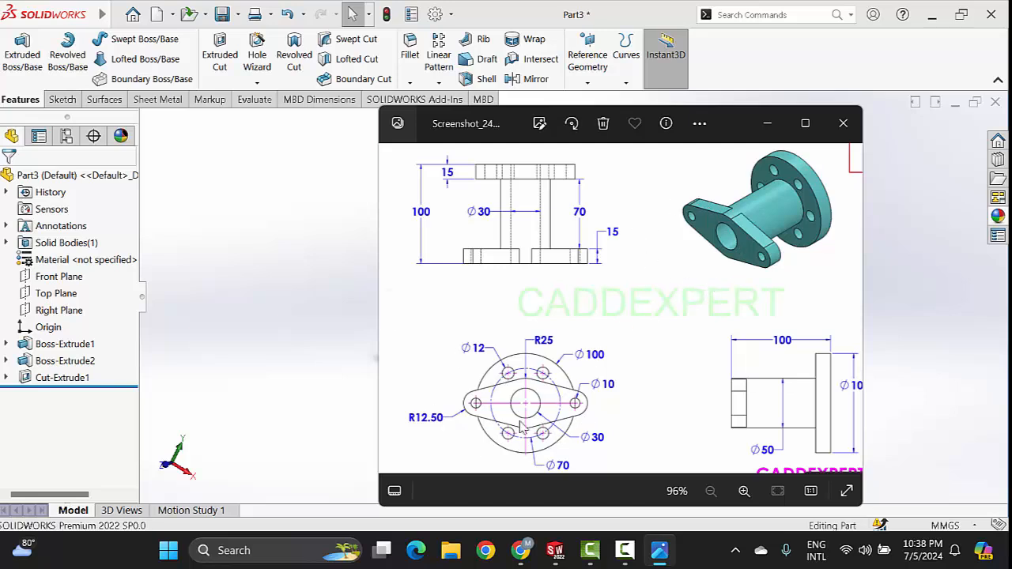
click(767, 127)
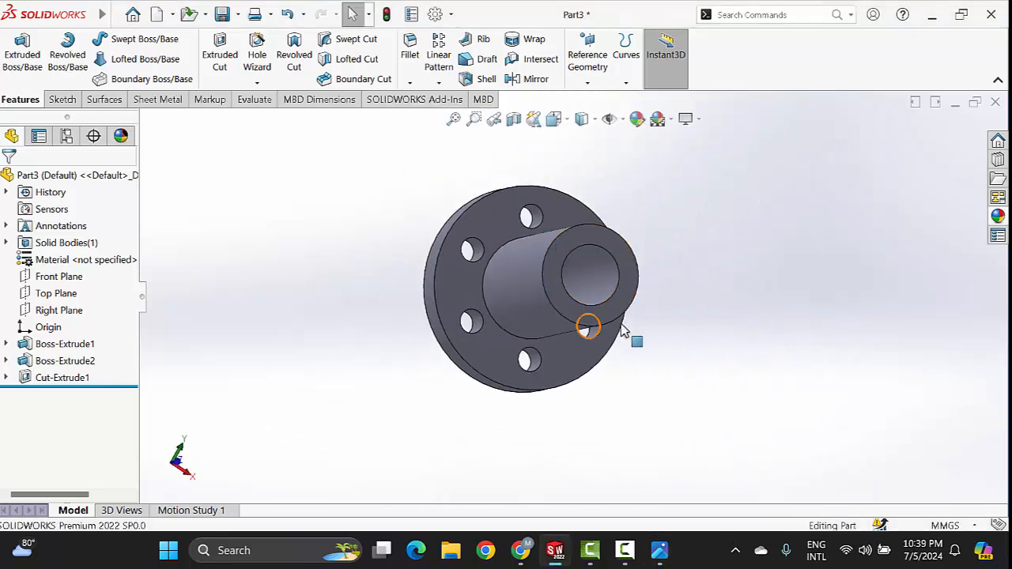
click(625, 255)
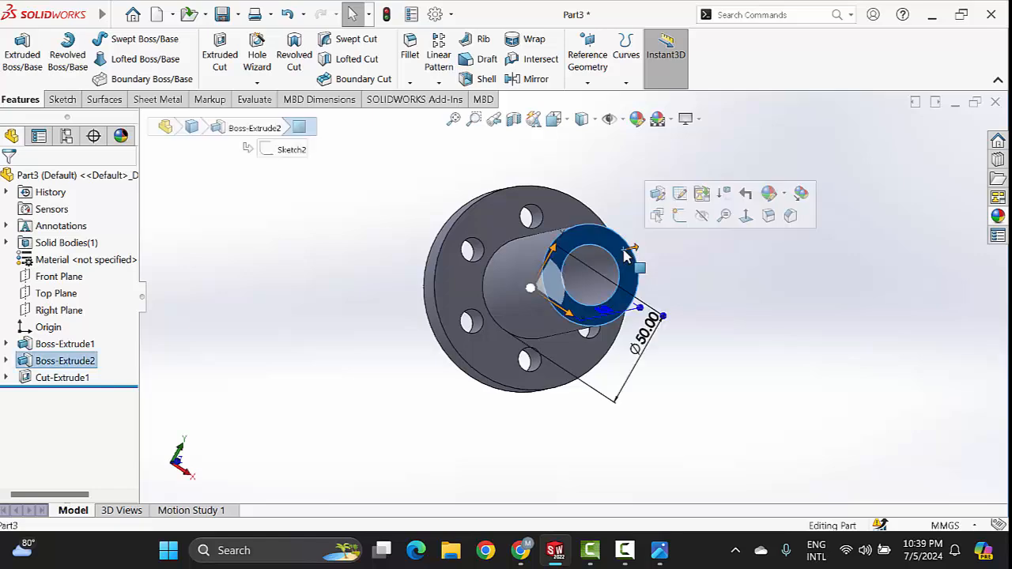
click(678, 217)
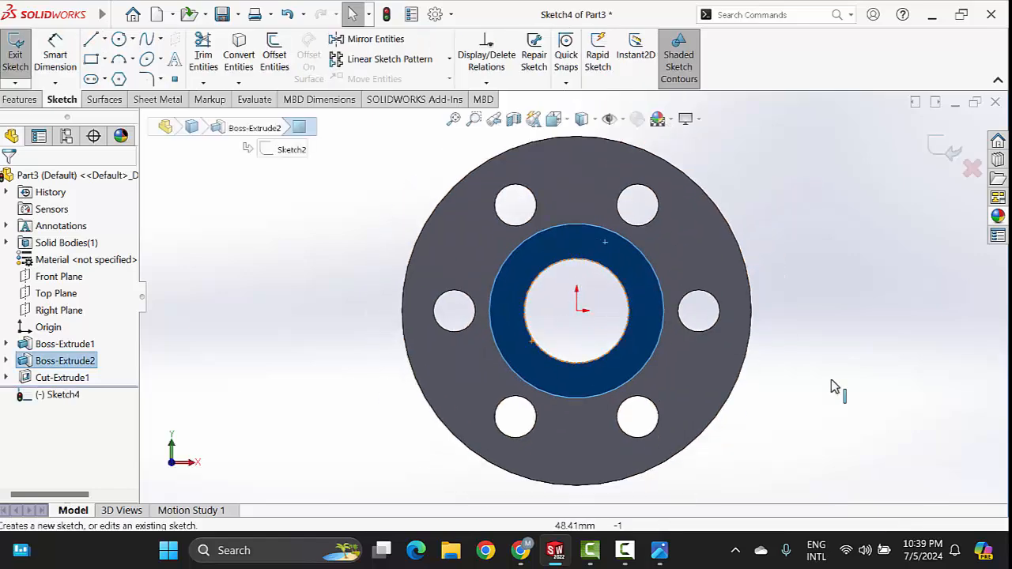
click(244, 209)
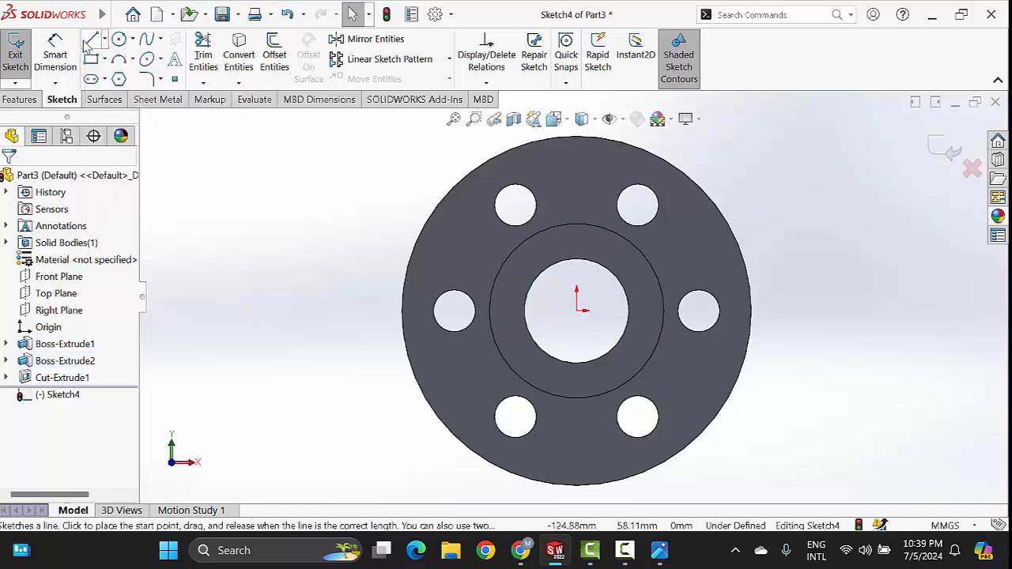
- Sketch a horizontal construction centerline from the origin to the left edge of the round flange
click(89, 44)
scroll(447, 317, down, 3)
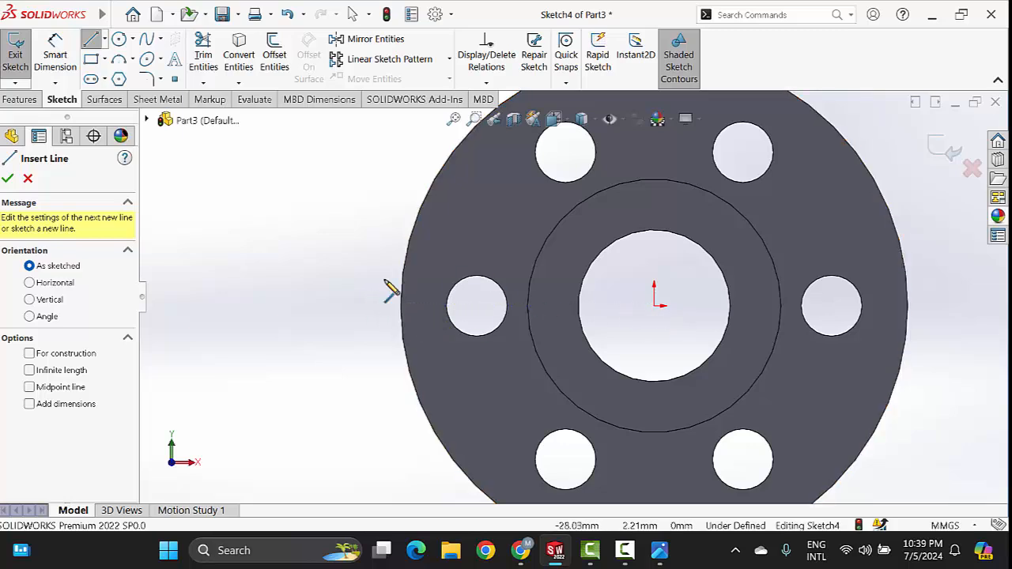
click(104, 39)
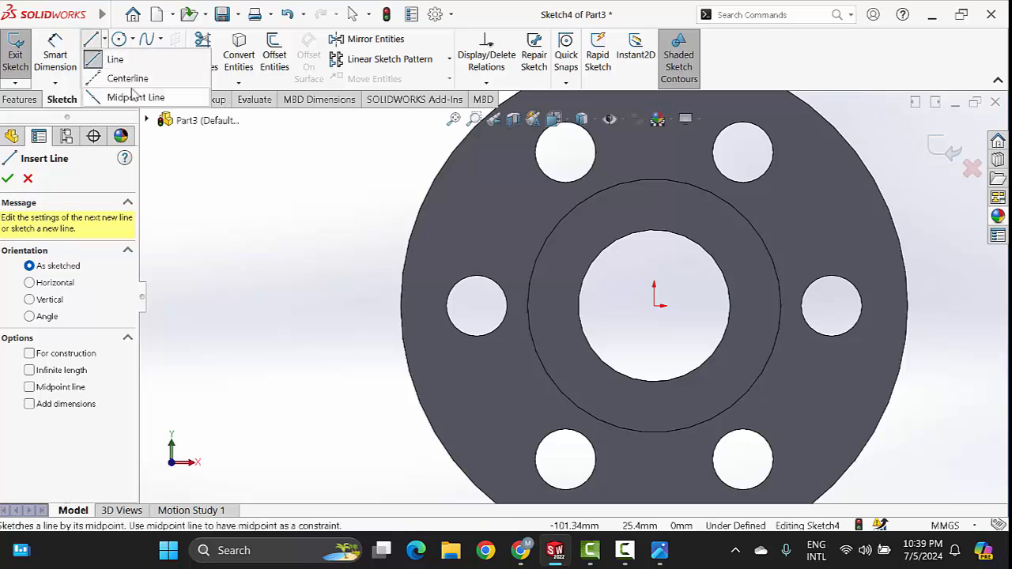
click(119, 77)
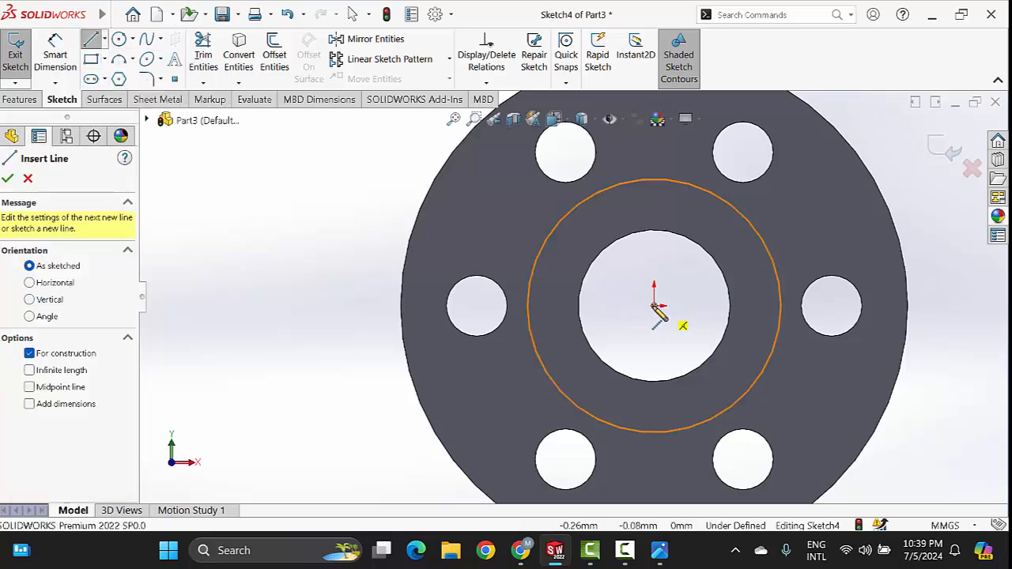
click(653, 305)
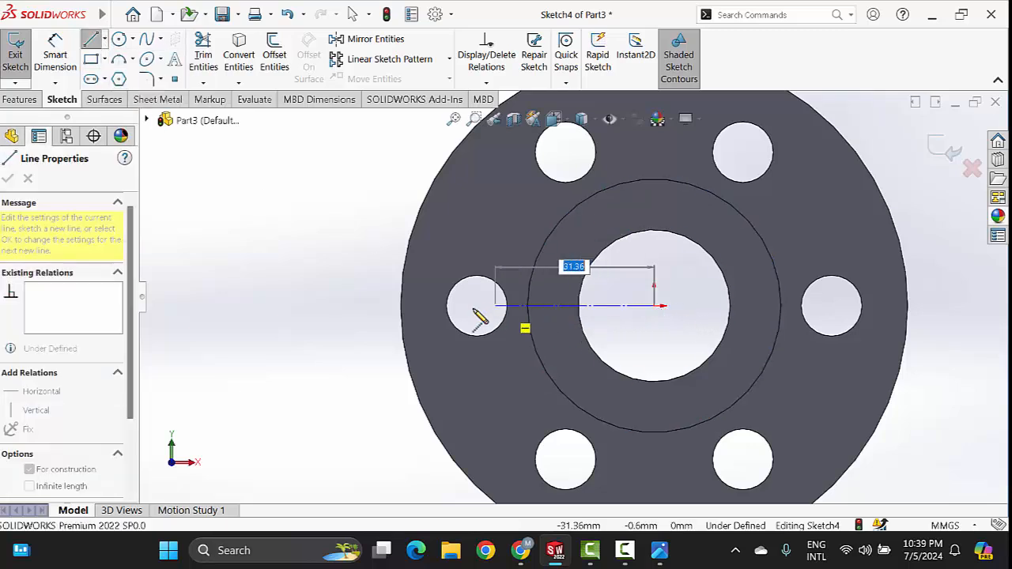
click(401, 306)
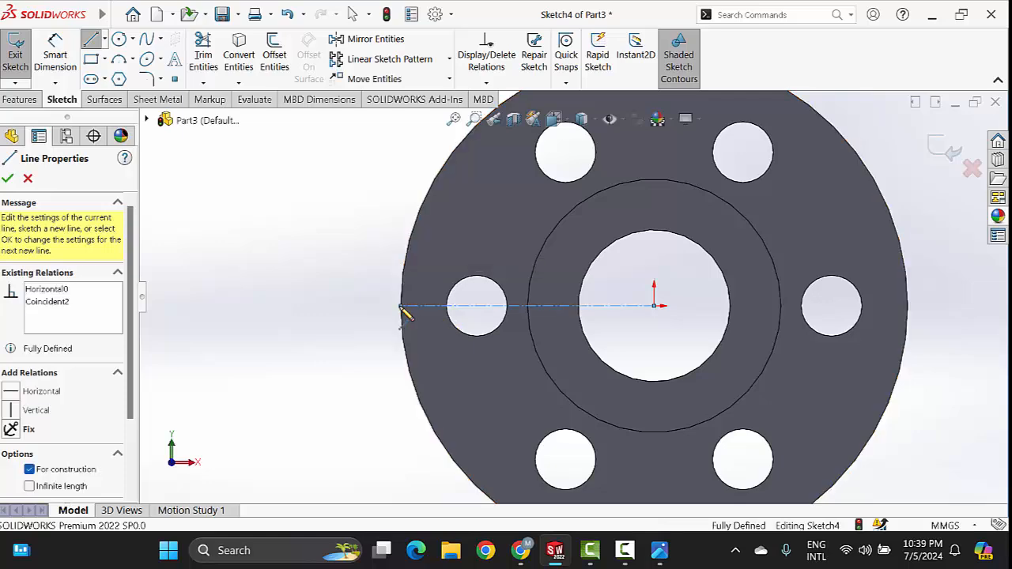
right_click(318, 271)
click(355, 286)
scroll(483, 316, up, 2)
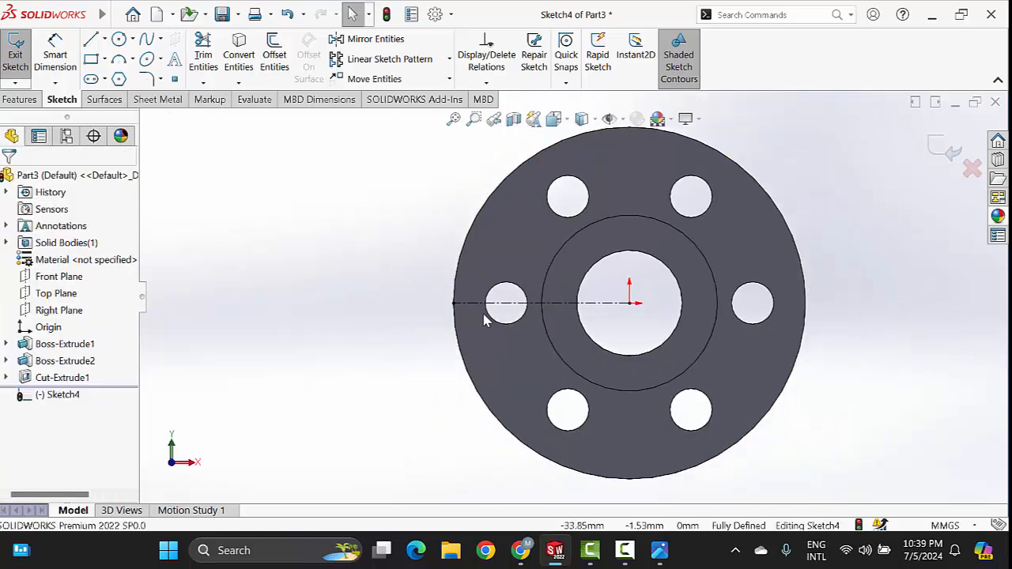
scroll(540, 280, down, 1)
scroll(540, 281, up, 1)
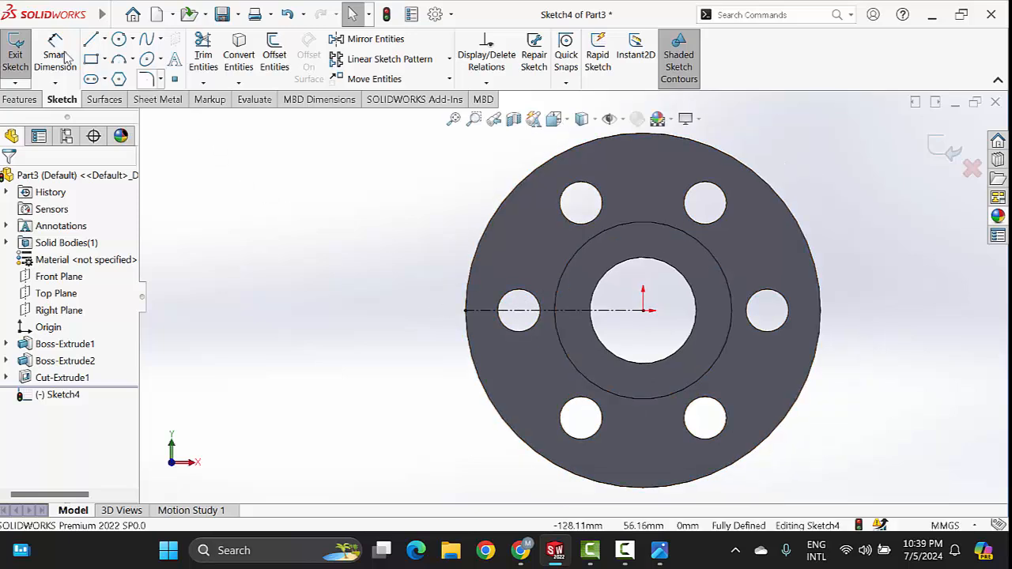
- Sketch a vertical construction centerline 50 mm long from the origin to the upper edge of the round flange
click(104, 40)
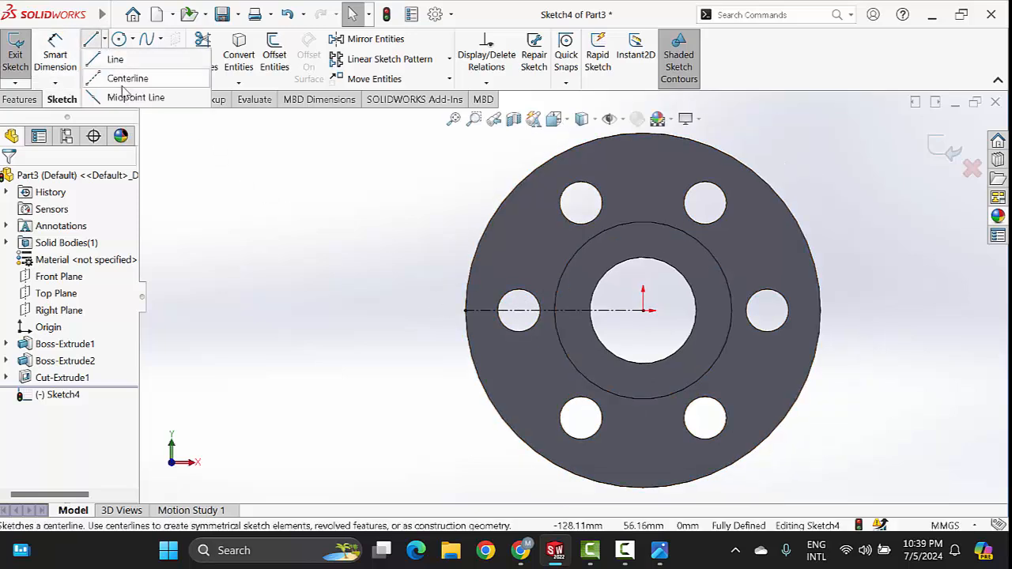
click(93, 77)
click(643, 311)
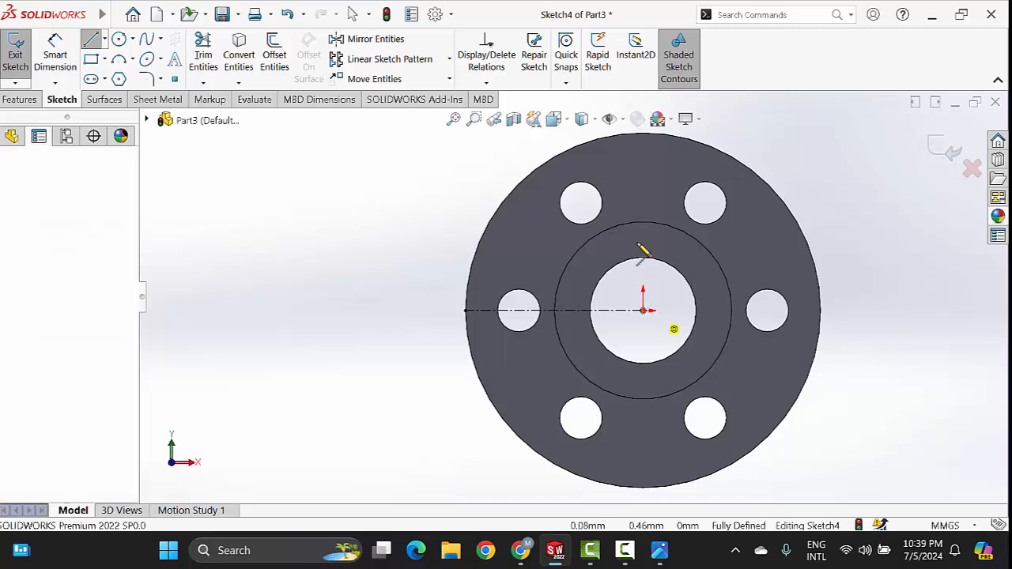
scroll(637, 229, up, 2)
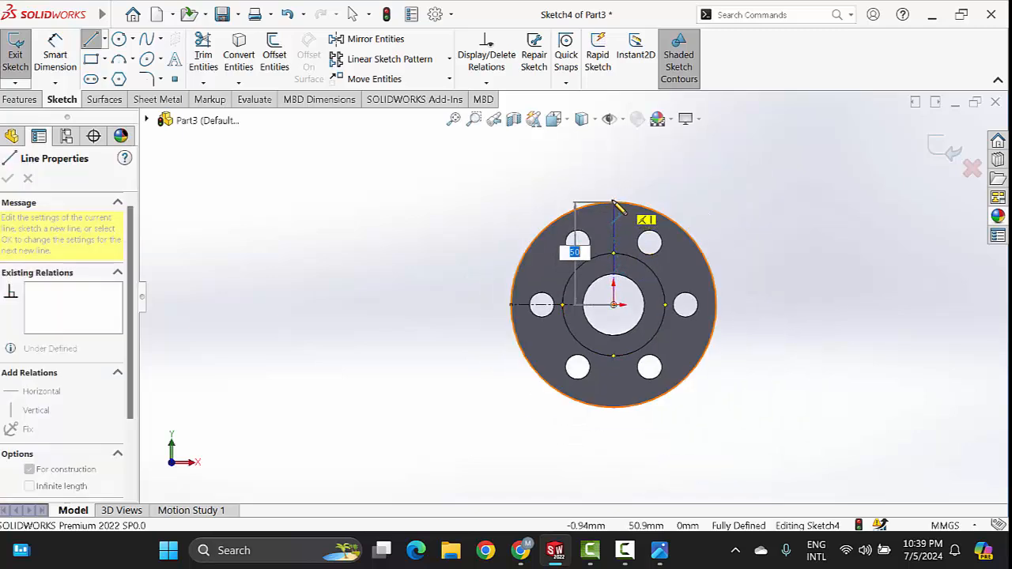
click(616, 204)
right_click(697, 189)
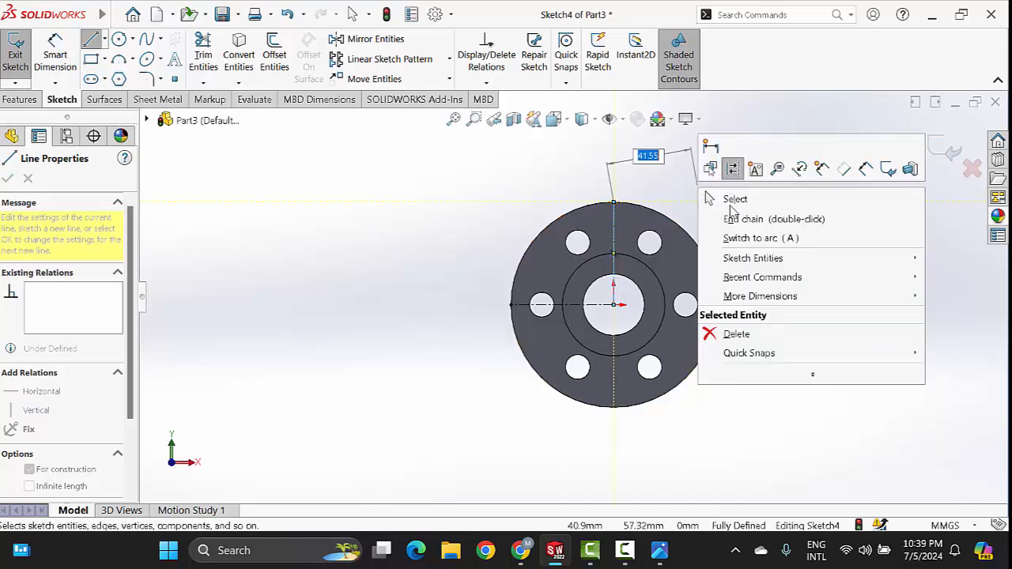
click(739, 199)
scroll(614, 276, down, 2)
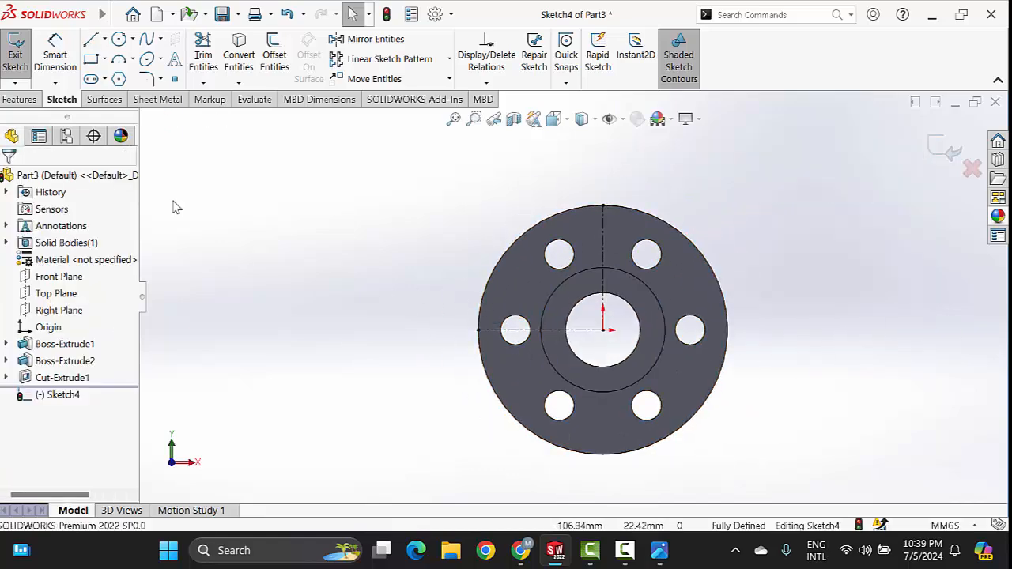
- Sketch a sloping line about 66 mm long from the upper vertical centerline to the left, continued by an end arc about 19 mm in radius
click(91, 43)
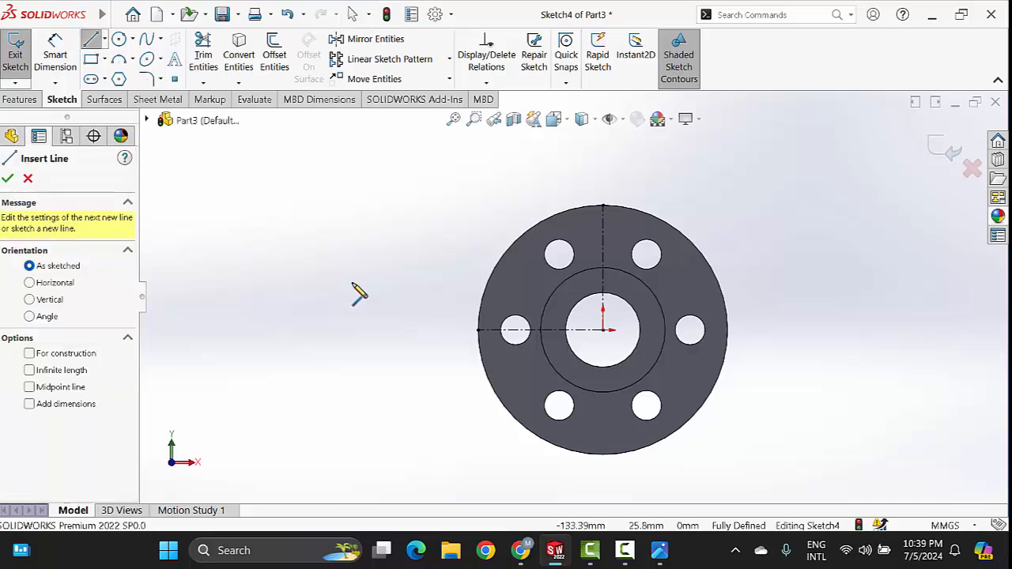
click(602, 221)
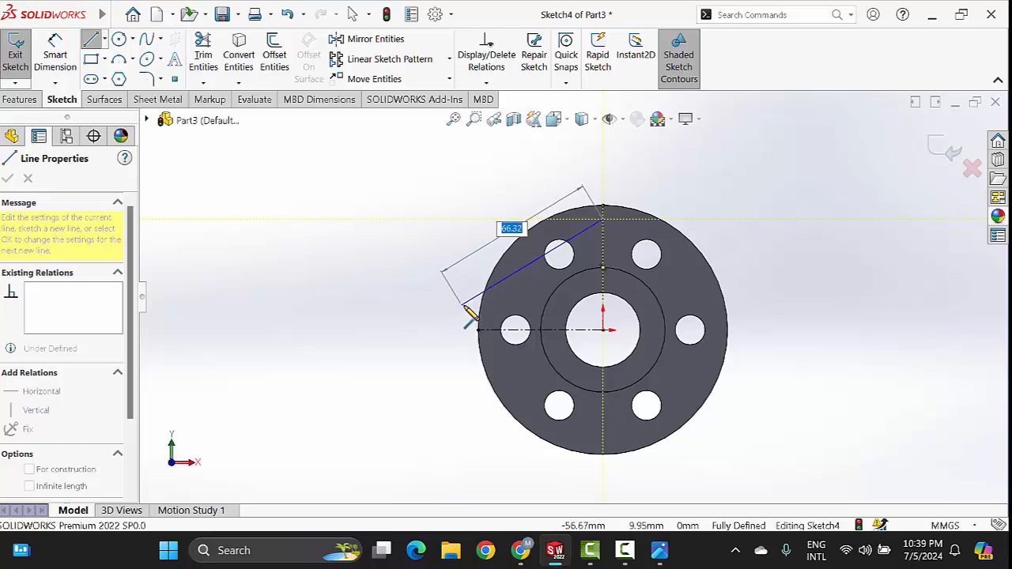
click(460, 305)
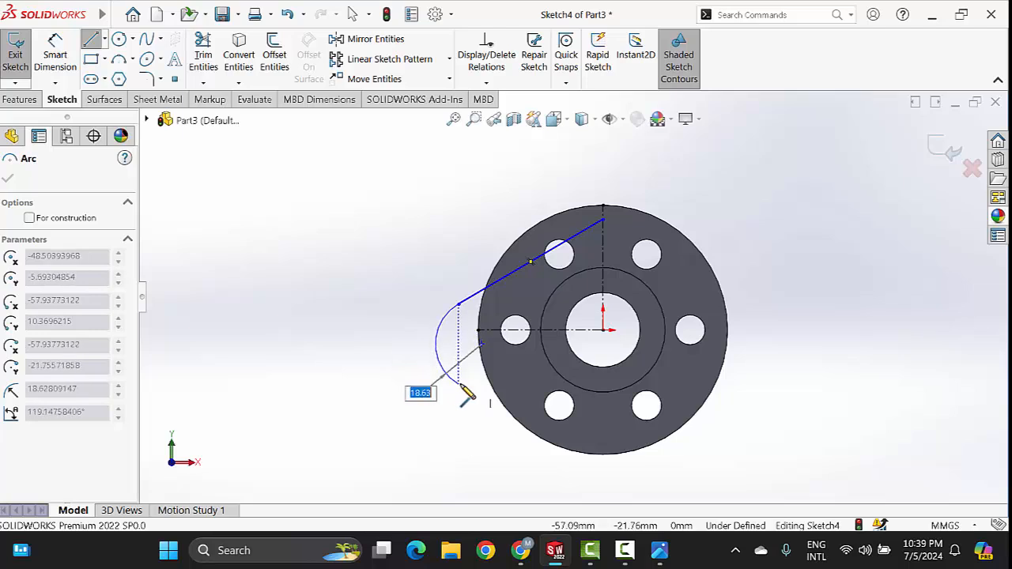
click(459, 385)
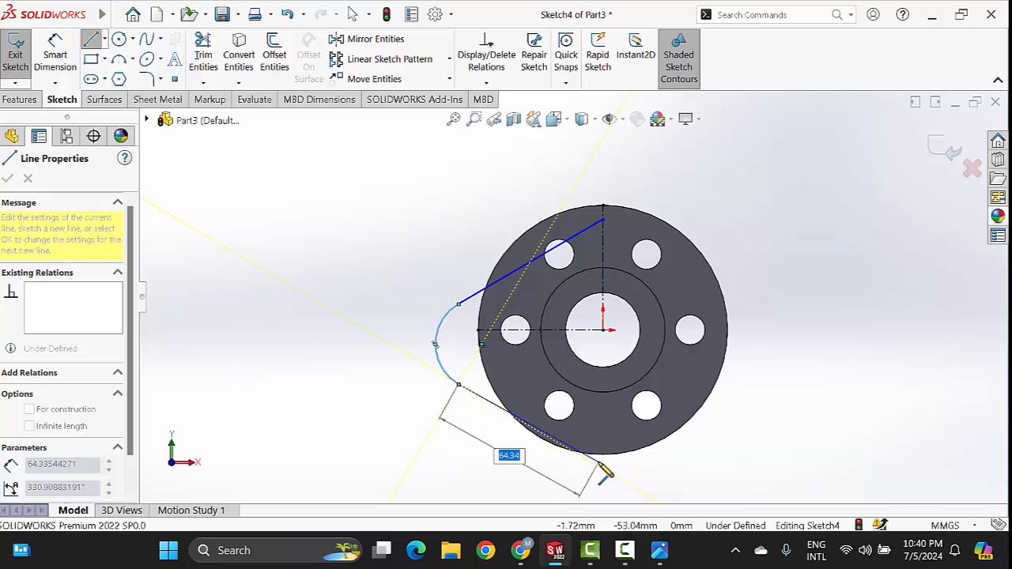
- Continue the outline with a line about 64 mm long to below the origin, a rising line to the right and an arc about 16 mm in radius
click(598, 460)
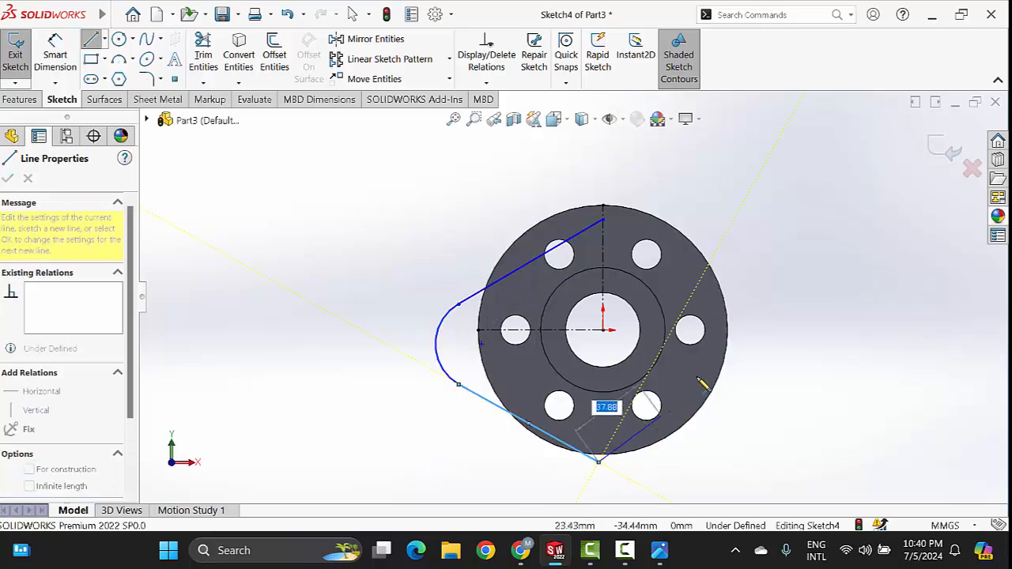
click(736, 351)
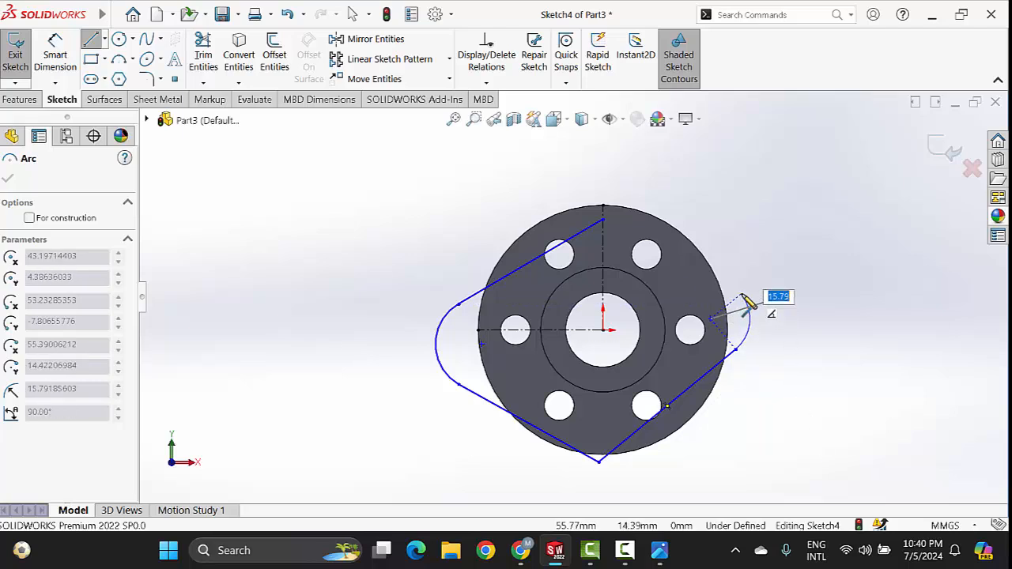
click(744, 308)
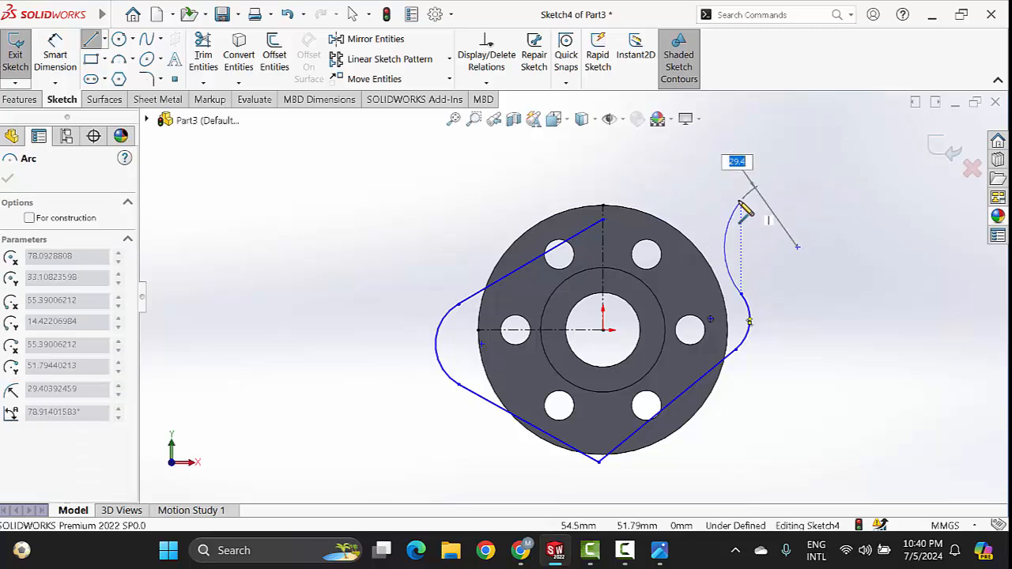
key(Escape)
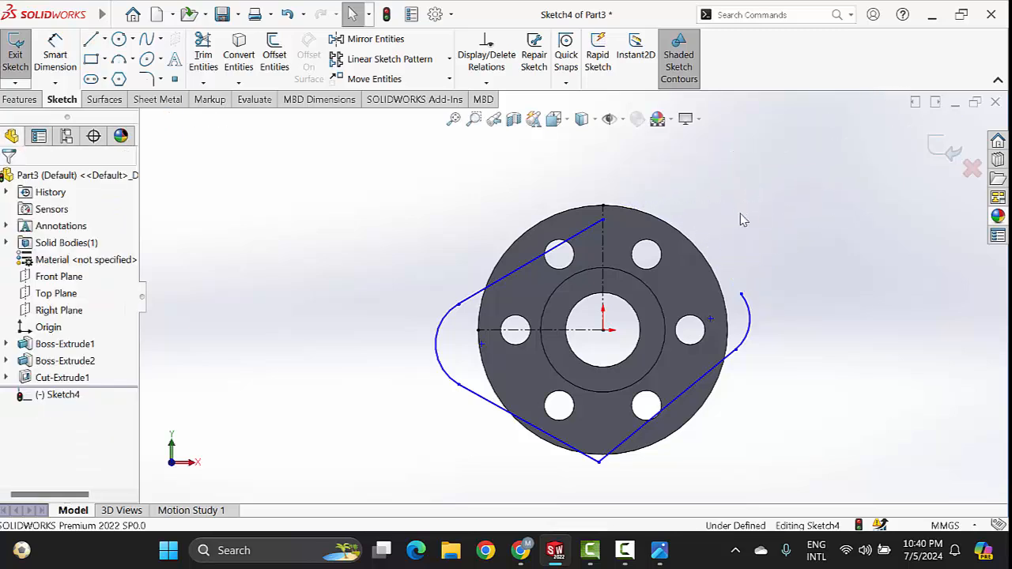
- Close the outline with a line from the right arc's open end to the upper vertex on the vertical centerline
click(91, 41)
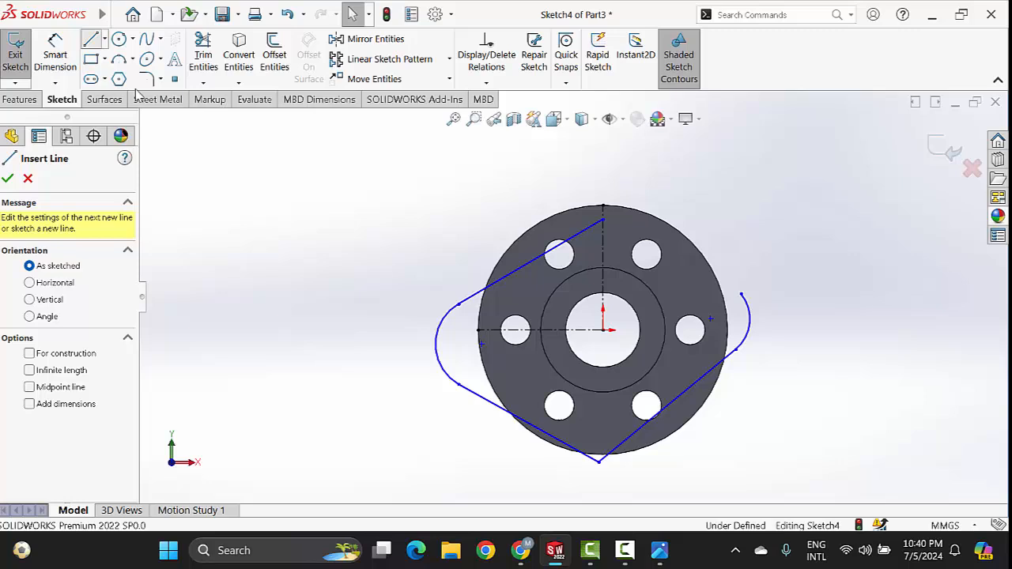
click(740, 295)
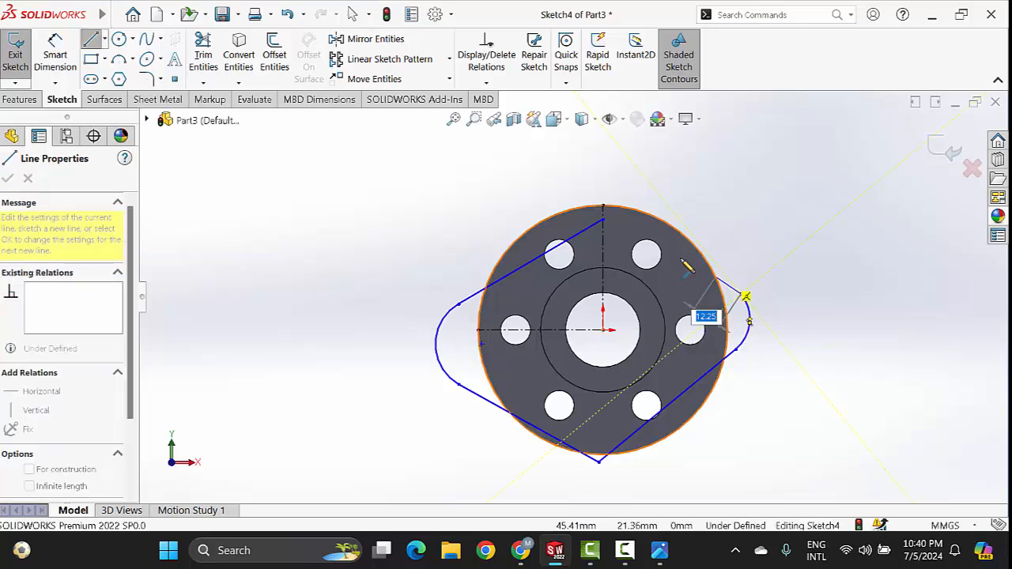
click(603, 220)
right_click(803, 244)
click(830, 257)
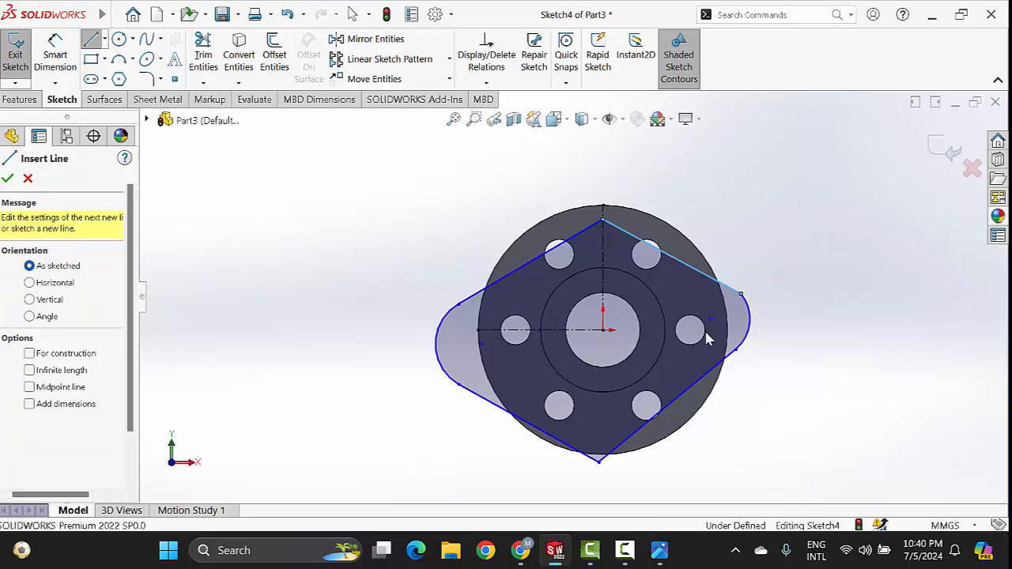
scroll(694, 332, down, 2)
scroll(711, 337, up, 2)
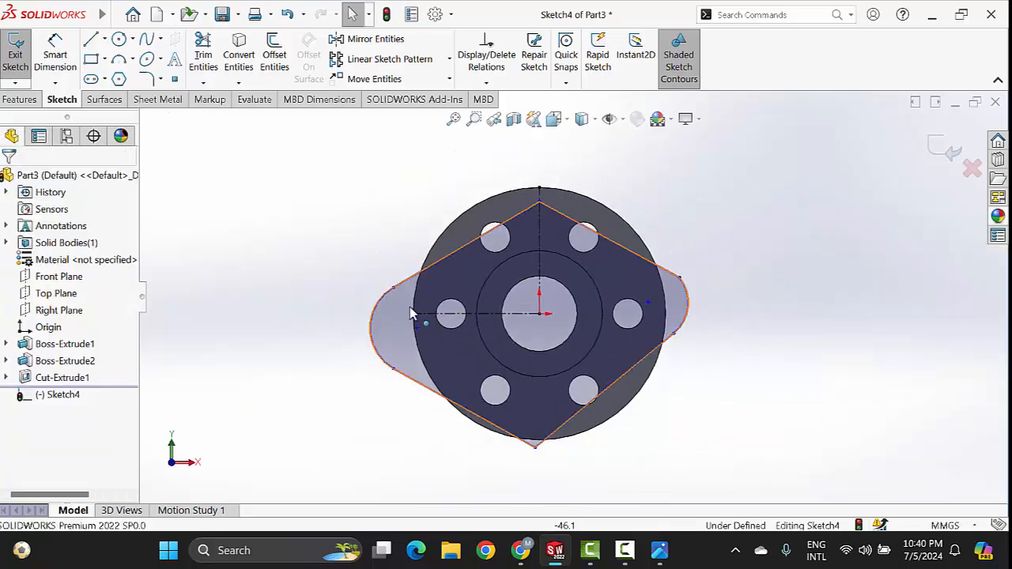
scroll(411, 314, down, 2)
scroll(409, 309, up, 2)
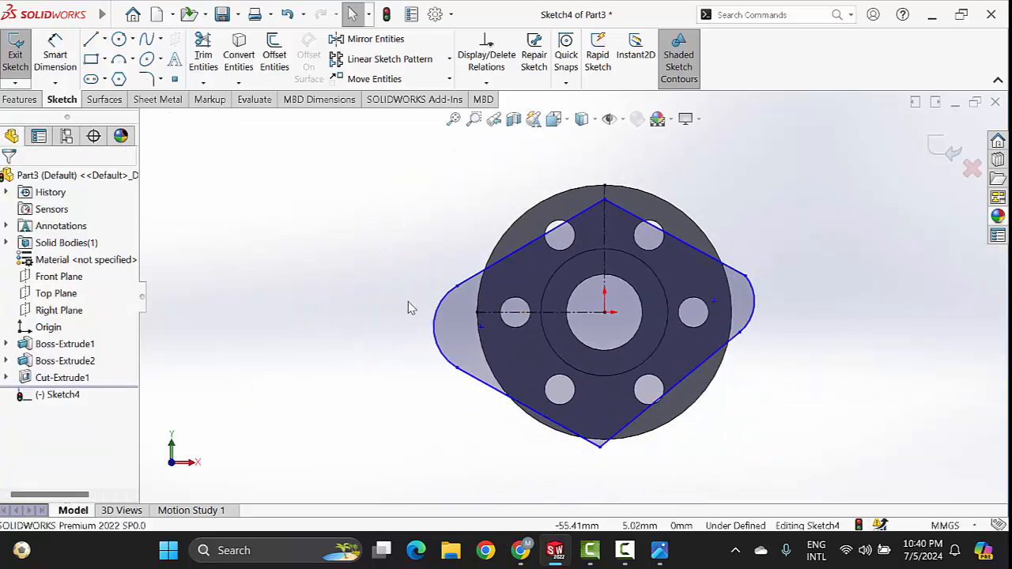
- Add a Horizontal relation between the two end arcs' center points and the origin
click(480, 326)
ctrl+click(606, 316)
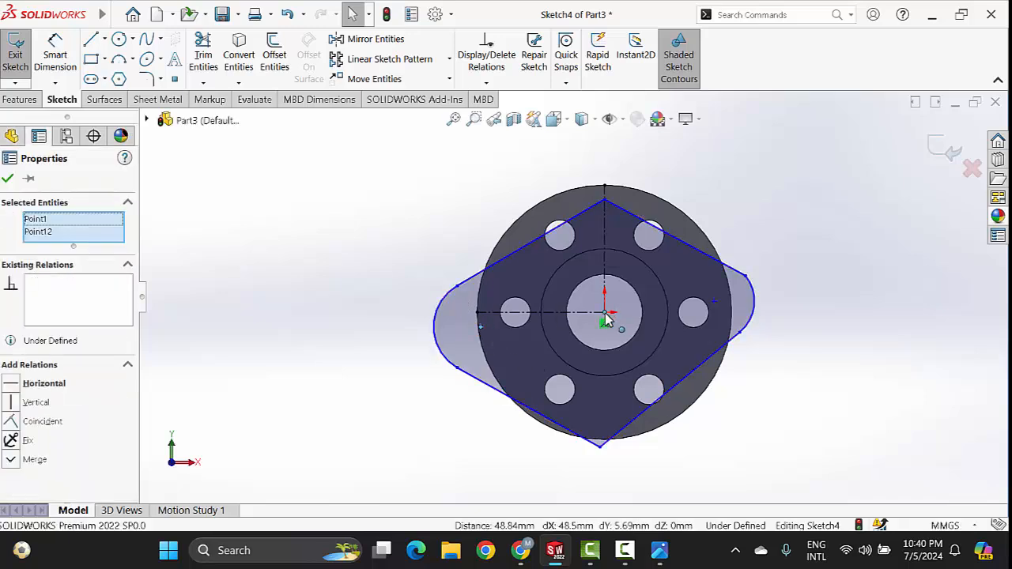
ctrl+click(714, 301)
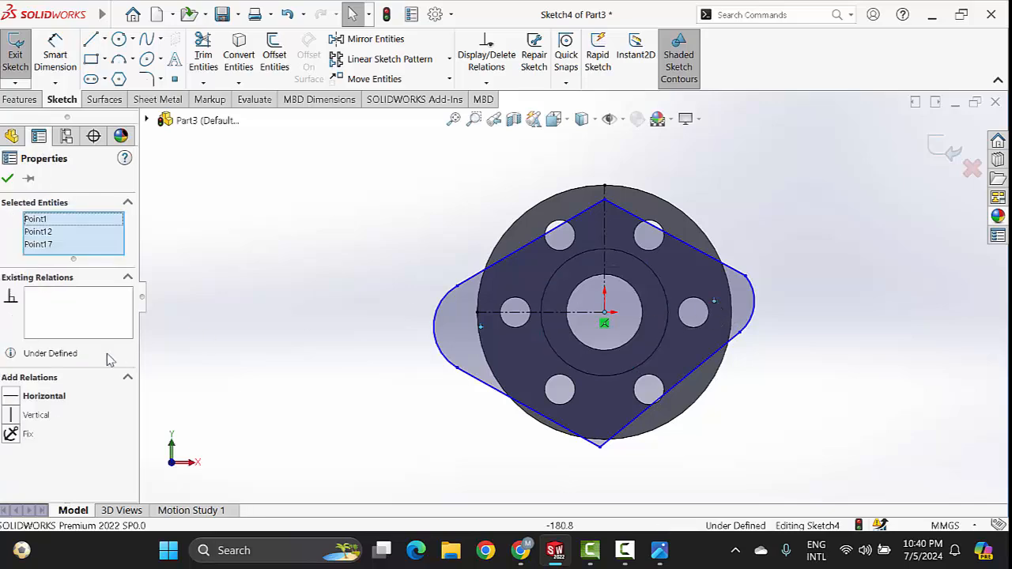
click(17, 399)
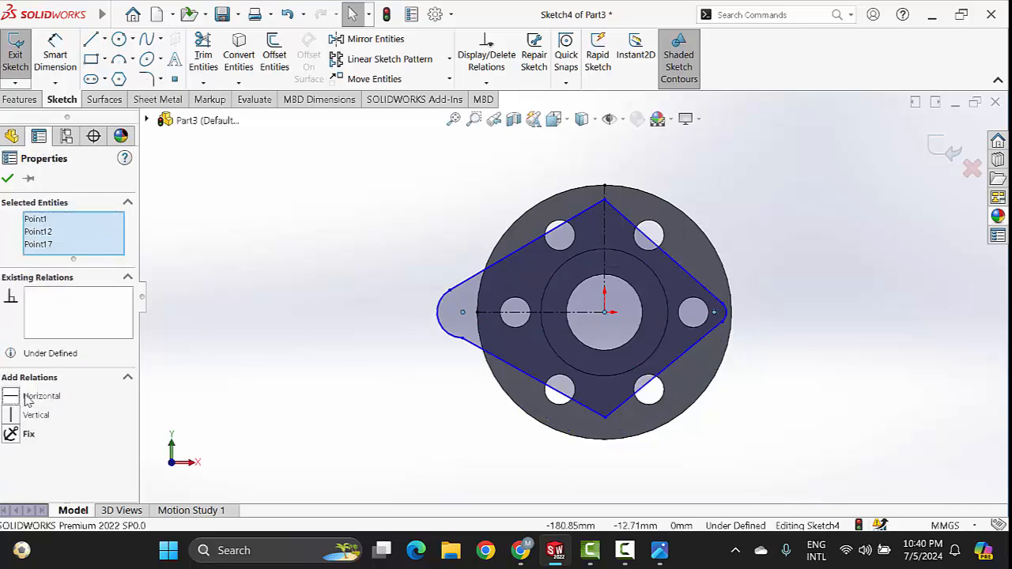
key(Escape)
scroll(727, 332, down, 4)
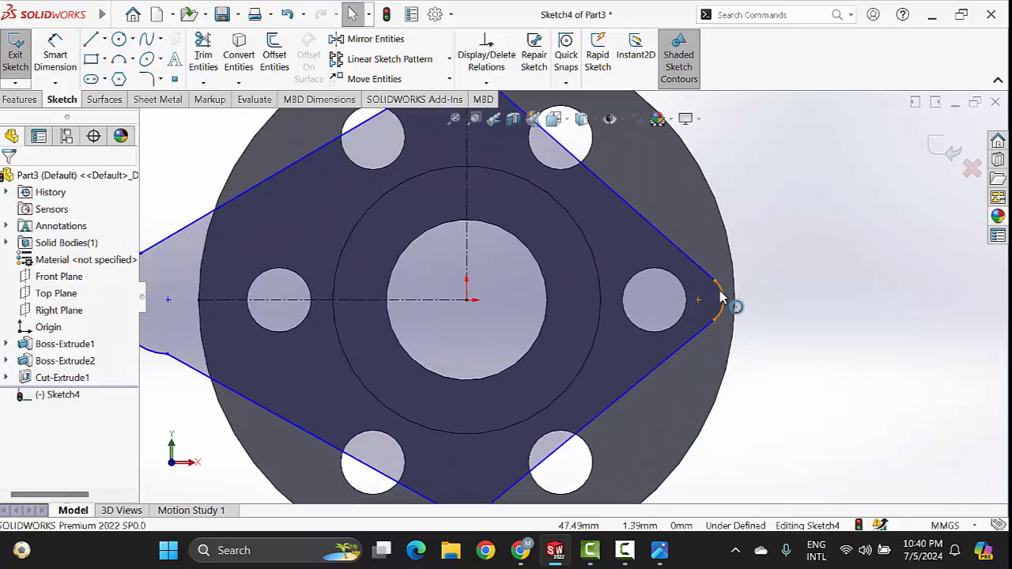
- Move the right end arc's upper endpoint outward past the round flange, to about X 58.3 mm, Y 5.9 mm
drag(716, 284, 781, 274)
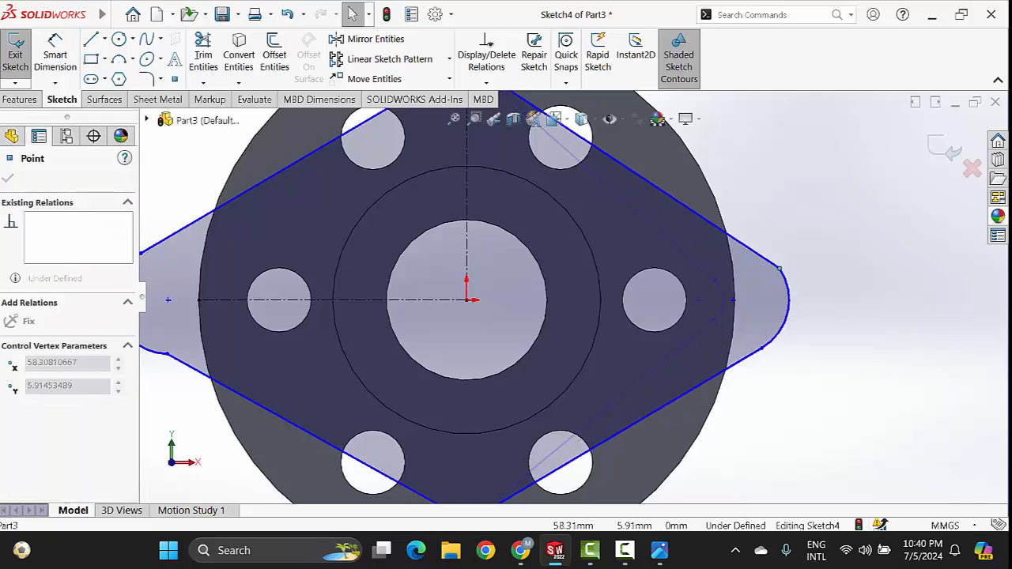
key(Escape)
key(f)
scroll(395, 310, down, 2)
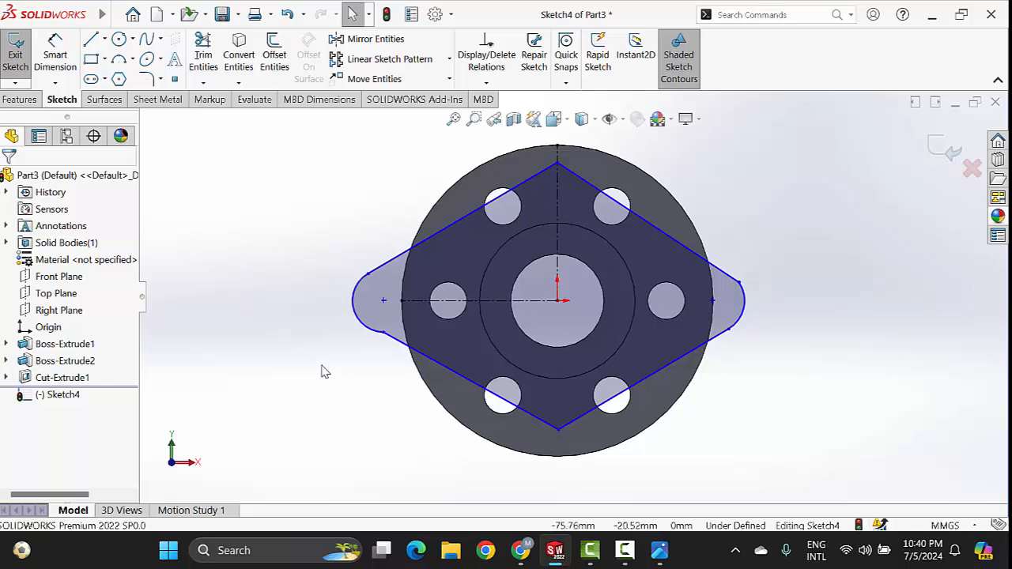
- Make the left end arc tangent to both the upper and lower sloping lines that meet it
click(357, 290)
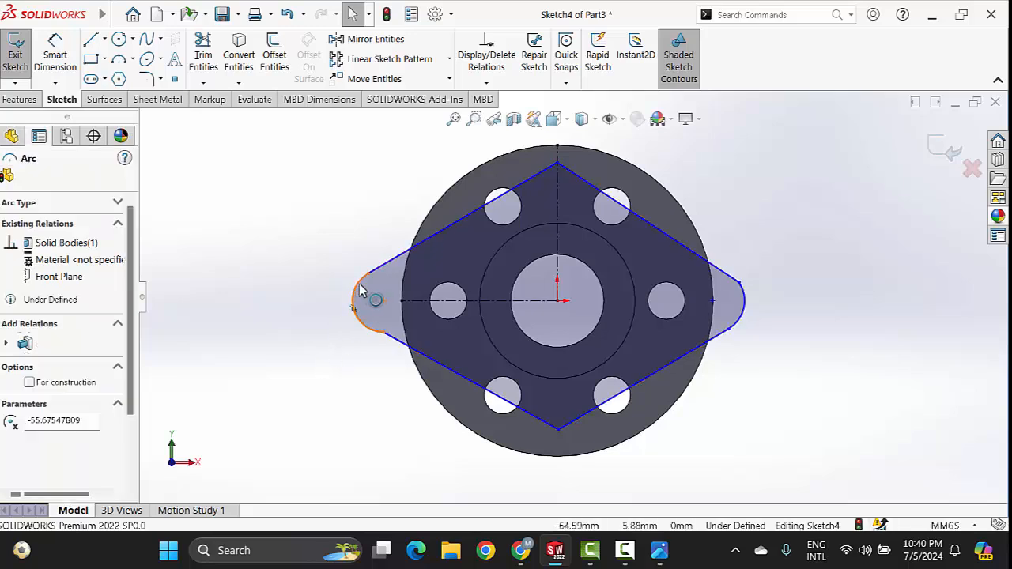
ctrl+click(389, 271)
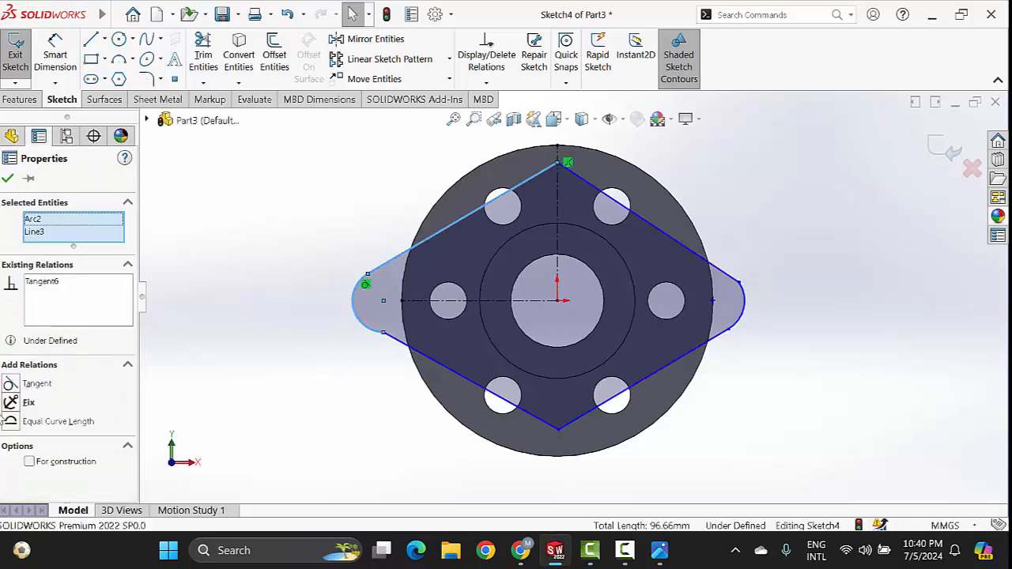
click(16, 385)
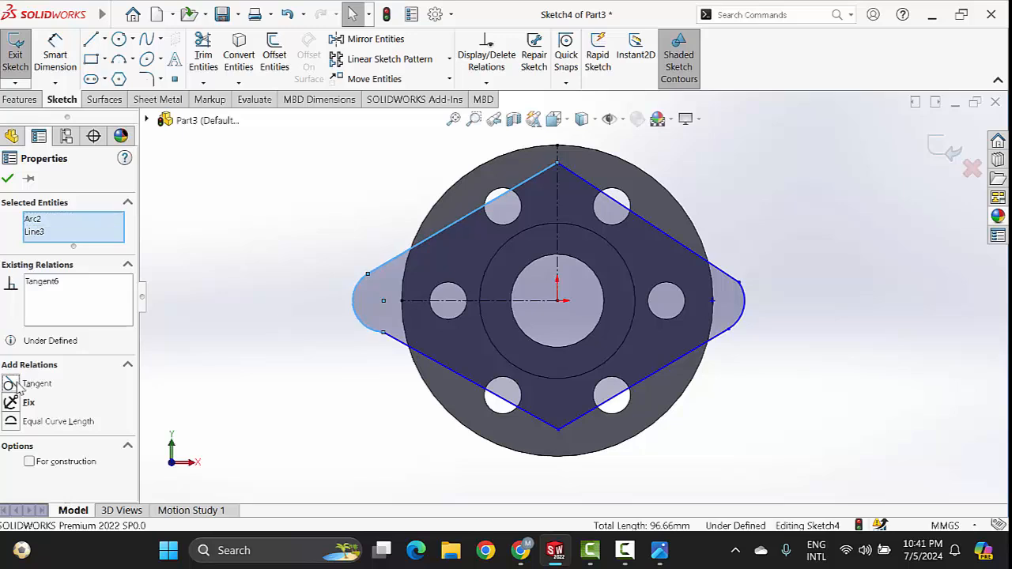
click(207, 354)
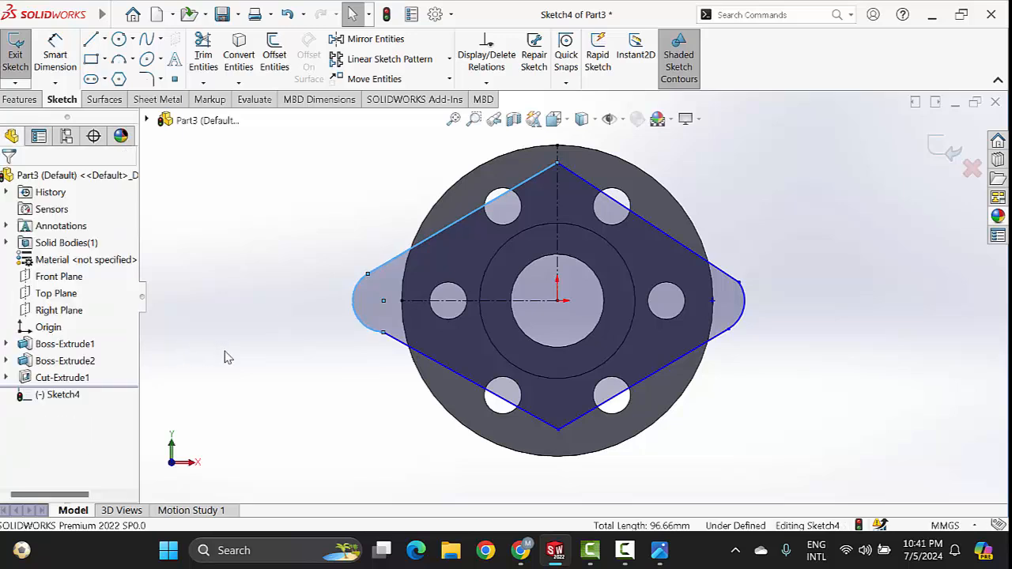
click(402, 349)
ctrl+click(378, 336)
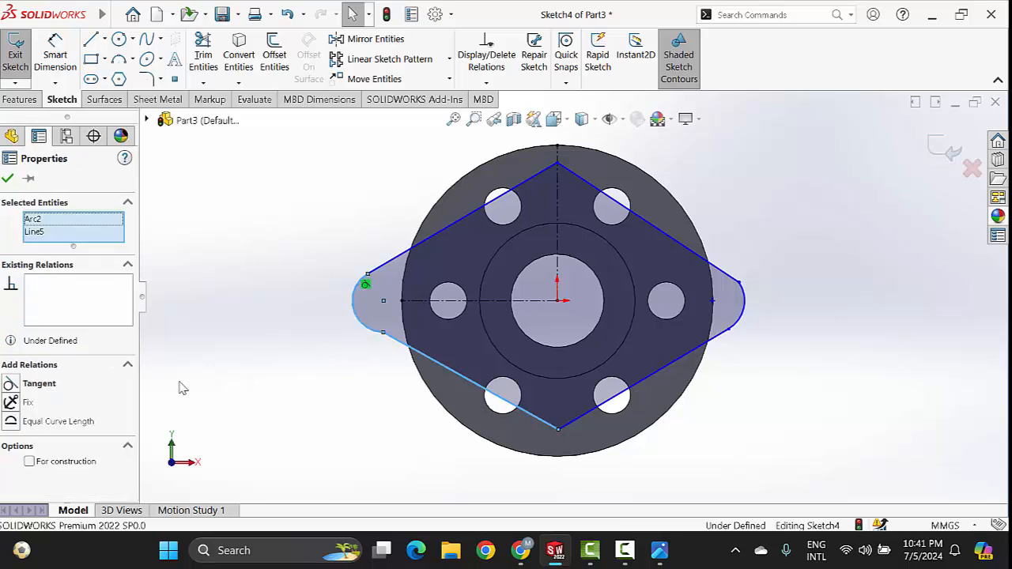
click(16, 385)
click(314, 390)
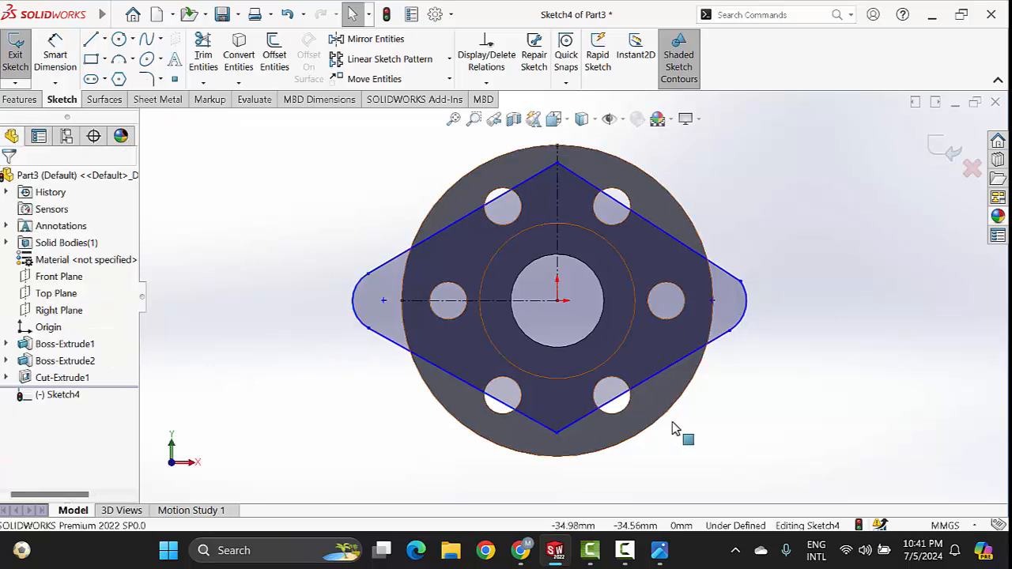
- Make the right end arc tangent to both the lower and upper sloping lines that meet it
click(720, 342)
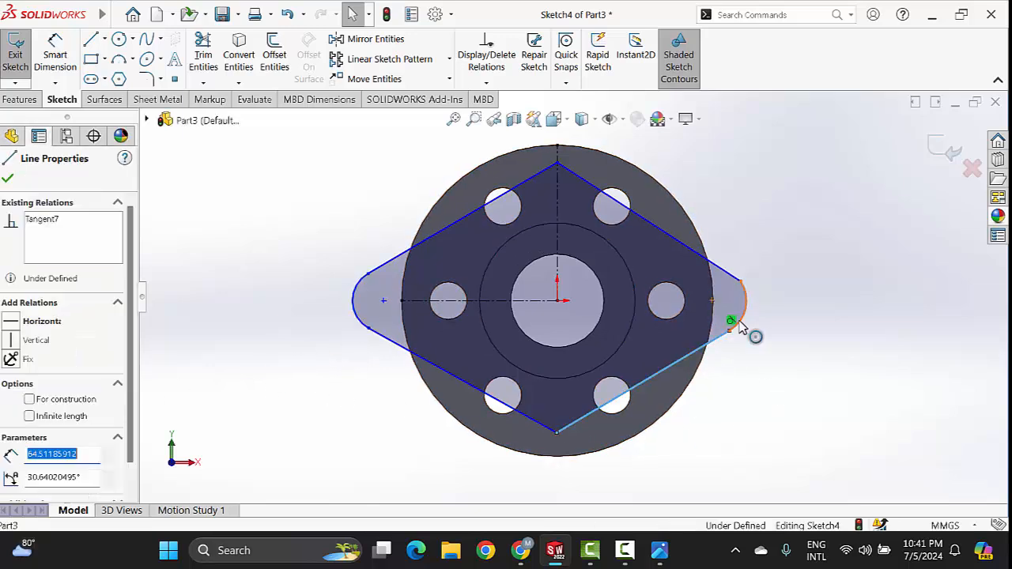
click(733, 325)
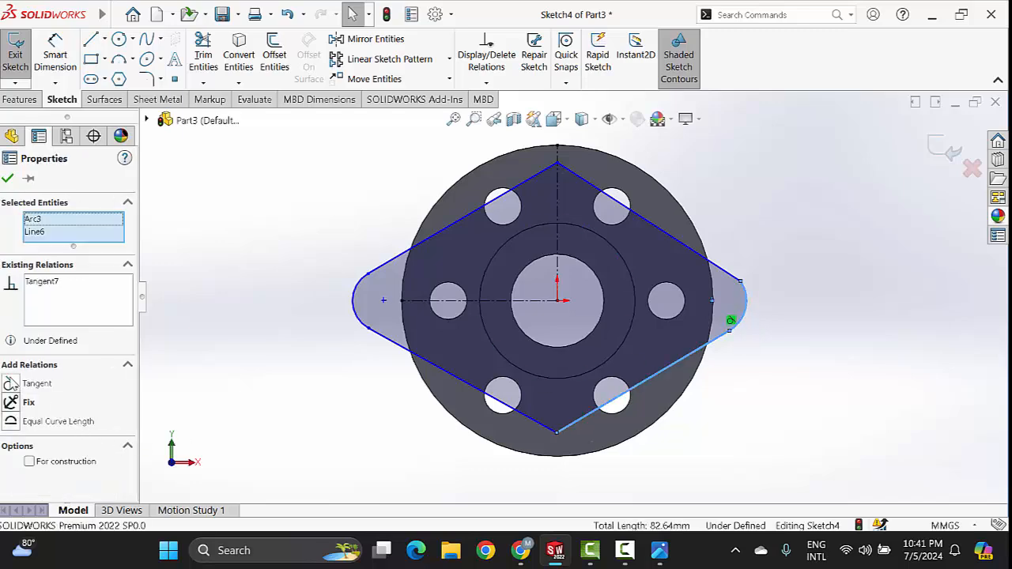
click(253, 446)
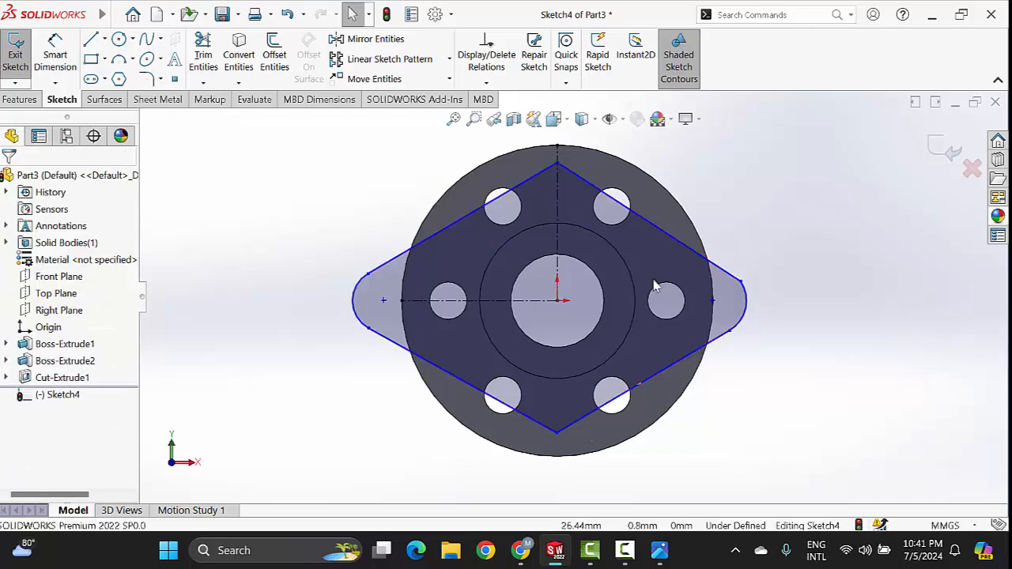
click(720, 272)
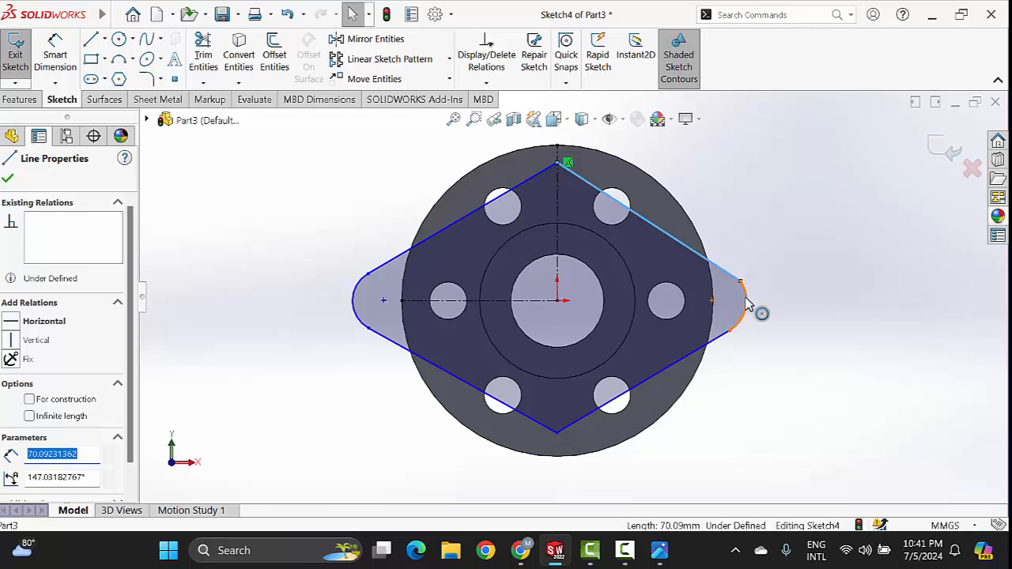
ctrl+click(747, 307)
click(11, 384)
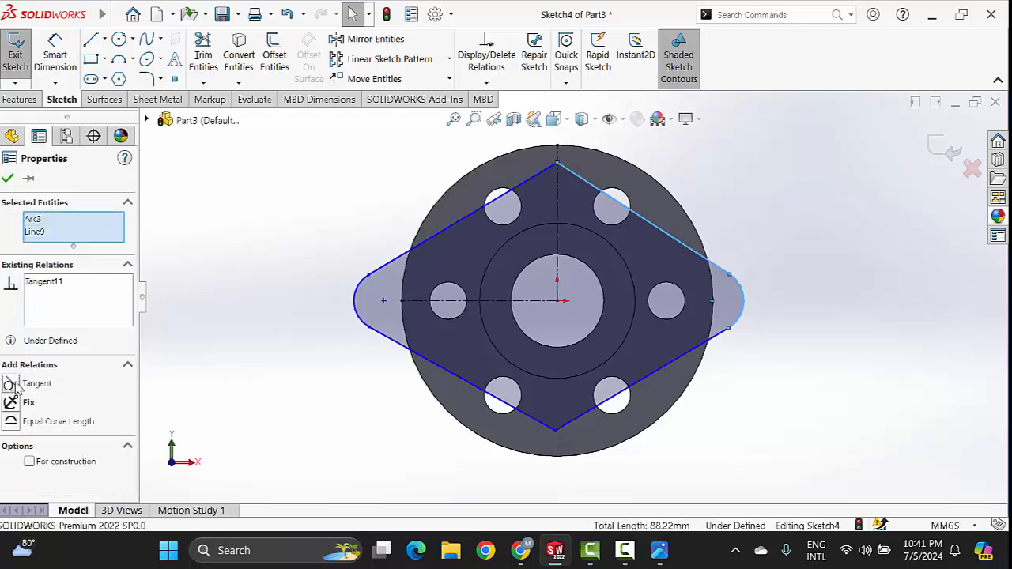
click(868, 354)
scroll(560, 255, down, 3)
scroll(559, 275, up, 2)
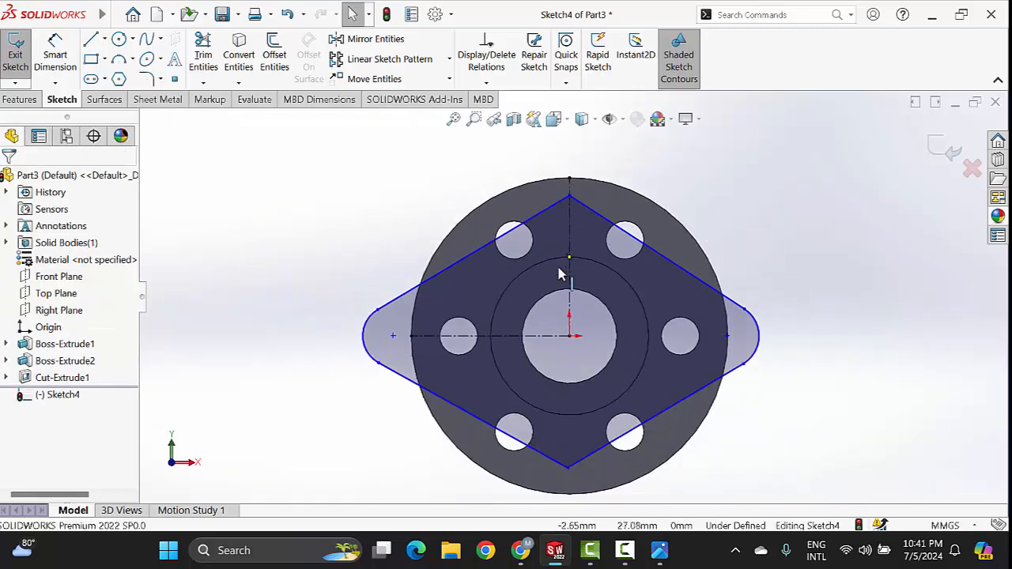
- Consult the reference drawing and sketch a small hole circle centered on each of the two end arcs' center points
click(662, 552)
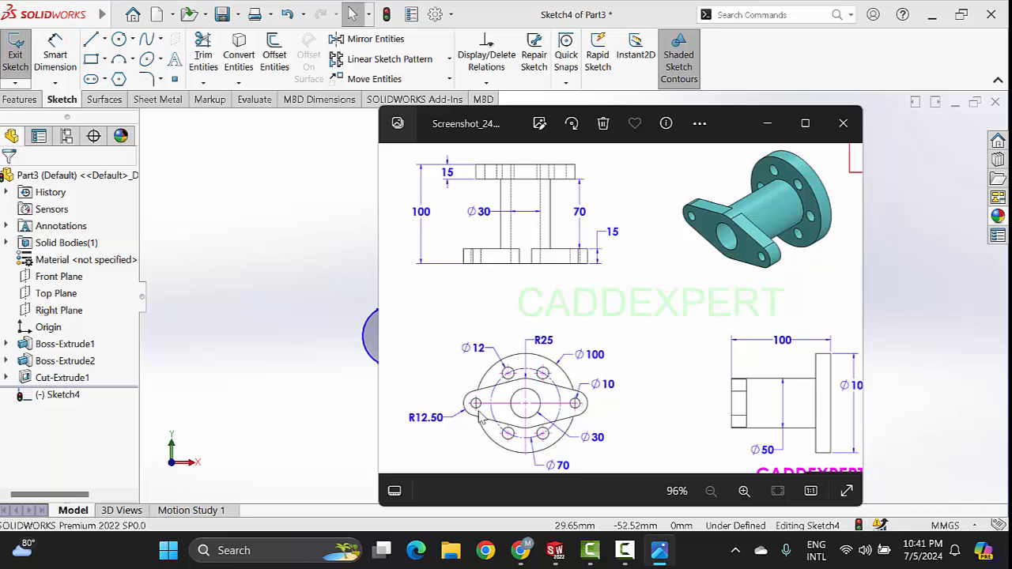
click(767, 123)
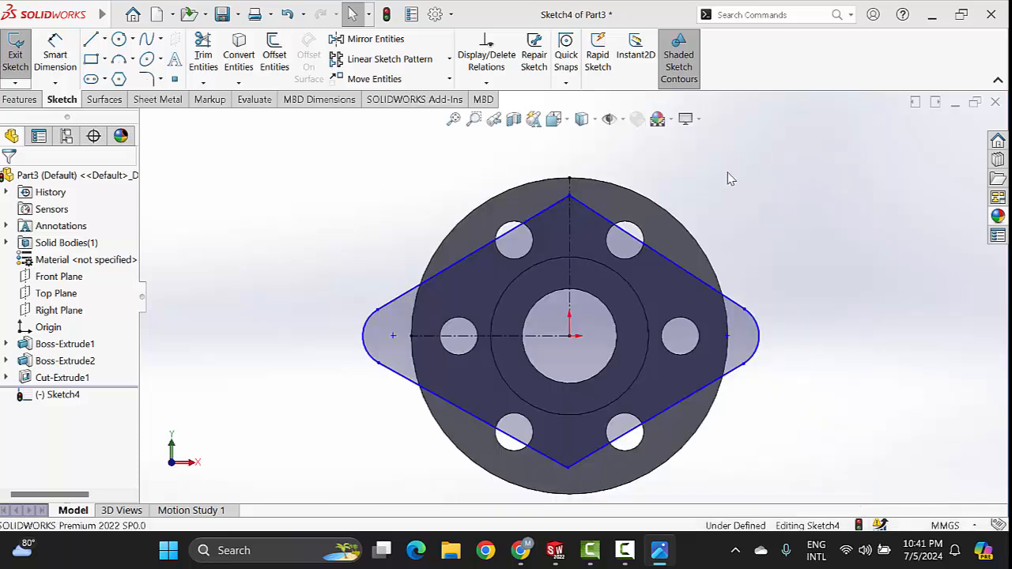
scroll(415, 343, down, 2)
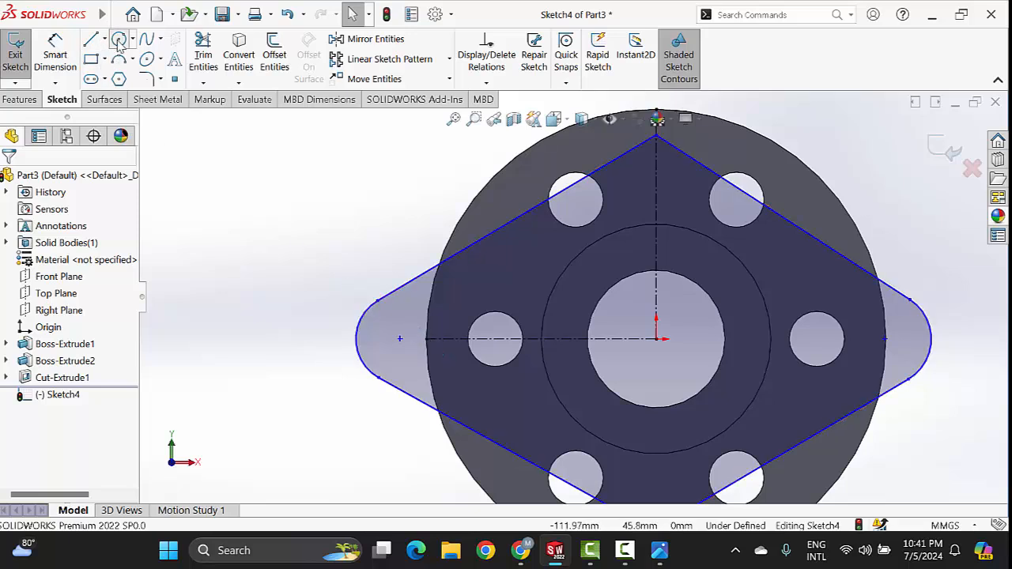
click(119, 41)
click(399, 338)
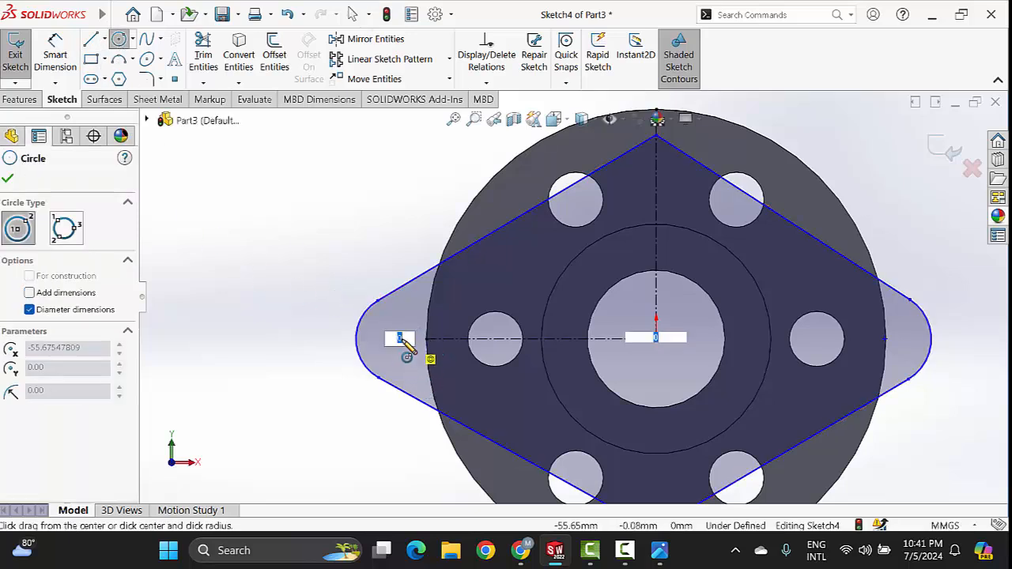
click(418, 357)
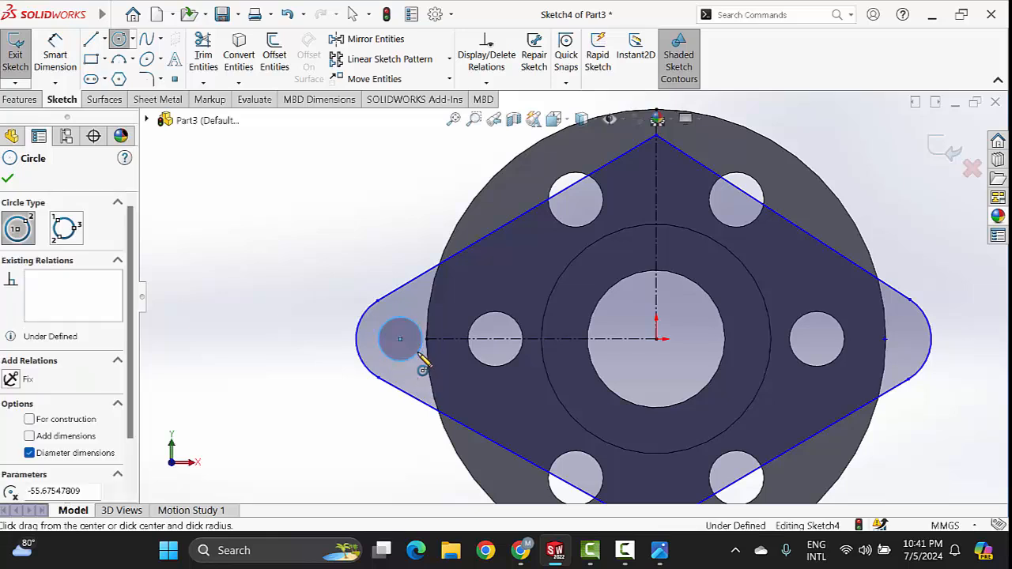
click(884, 339)
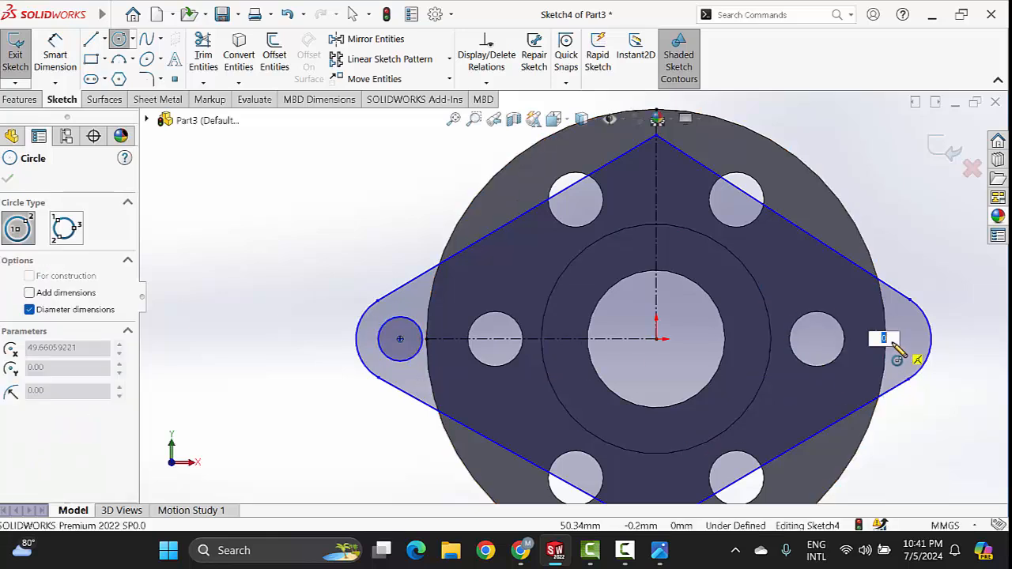
click(909, 363)
key(Escape)
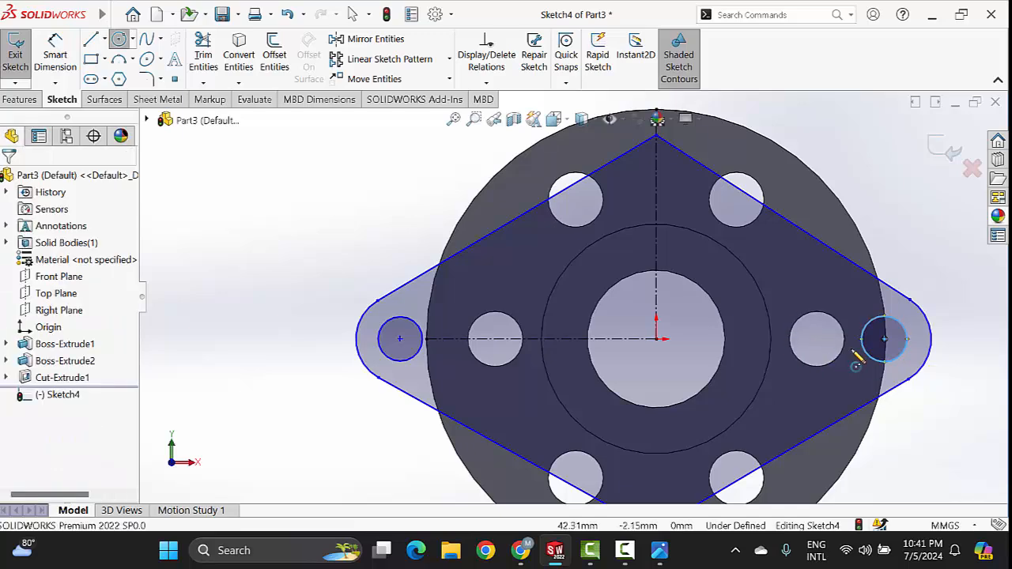
scroll(880, 358, up, 4)
scroll(498, 353, down, 4)
scroll(495, 335, up, 3)
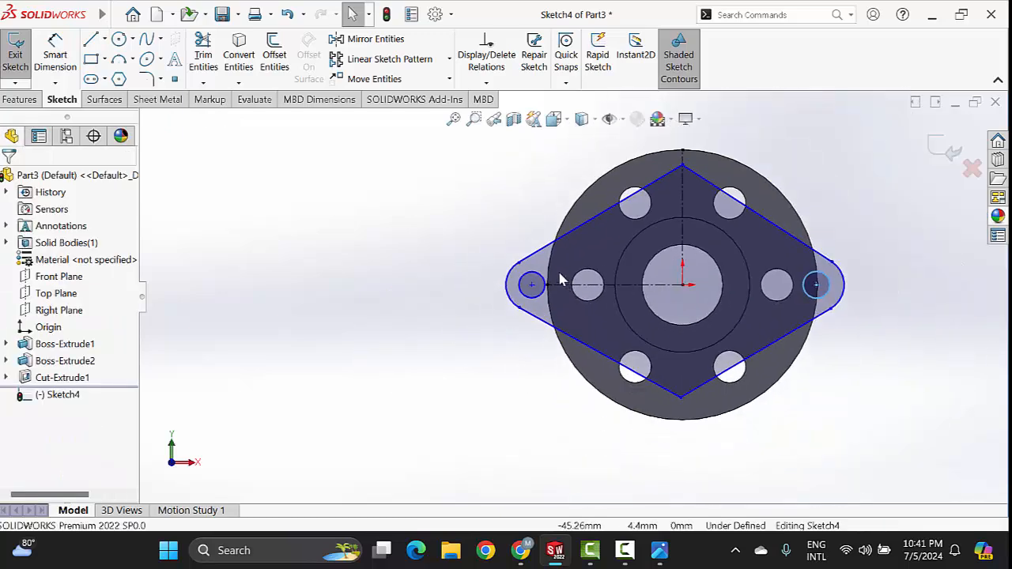
scroll(558, 277, down, 3)
scroll(550, 305, down, 2)
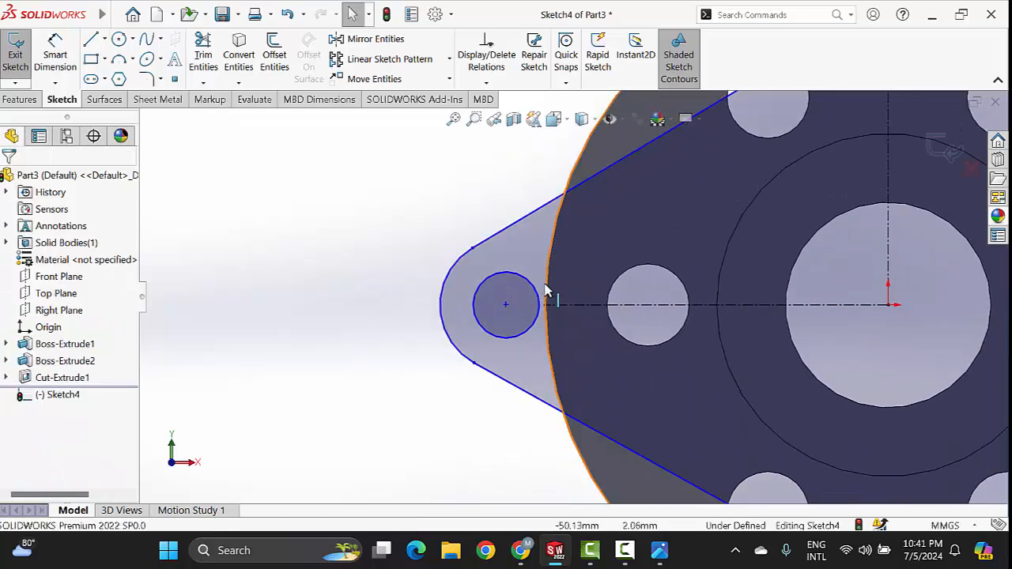
scroll(551, 291, up, 2)
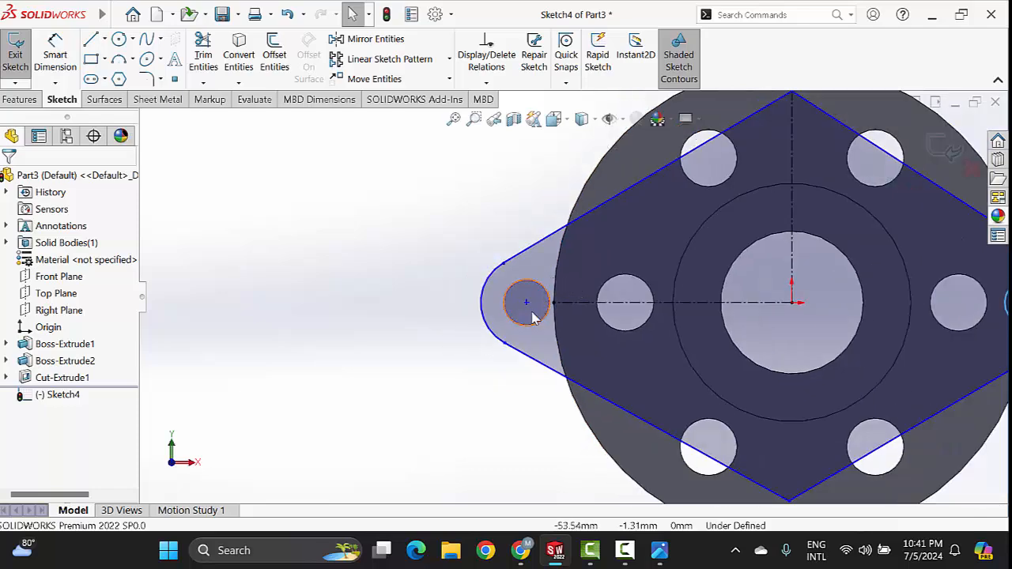
click(527, 303)
ctrl+click(556, 283)
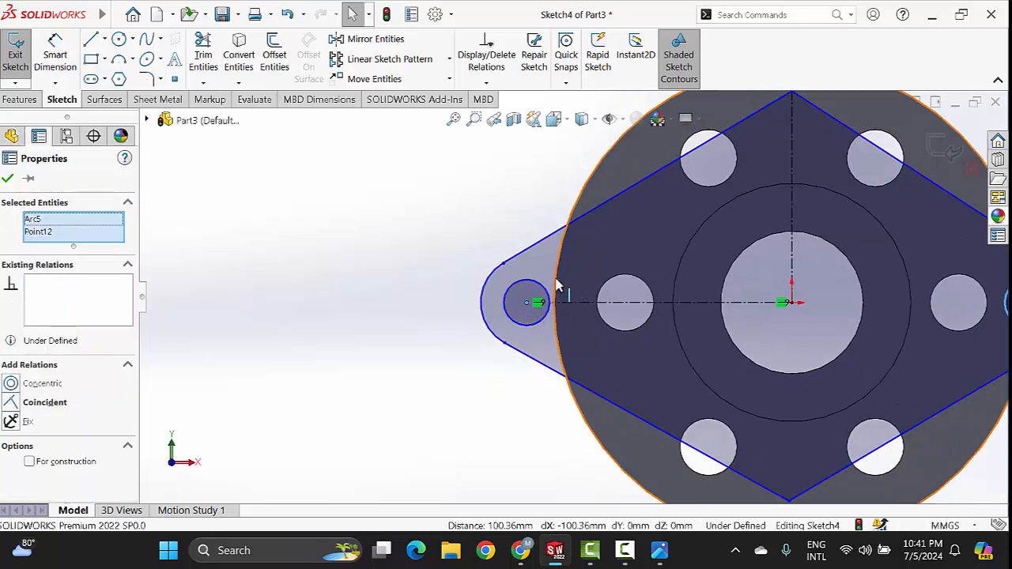
ctrl+click(557, 283)
ctrl+click(557, 285)
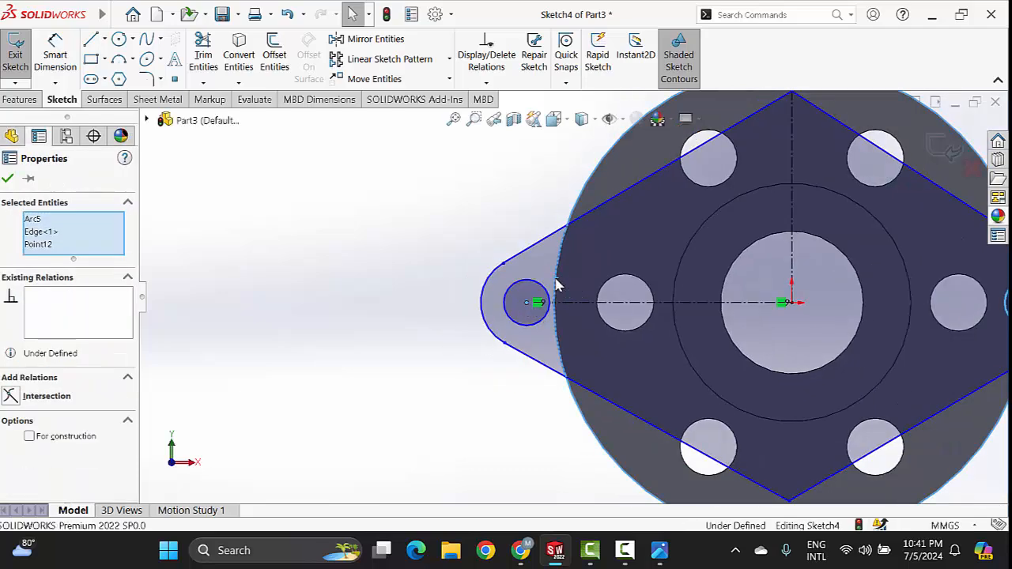
click(303, 375)
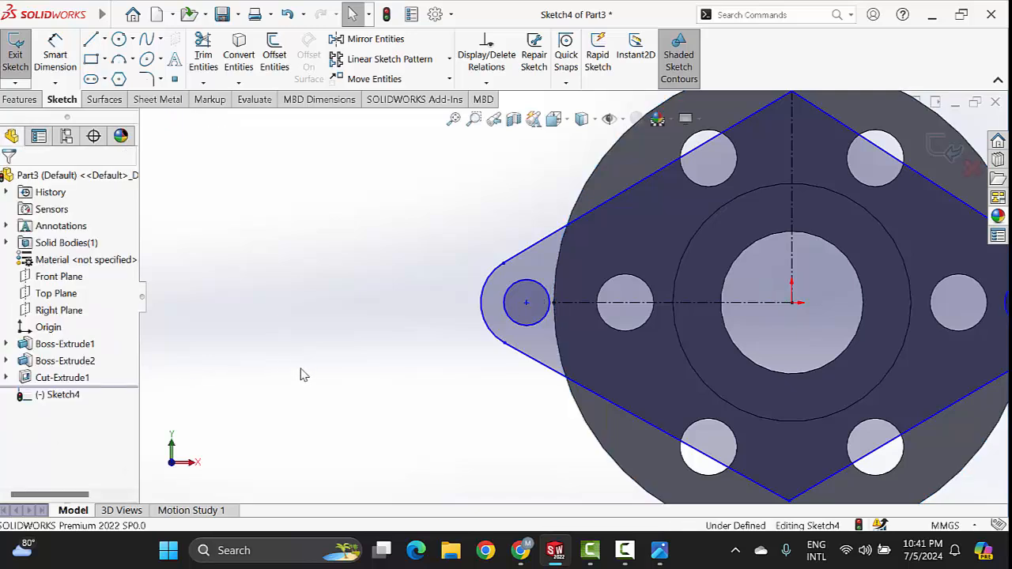
- Add a Coincident relation between the left hole circle's center point and the round flange's outer edge
click(526, 303)
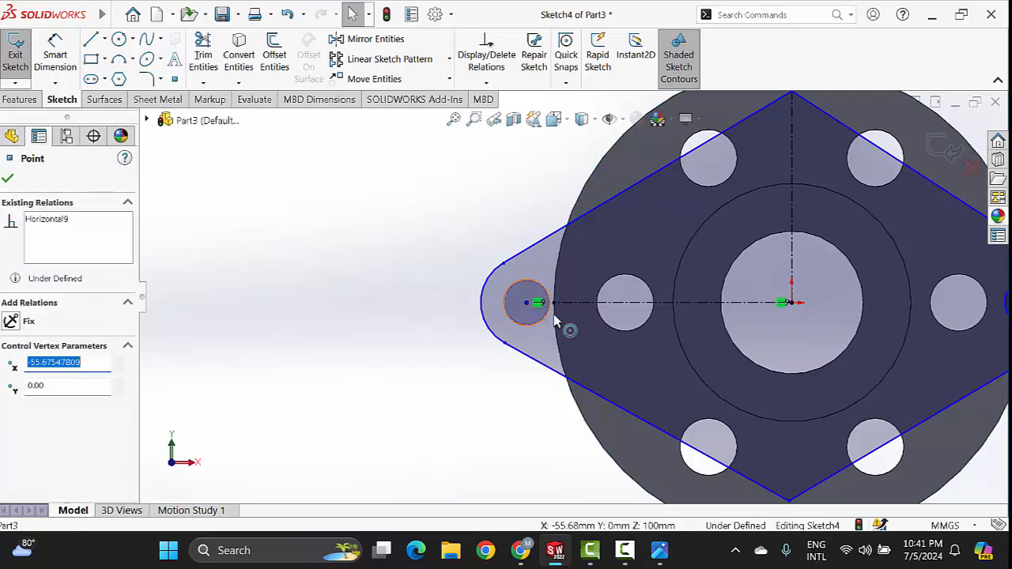
ctrl+click(555, 320)
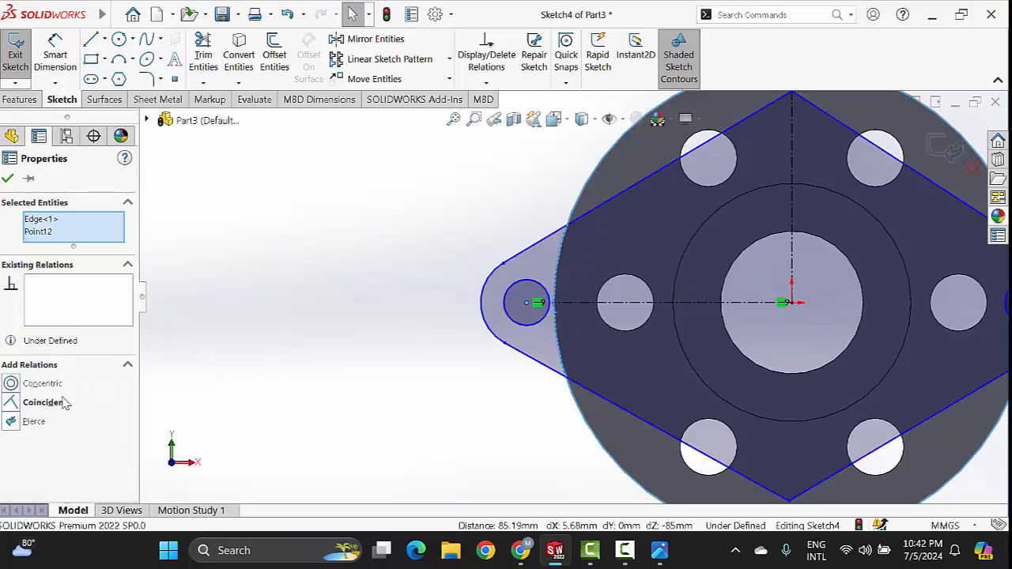
click(18, 405)
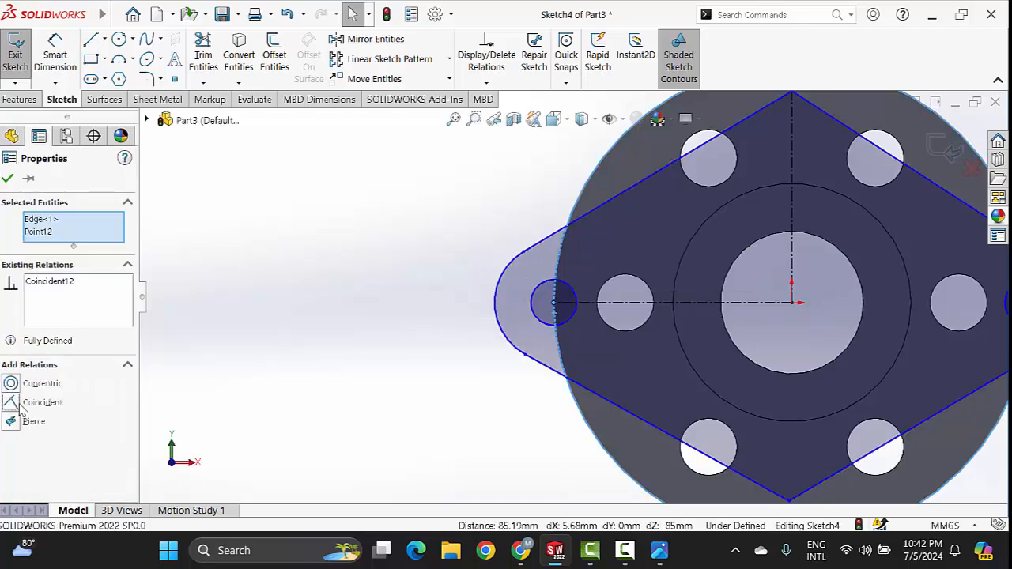
click(329, 370)
- Add a Coincident relation between the right hole circle's center point and the round flange's outer edge
scroll(747, 356, up, 4)
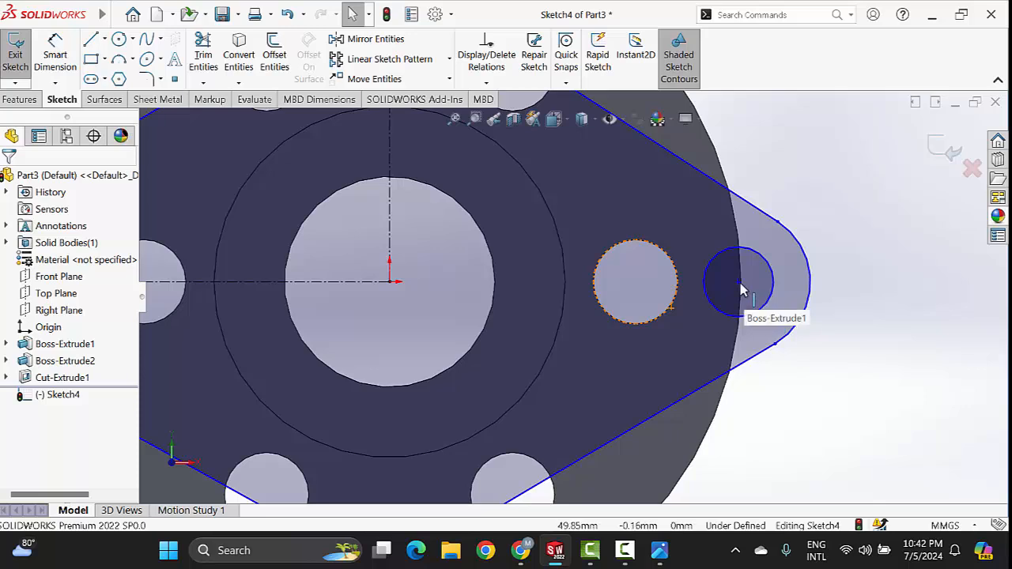
scroll(727, 291, down, 2)
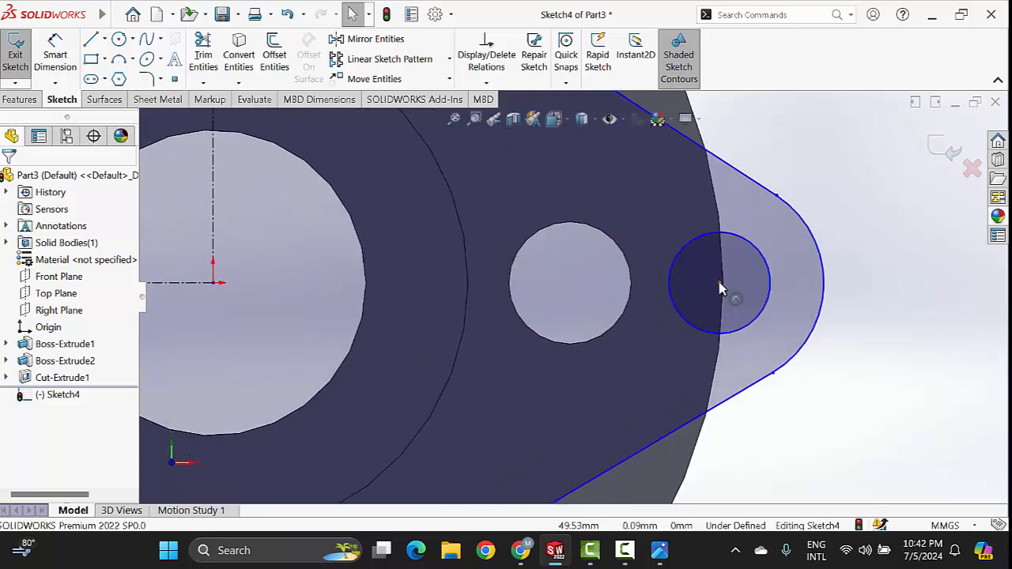
click(720, 285)
ctrl+click(720, 293)
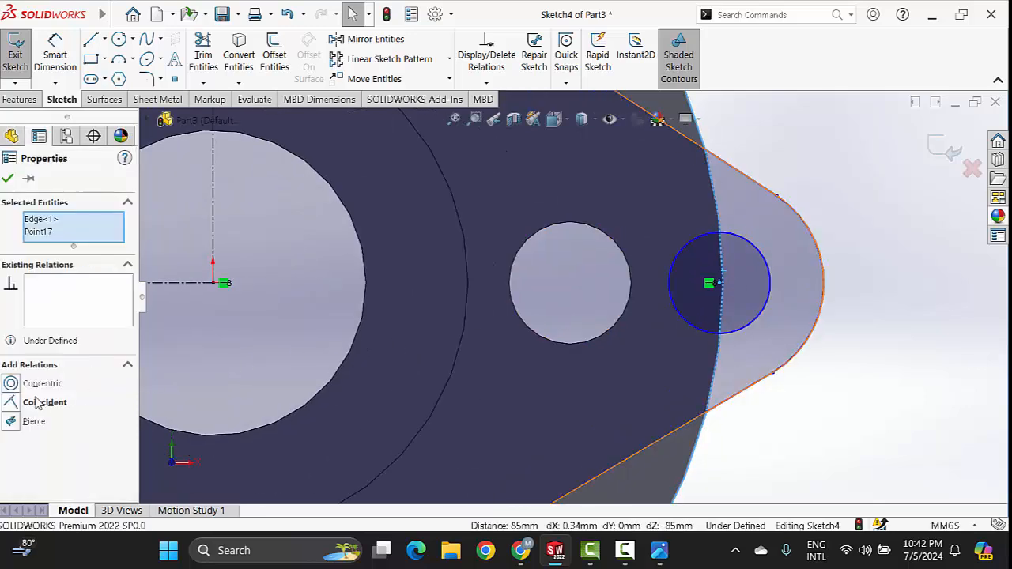
click(10, 404)
scroll(522, 348, up, 5)
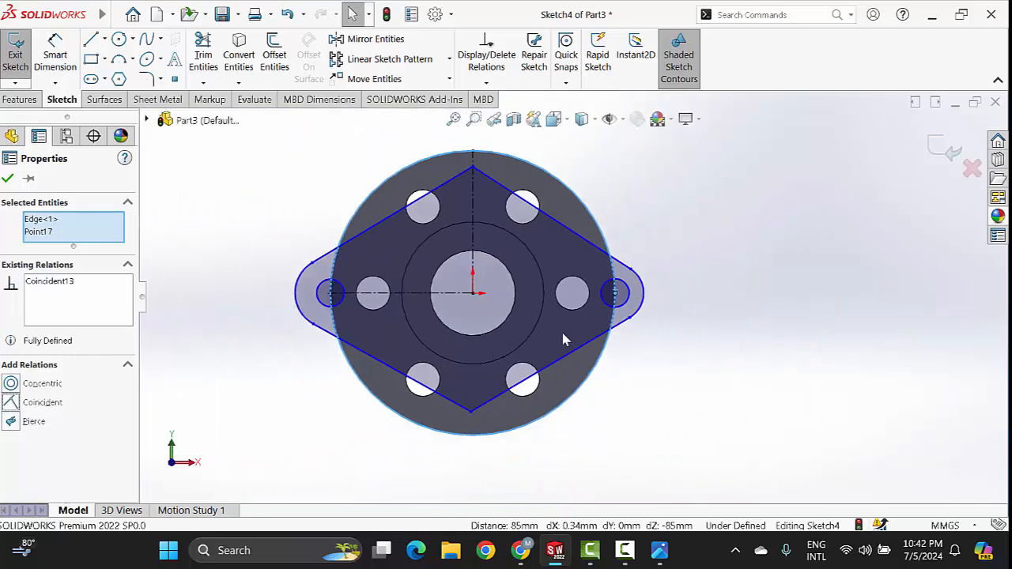
click(673, 388)
scroll(473, 266, down, 3)
scroll(490, 262, up, 3)
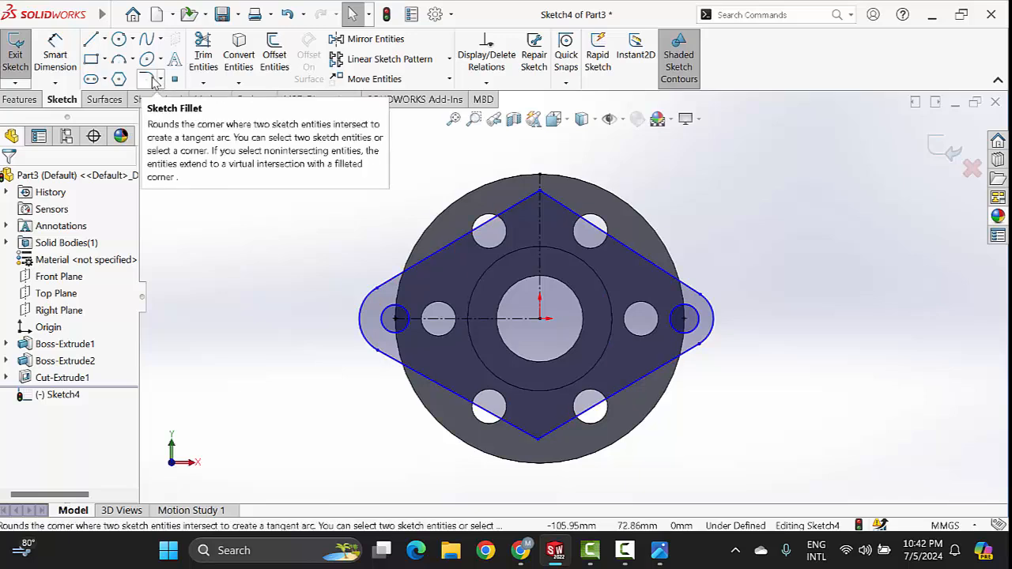
- Consult the reference drawing and fillet the upper and lower corners of the flange profile with a 25 mm radius
click(153, 80)
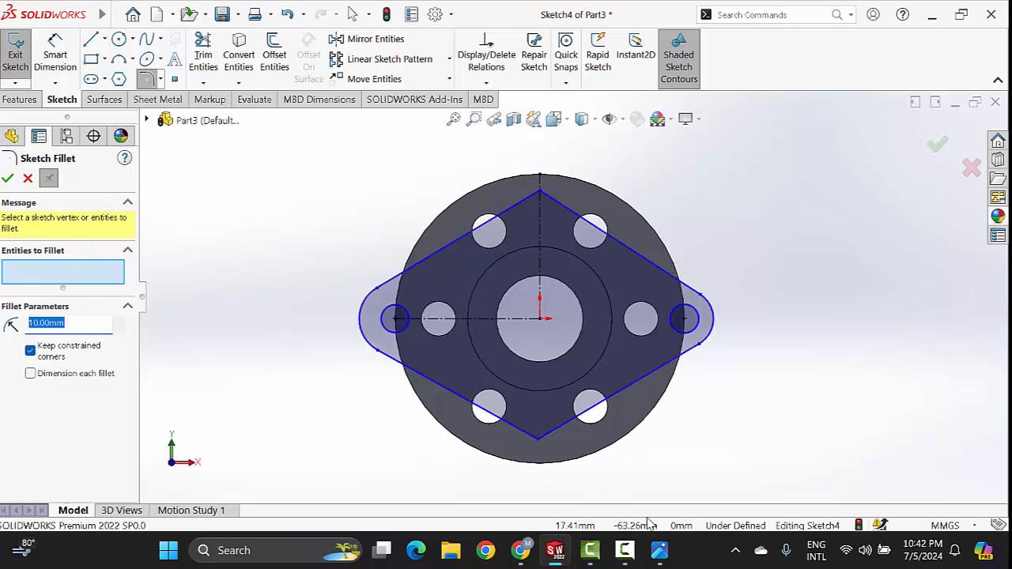
click(661, 552)
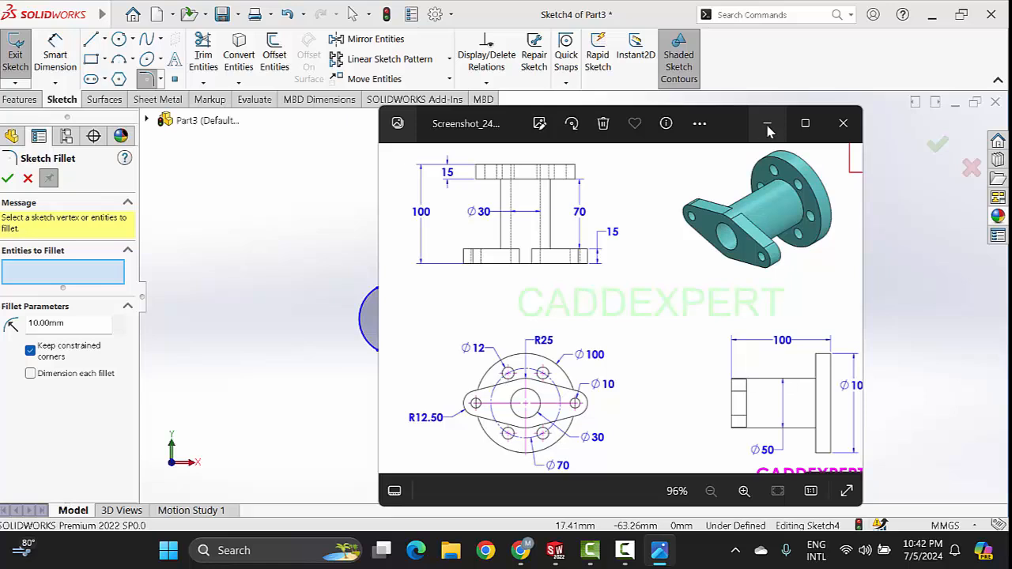
click(82, 322)
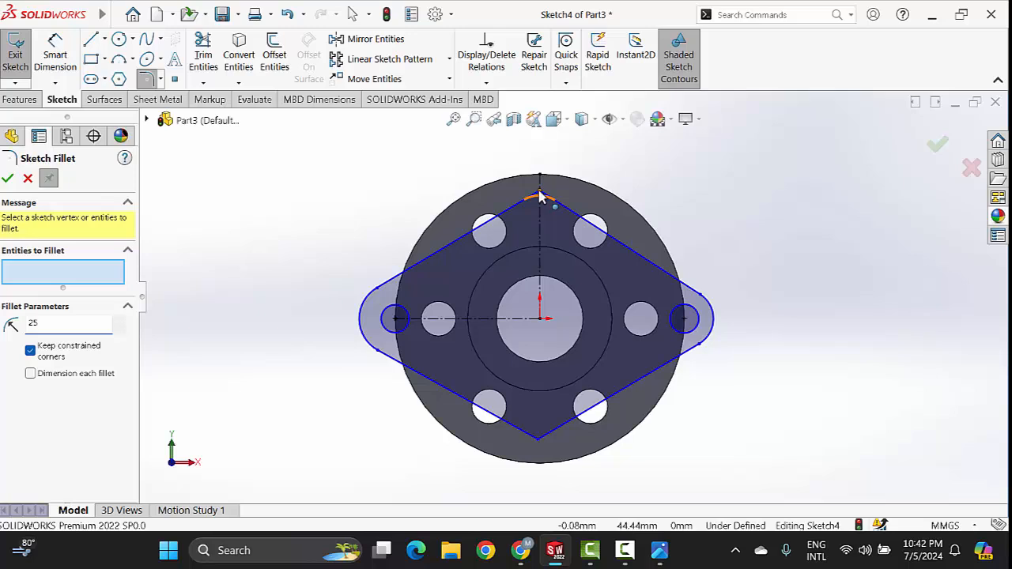
click(540, 196)
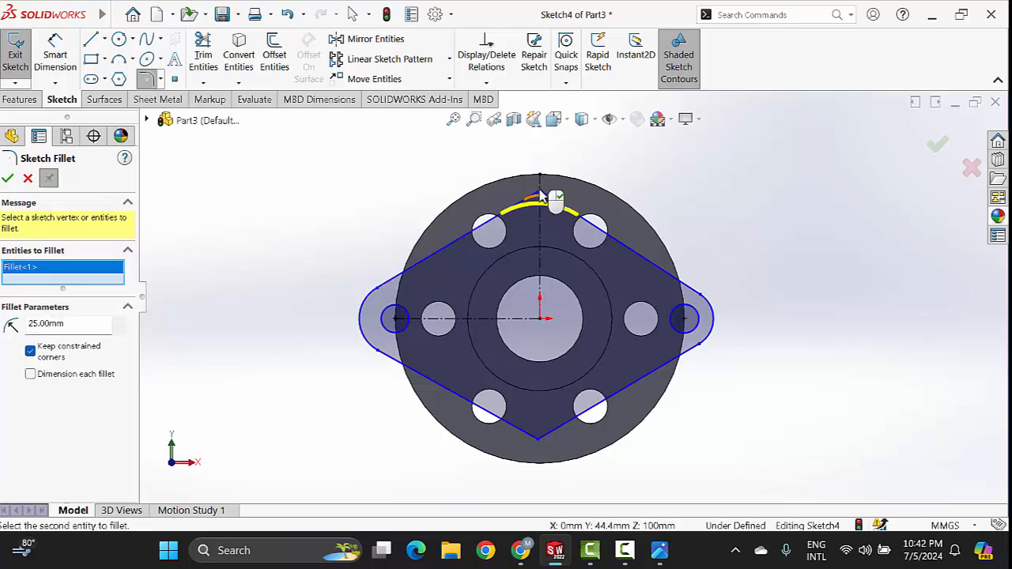
click(540, 443)
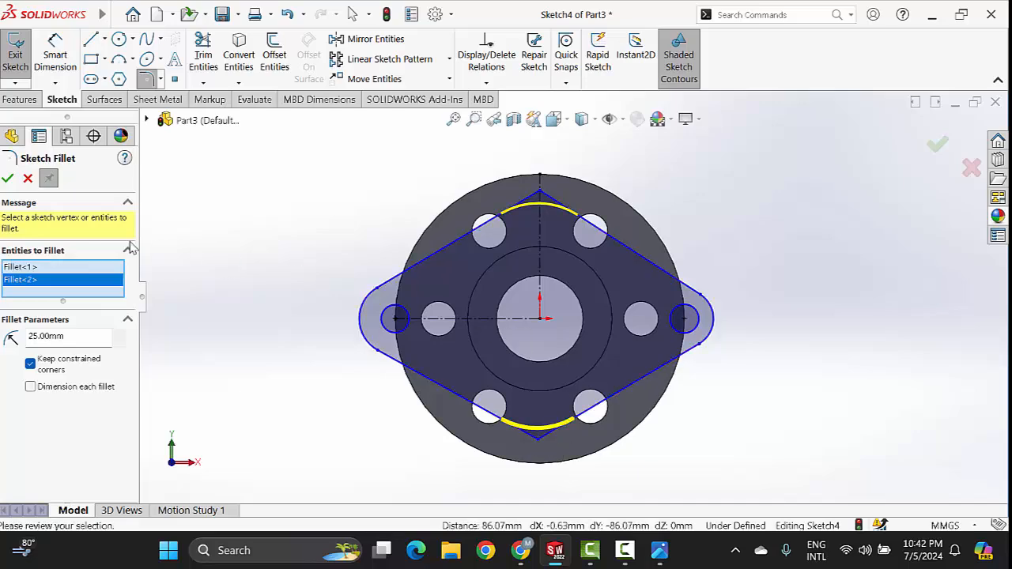
click(8, 179)
click(8, 179)
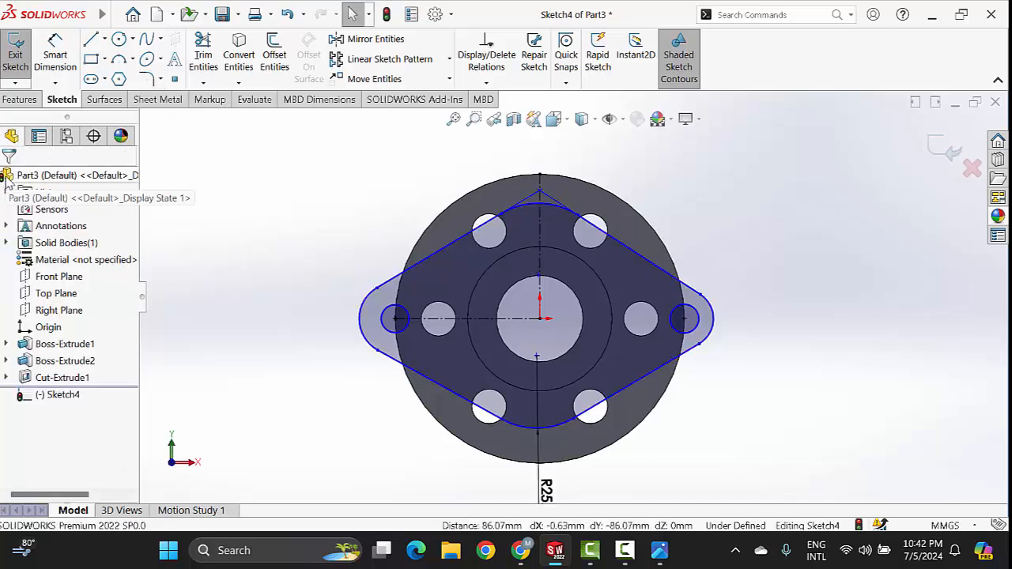
- Add a Coincident relation between the upper fillet arc's center point and the origin
scroll(529, 389, down, 2)
scroll(542, 396, up, 3)
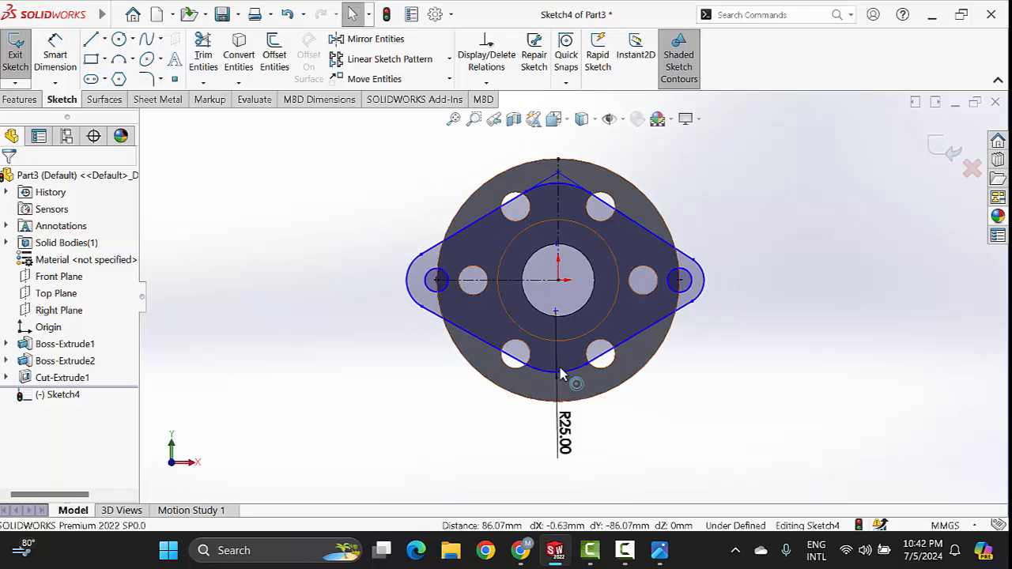
scroll(580, 307, down, 2)
scroll(580, 307, up, 1)
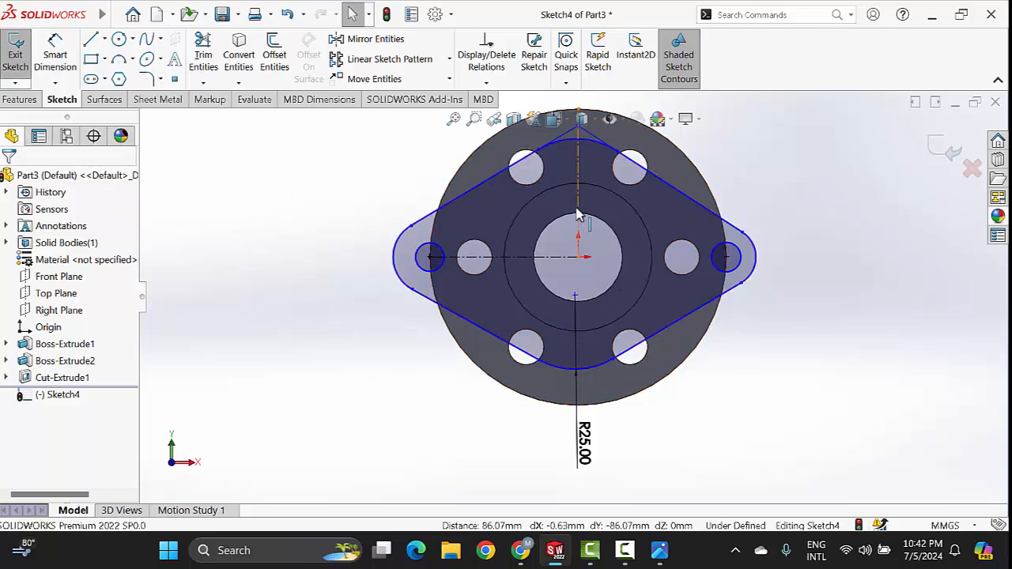
scroll(580, 265, up, 2)
scroll(585, 261, down, 1)
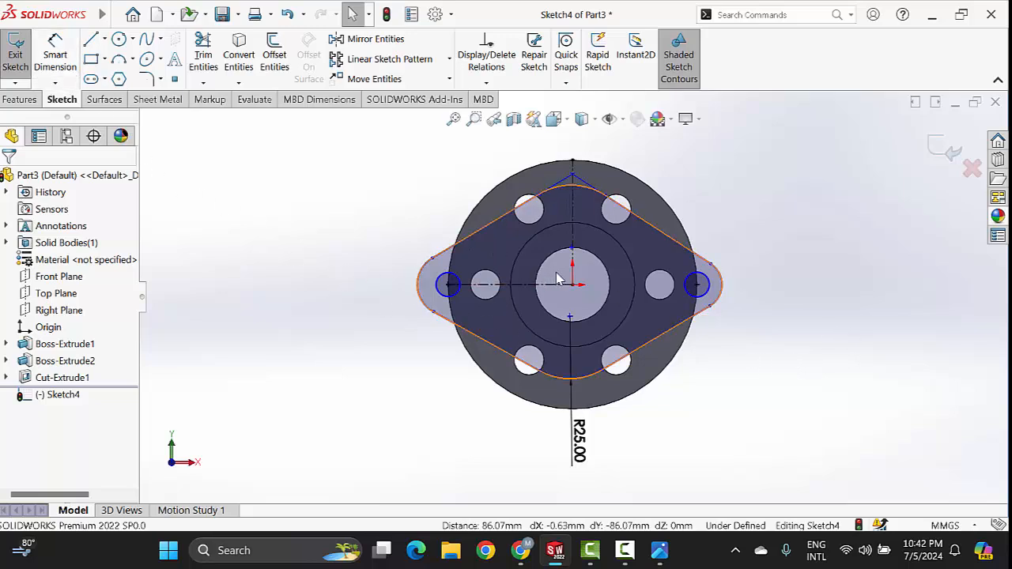
click(572, 251)
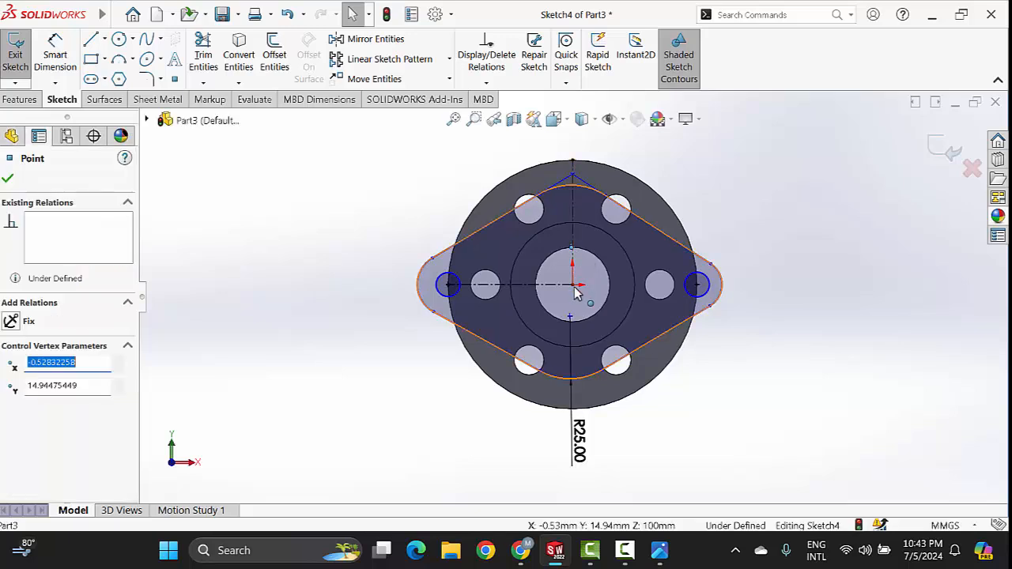
click(830, 215)
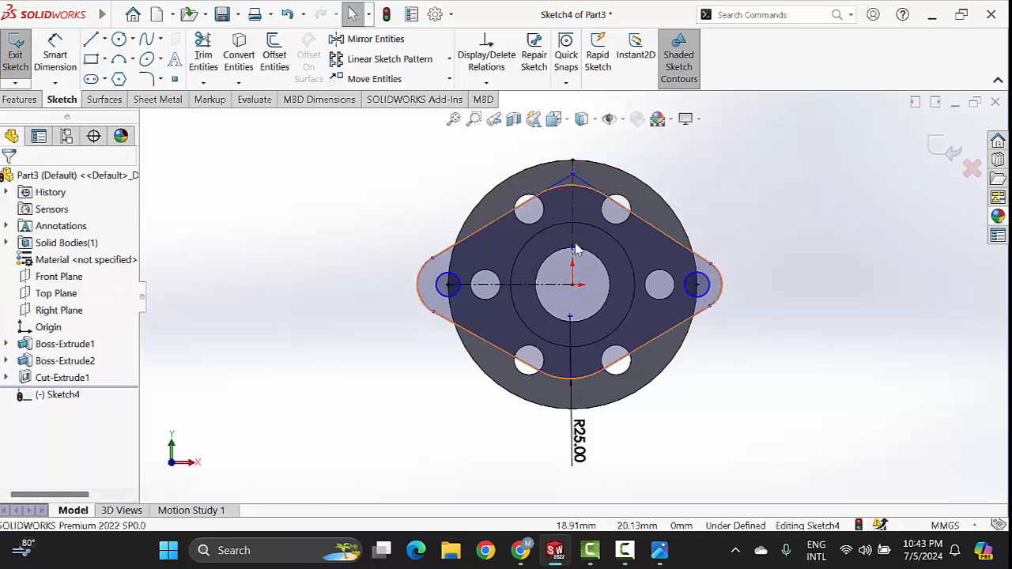
click(573, 252)
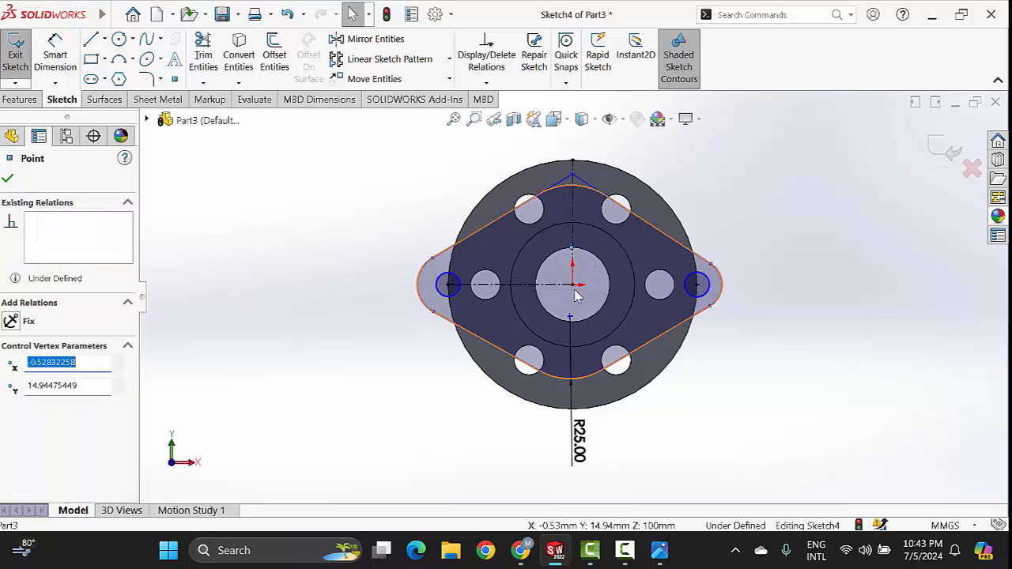
ctrl+click(574, 287)
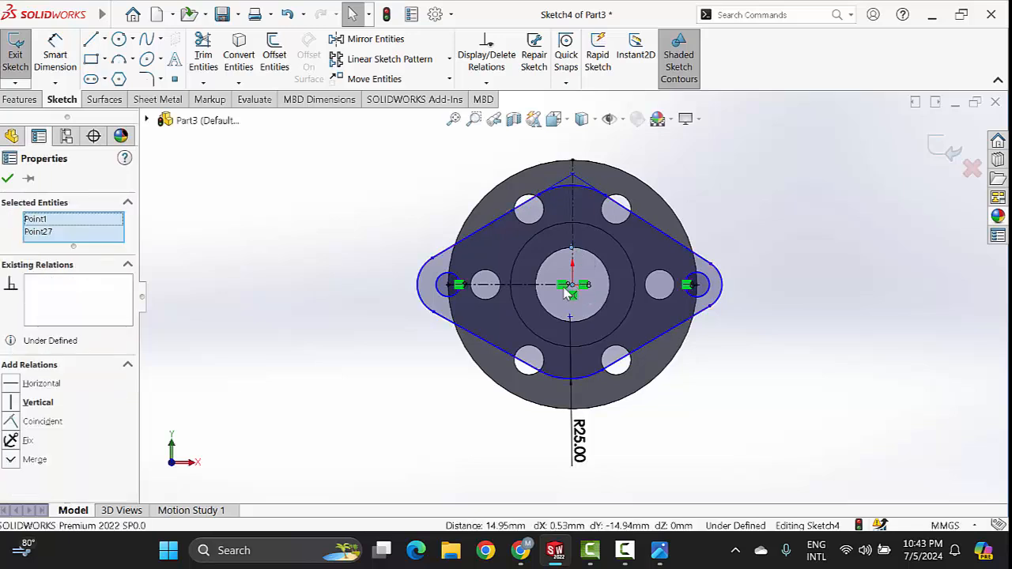
click(12, 423)
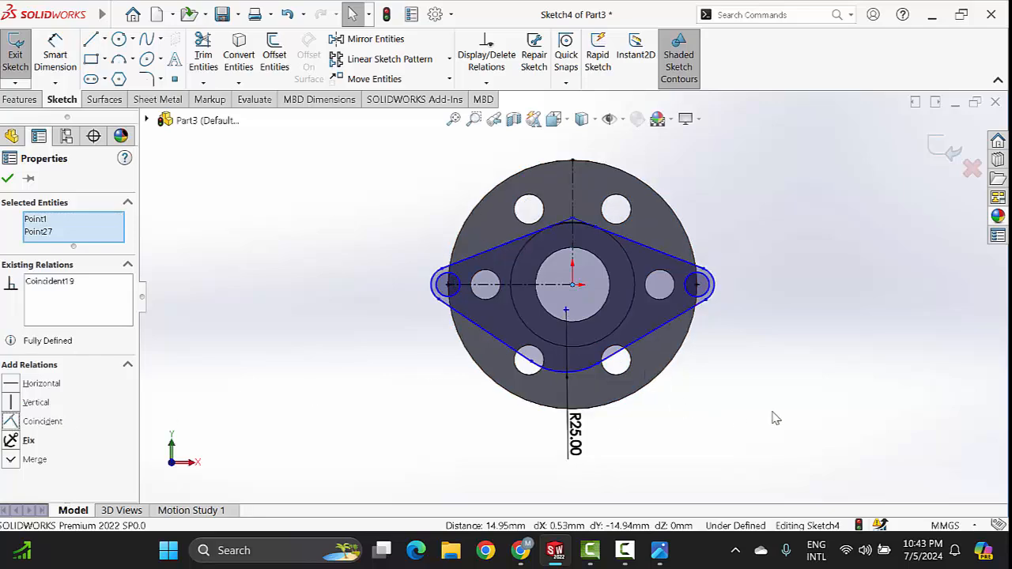
click(768, 419)
- Add a Coincident relation between the lower fillet arc's center point and the origin
scroll(578, 332, down, 2)
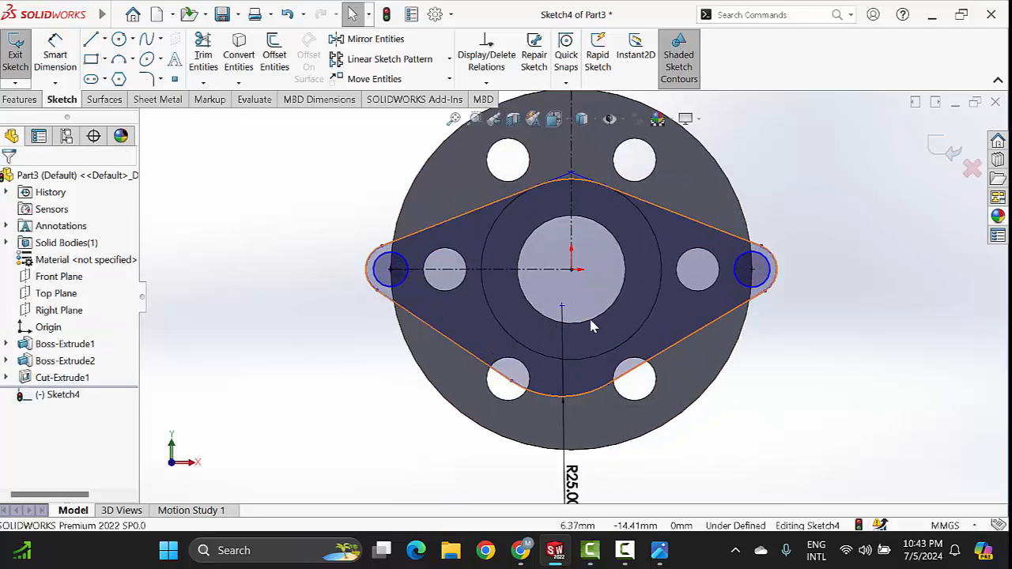
click(562, 308)
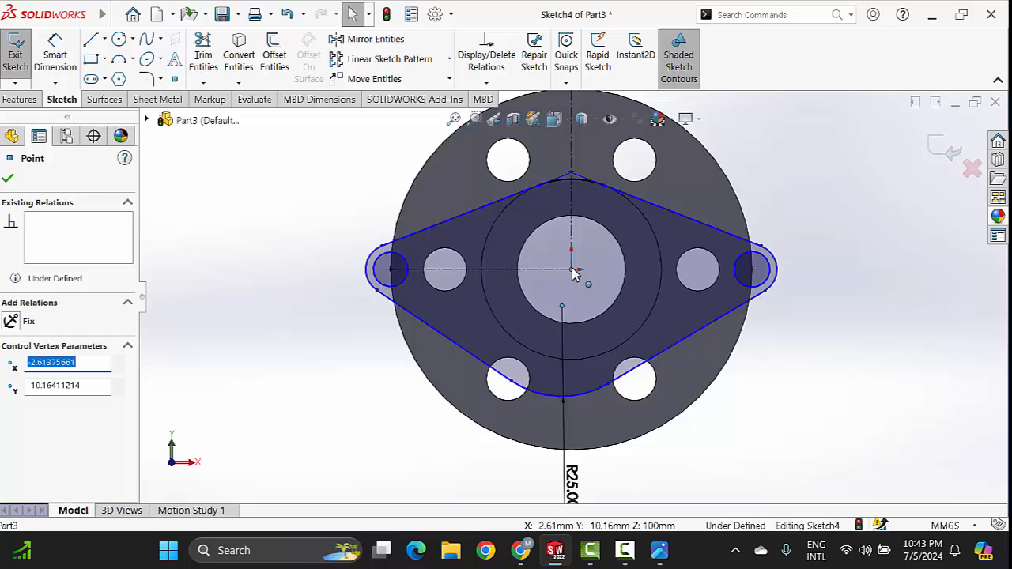
click(783, 386)
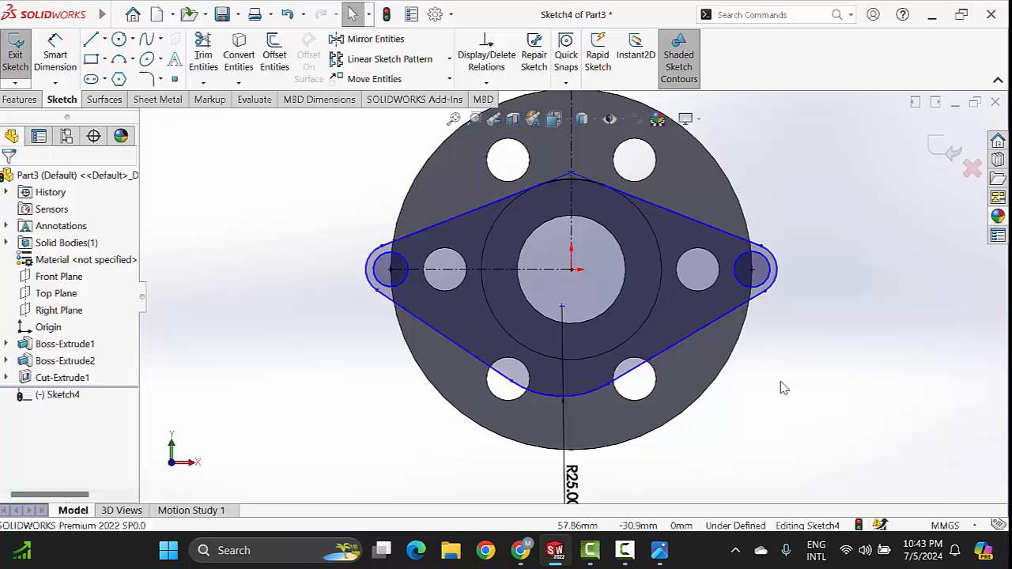
click(562, 307)
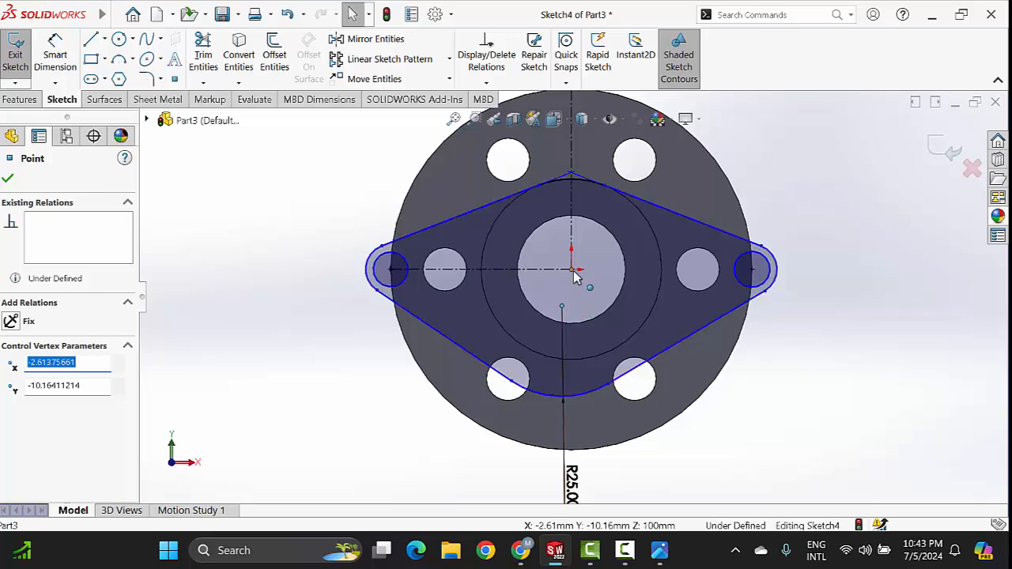
ctrl+click(575, 274)
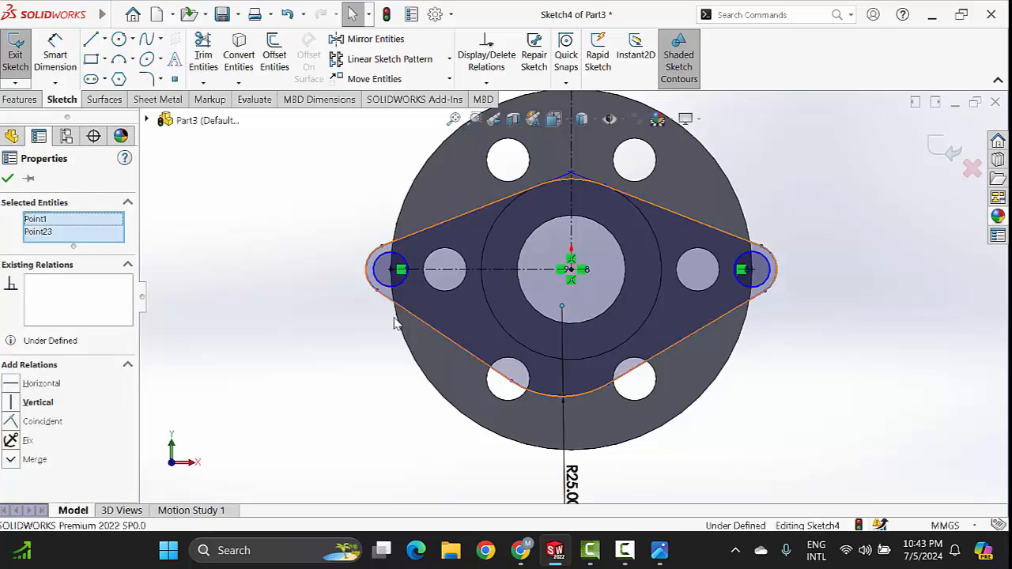
click(18, 426)
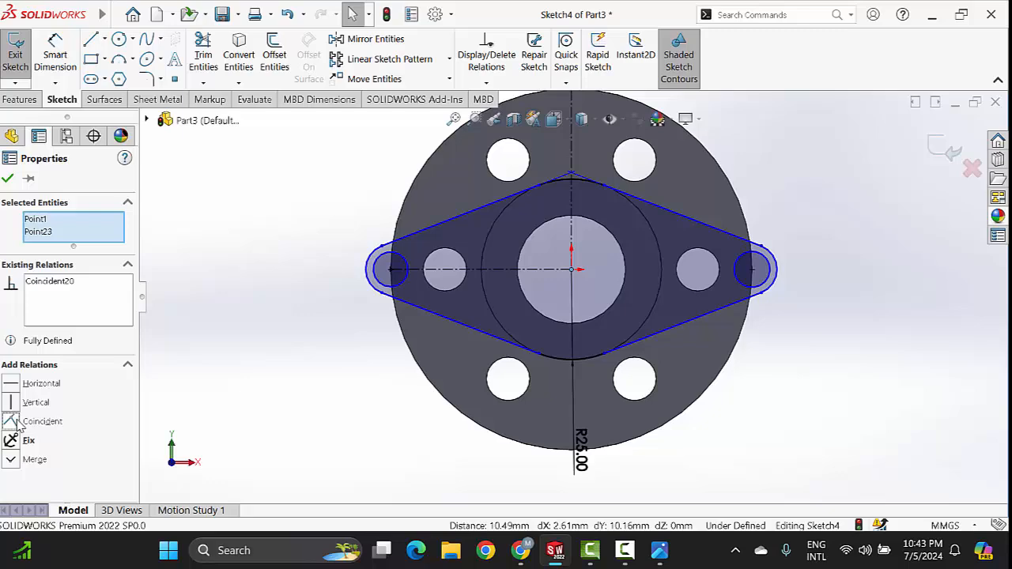
click(931, 449)
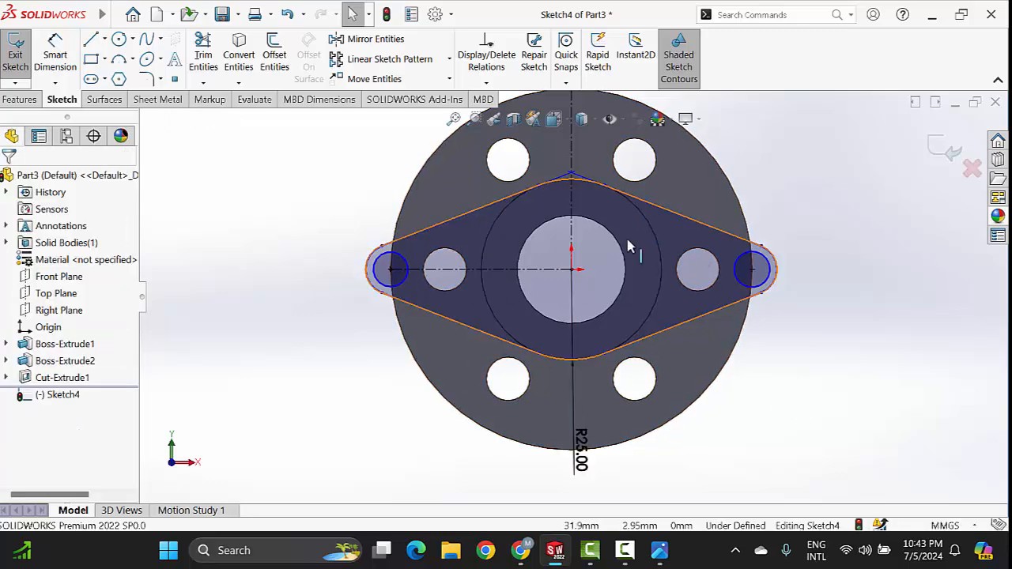
- Consult the reference drawing and dimension the left hole circle with a diameter of 10 mm
scroll(427, 273, down, 2)
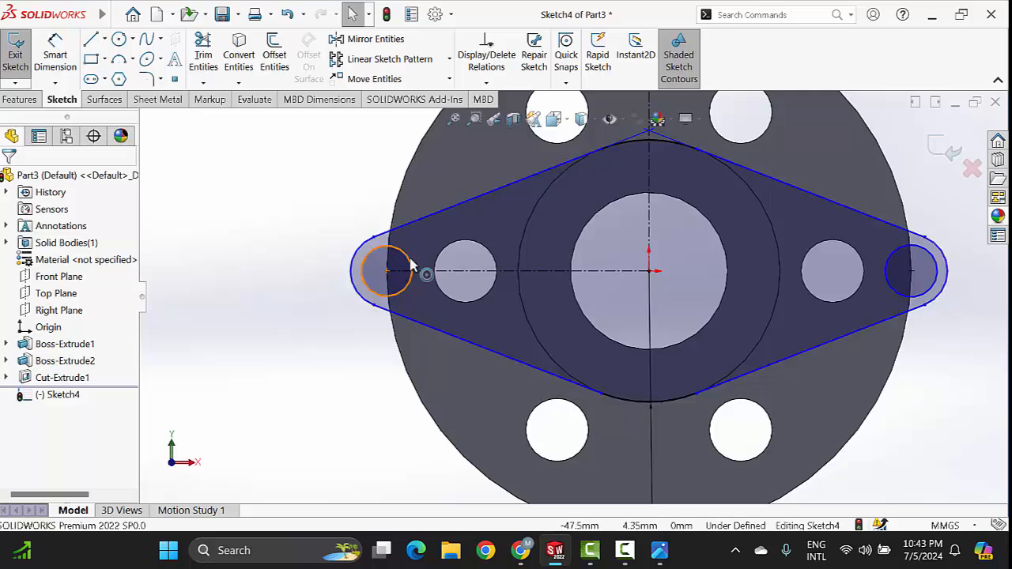
click(660, 551)
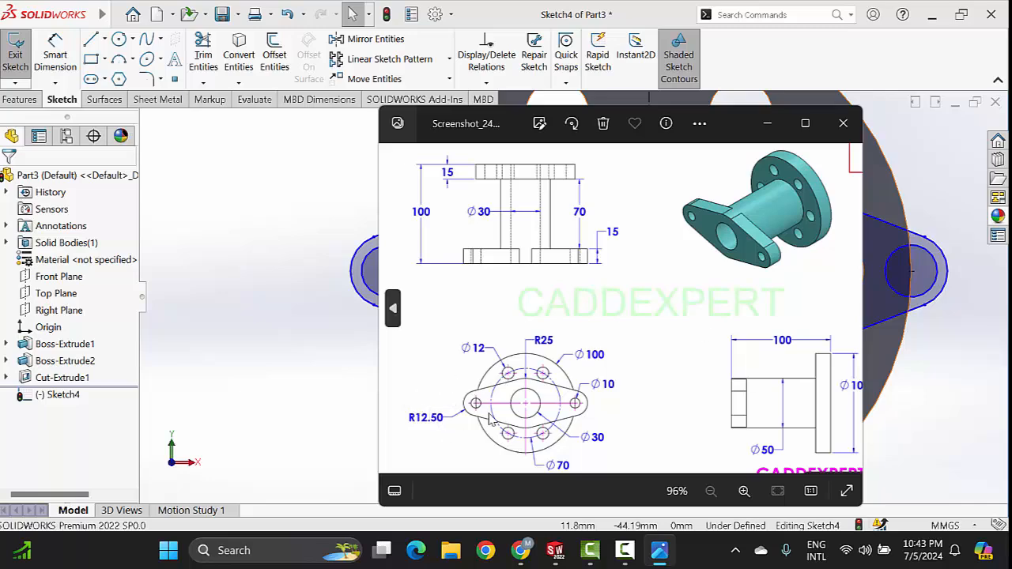
click(767, 124)
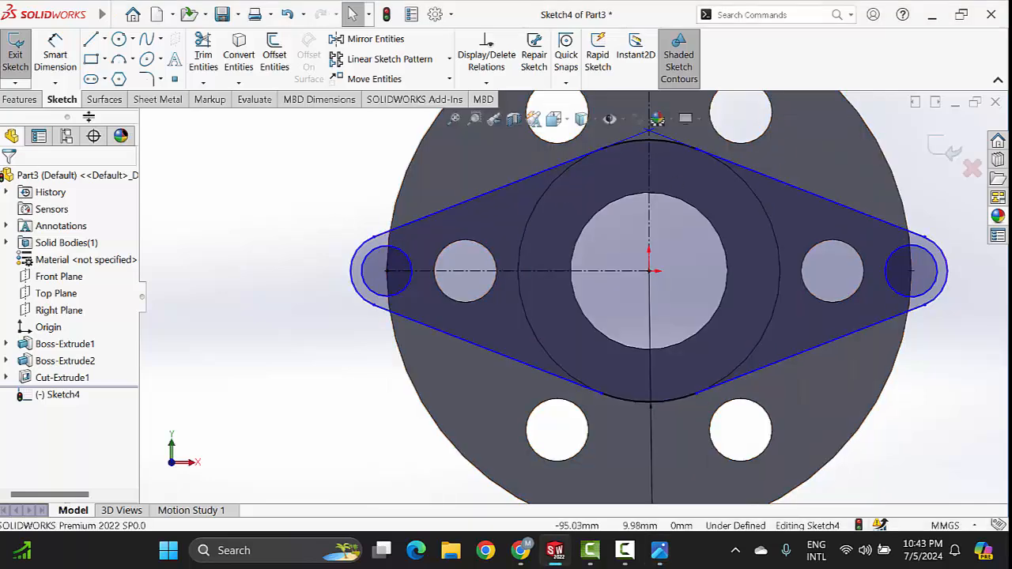
click(55, 56)
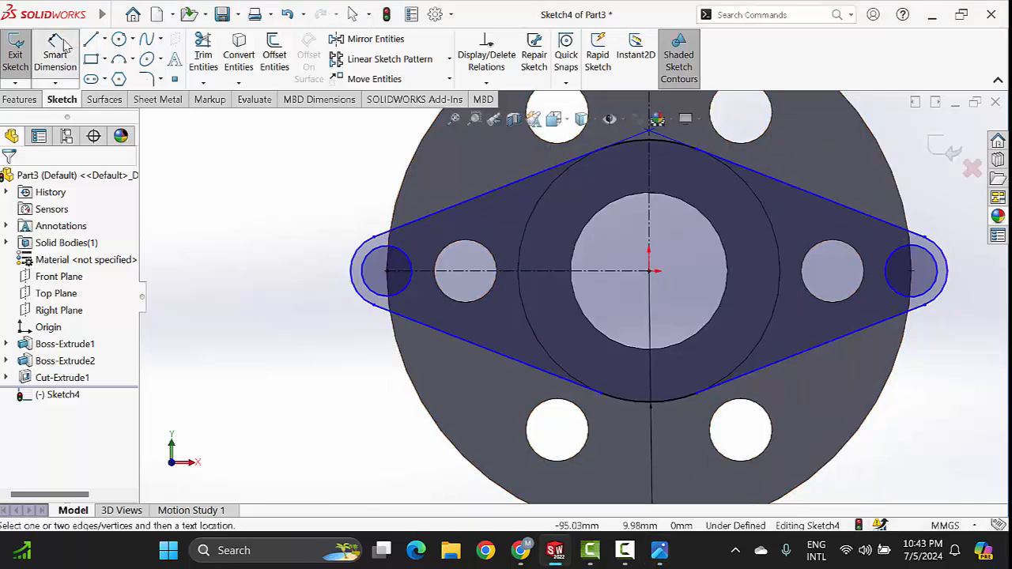
click(375, 251)
click(294, 221)
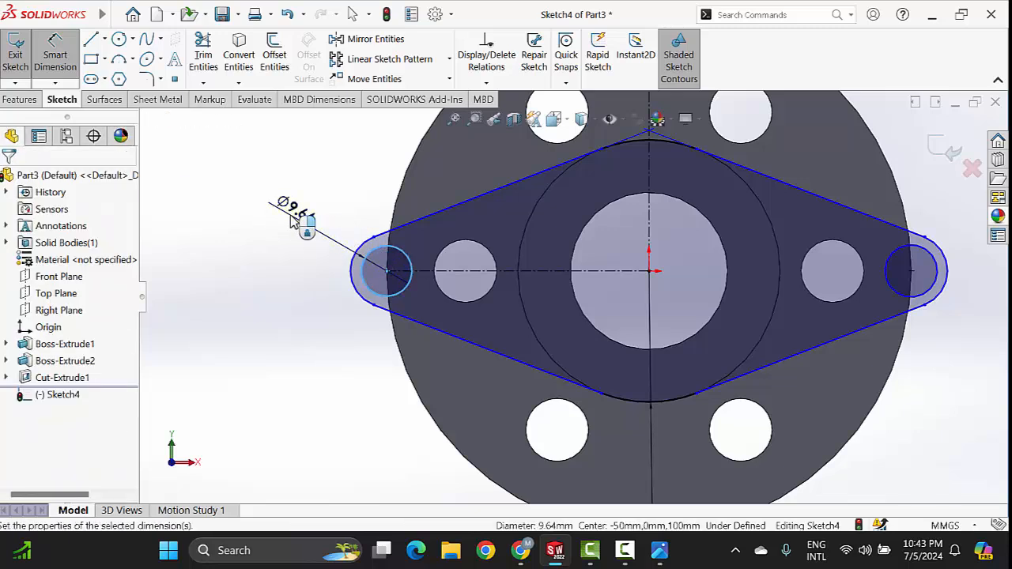
text(10)
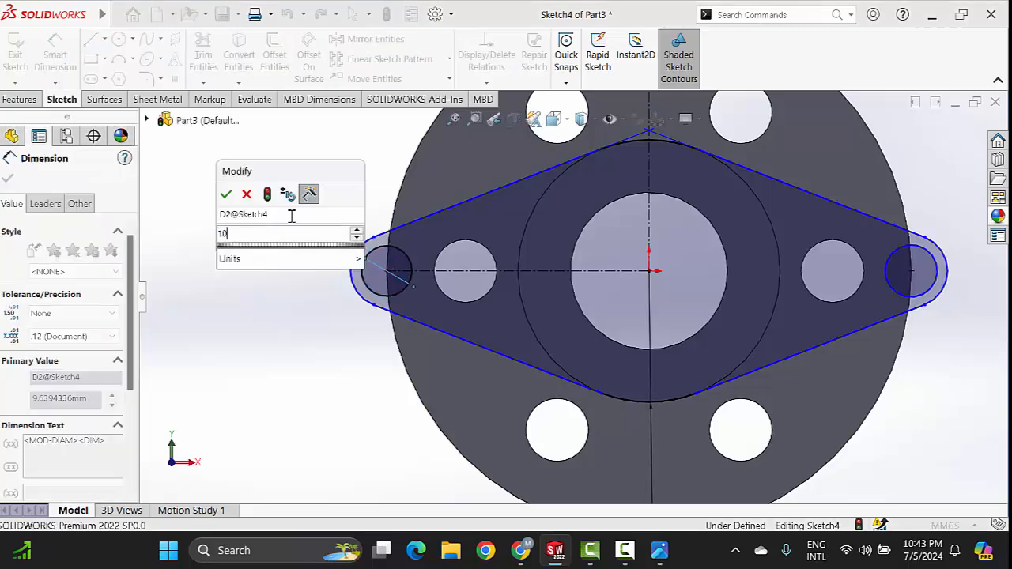
key(Return)
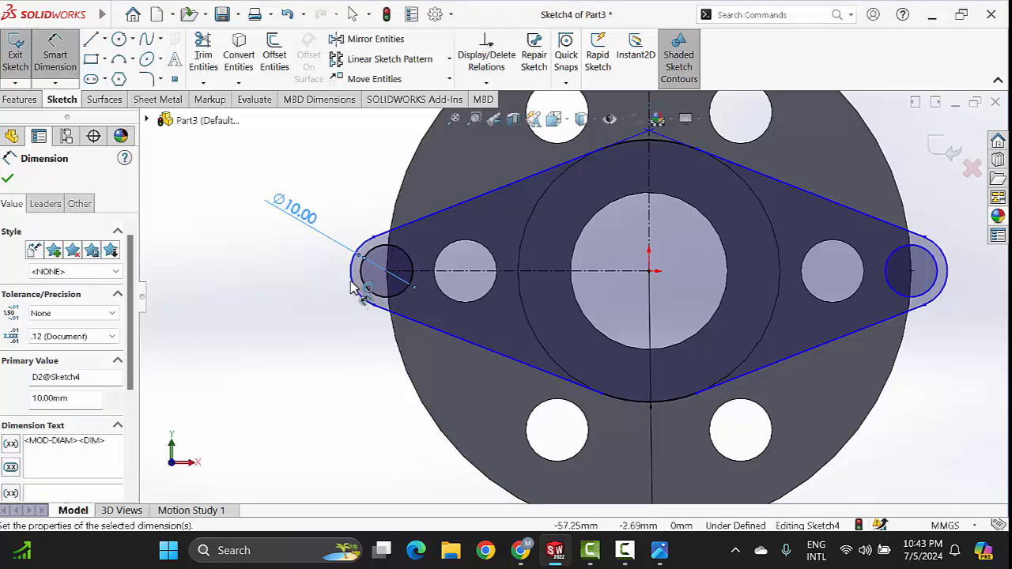
- Dimension the left end arc of the flange profile with a radius of 12.5 mm
click(353, 282)
click(278, 279)
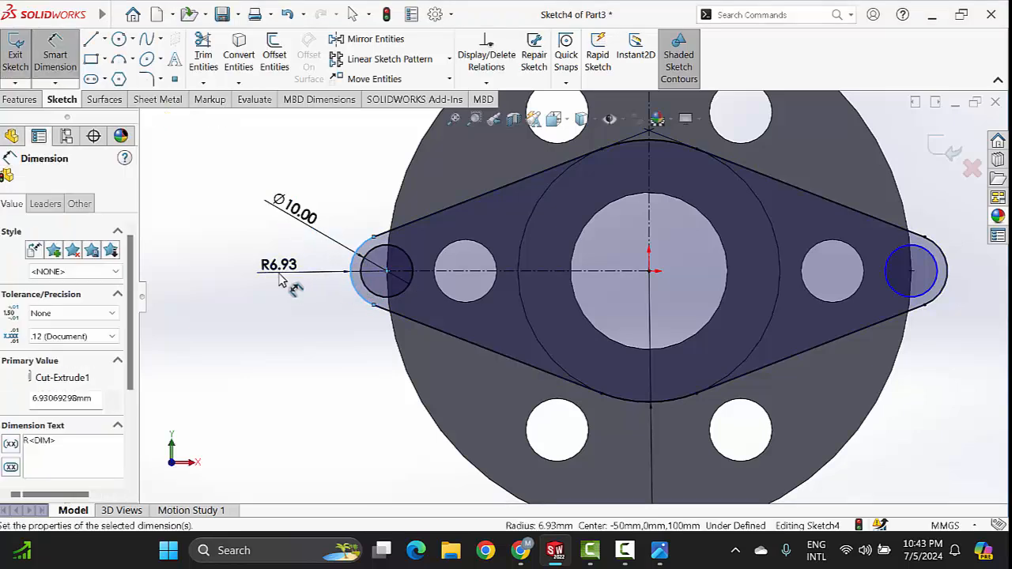
text(1)
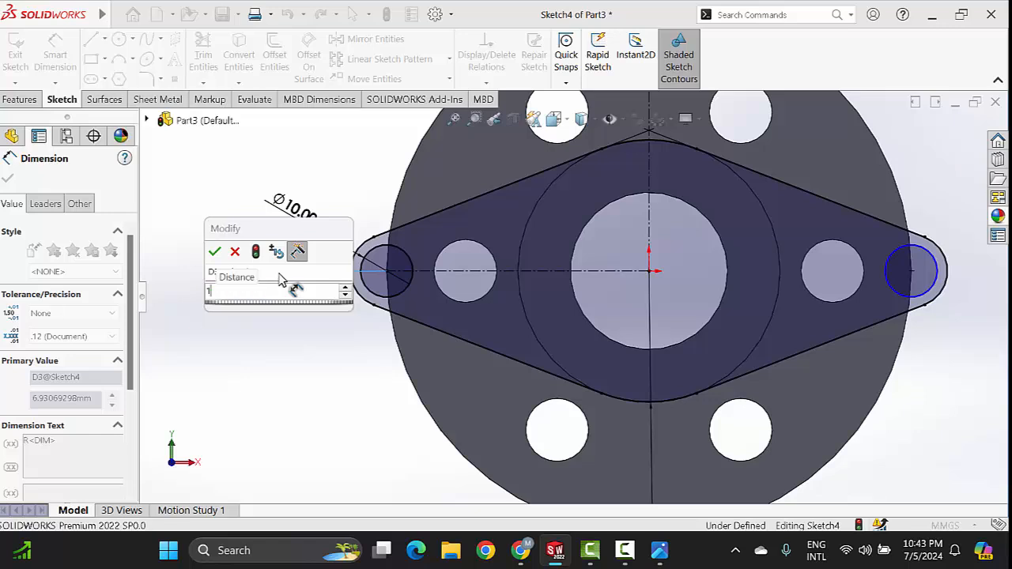
text(2.5)
key(Return)
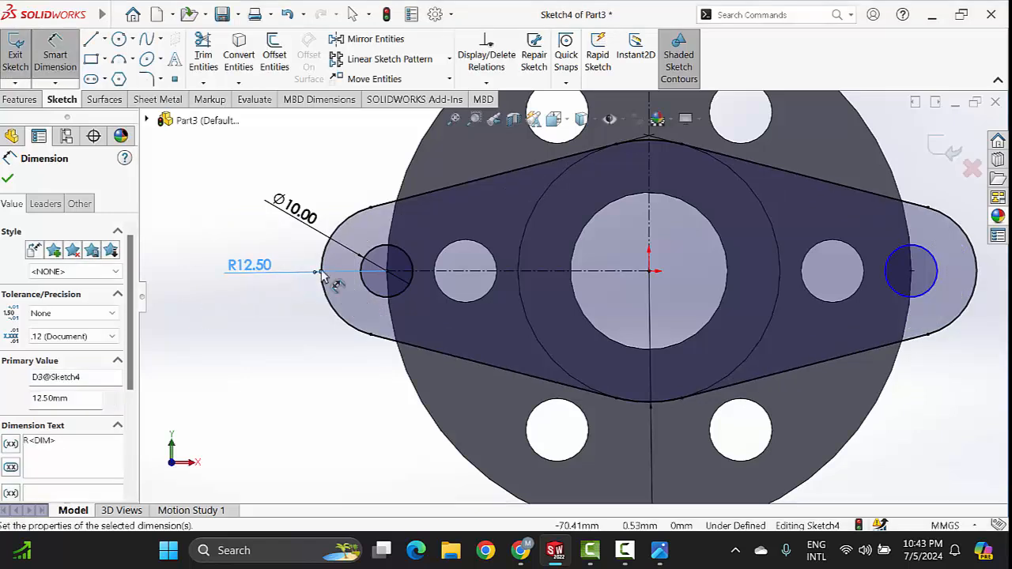
scroll(554, 304, up, 2)
click(886, 368)
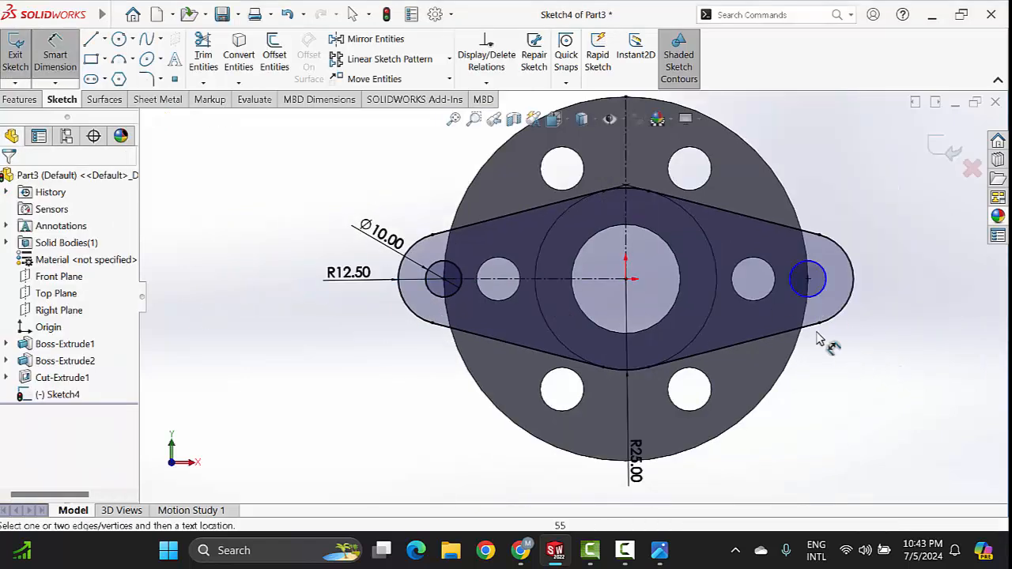
key(Escape)
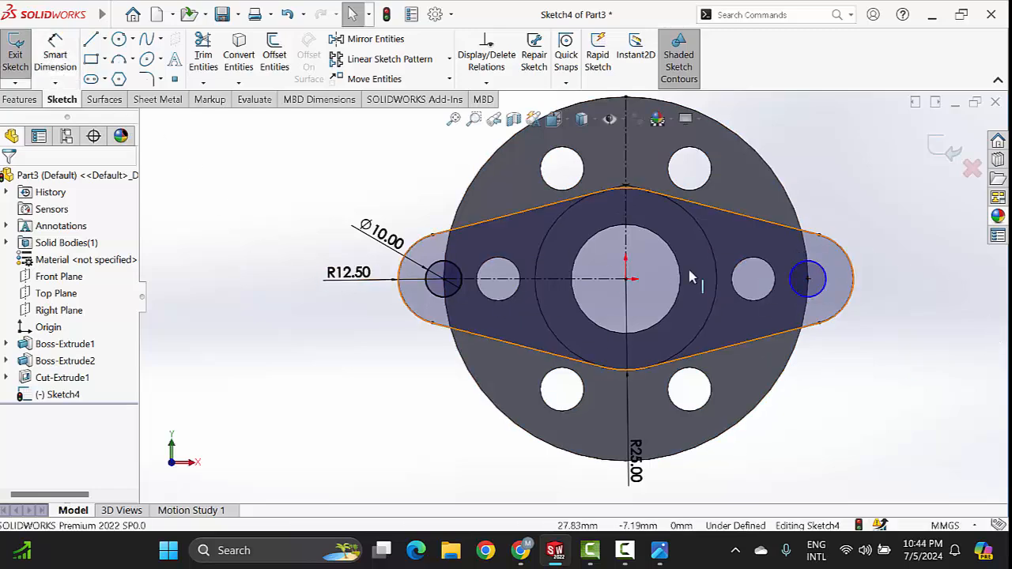
- Add an Equal relation between the left and right small hole circles of the two-hole flange sketch
click(819, 282)
click(434, 296)
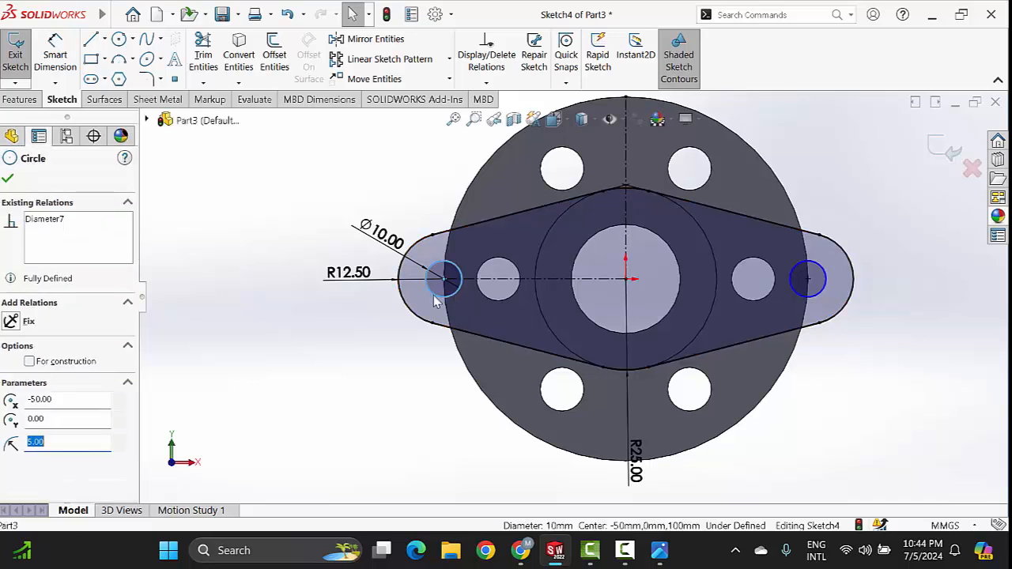
ctrl+click(822, 284)
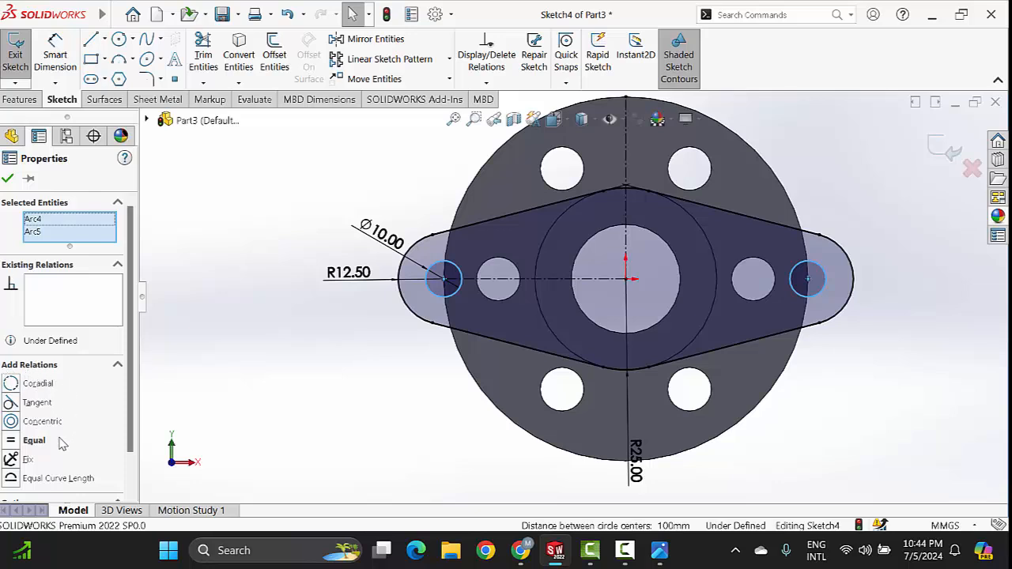
click(14, 442)
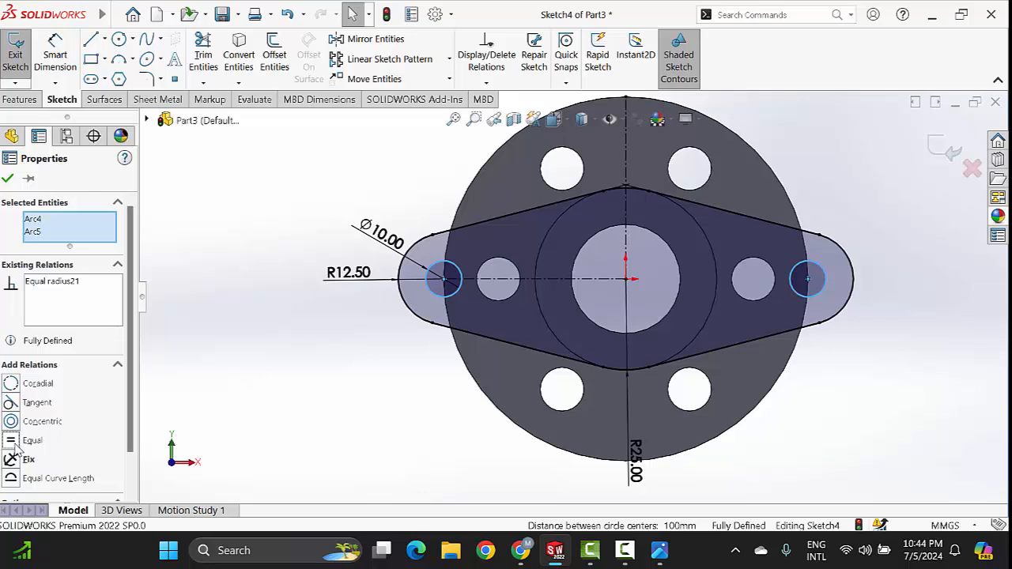
click(7, 180)
- Start a Boss-Extrude of the two-hole flange profile with a Blind end condition and the direction reversed toward the six-hole flange
scroll(639, 316, up, 3)
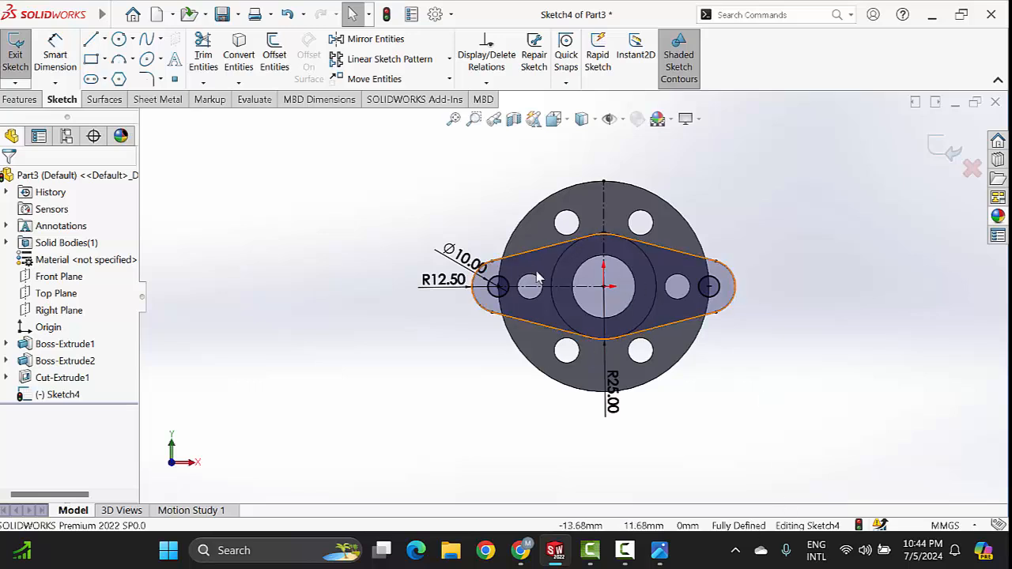
scroll(621, 305, down, 2)
scroll(620, 304, up, 1)
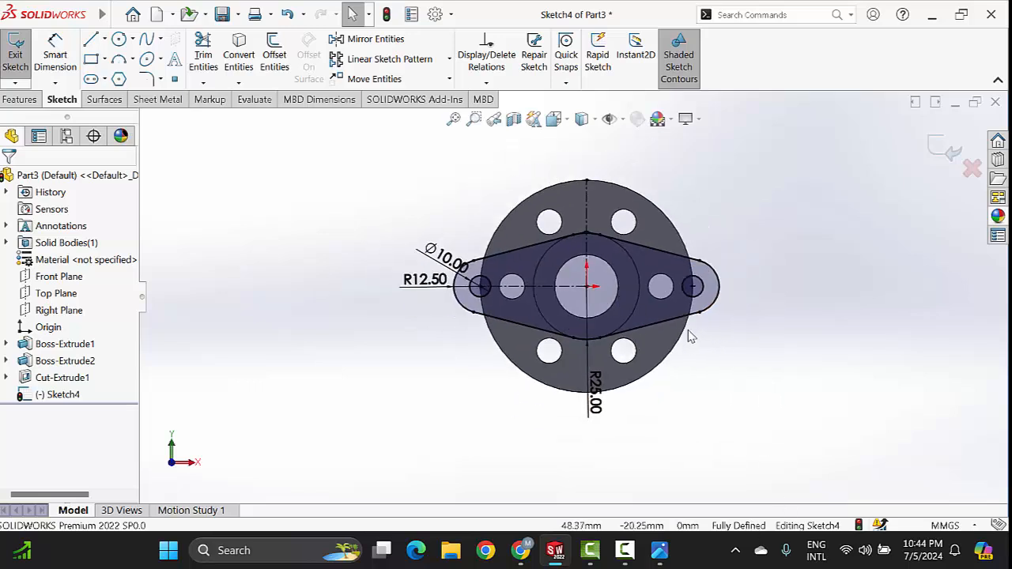
click(24, 100)
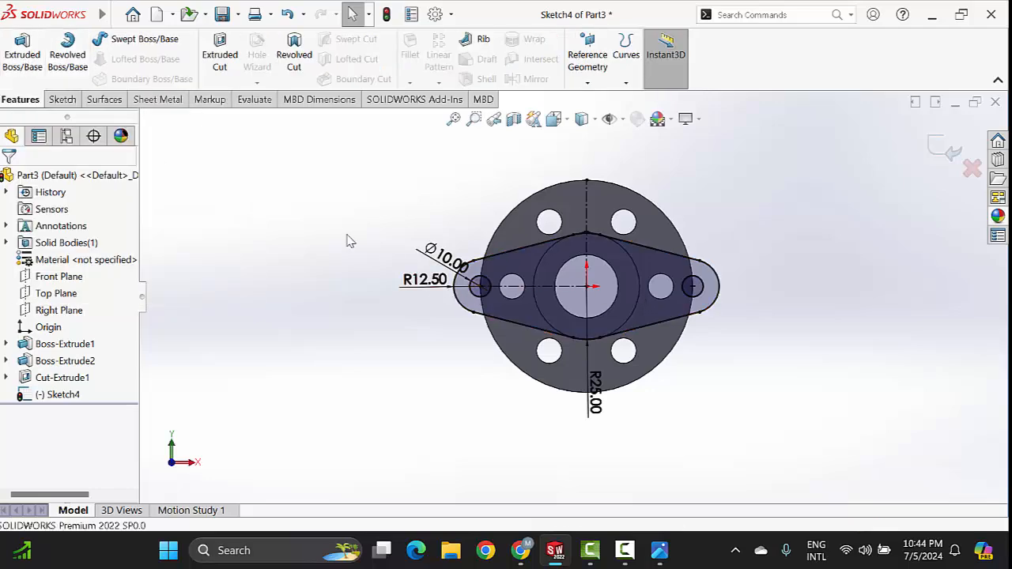
click(12, 50)
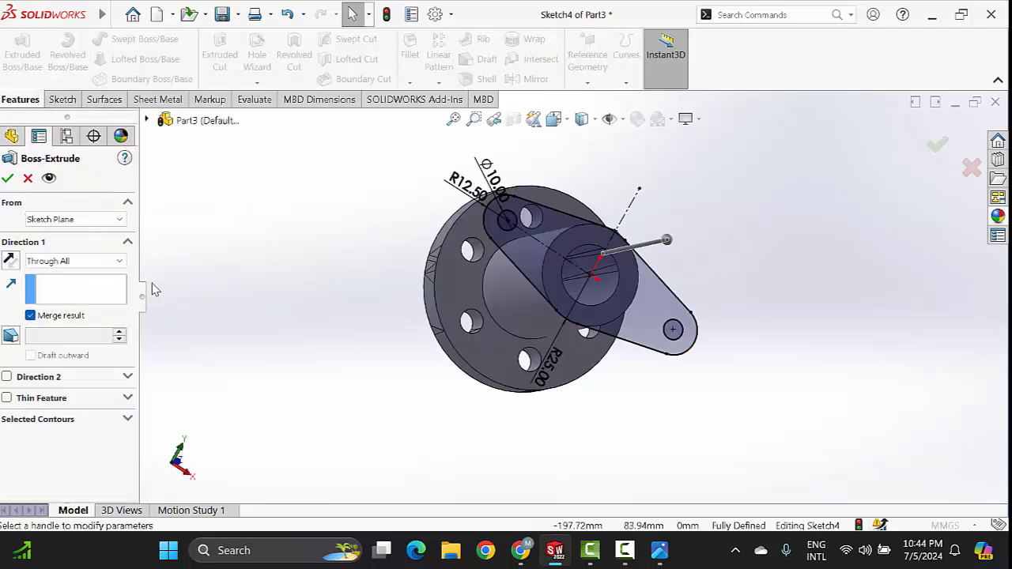
click(77, 263)
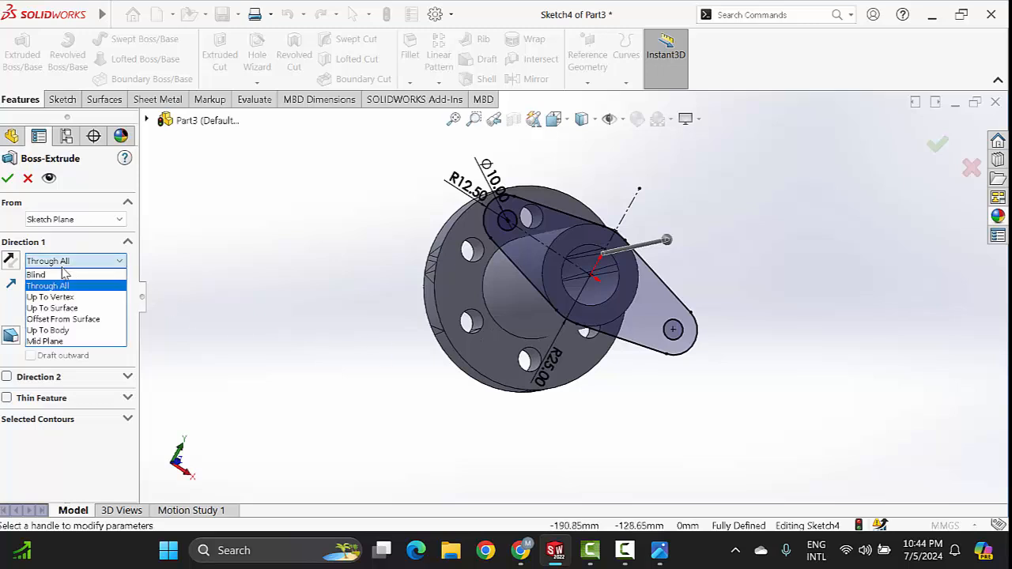
click(36, 274)
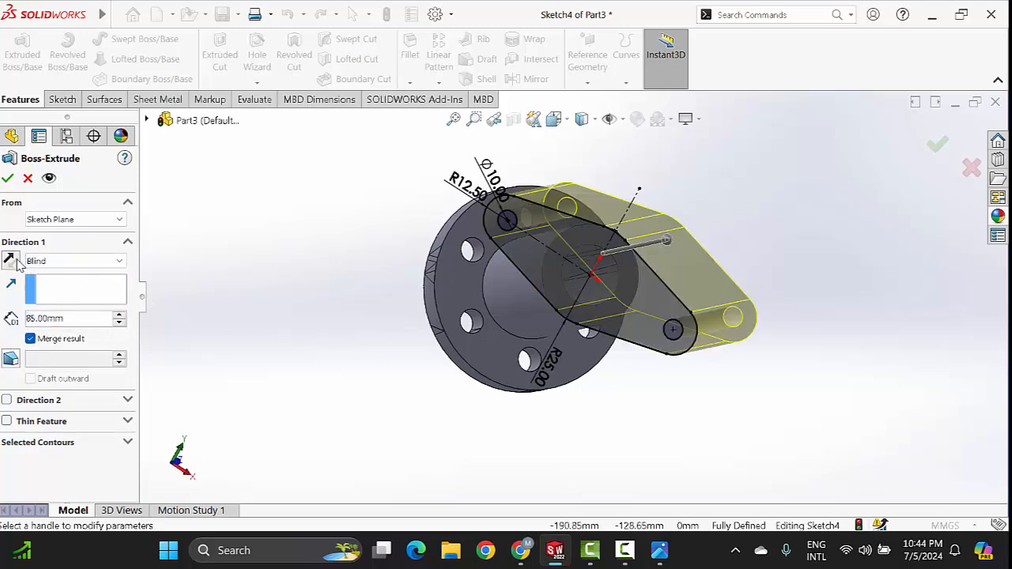
click(10, 260)
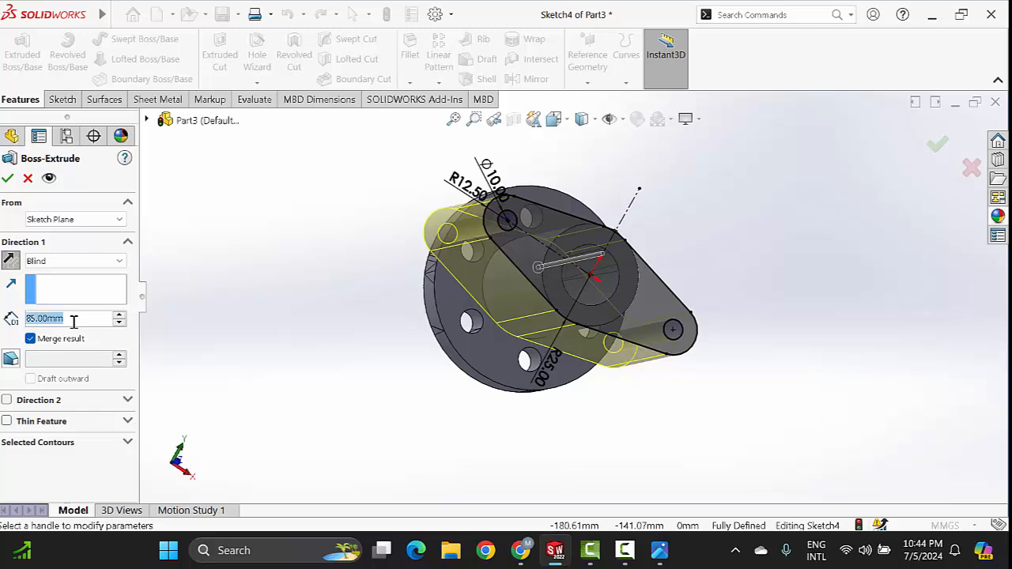
- Consult the reference drawing for the flange thickness and finish the extrusion with a depth of 15 mm
click(659, 552)
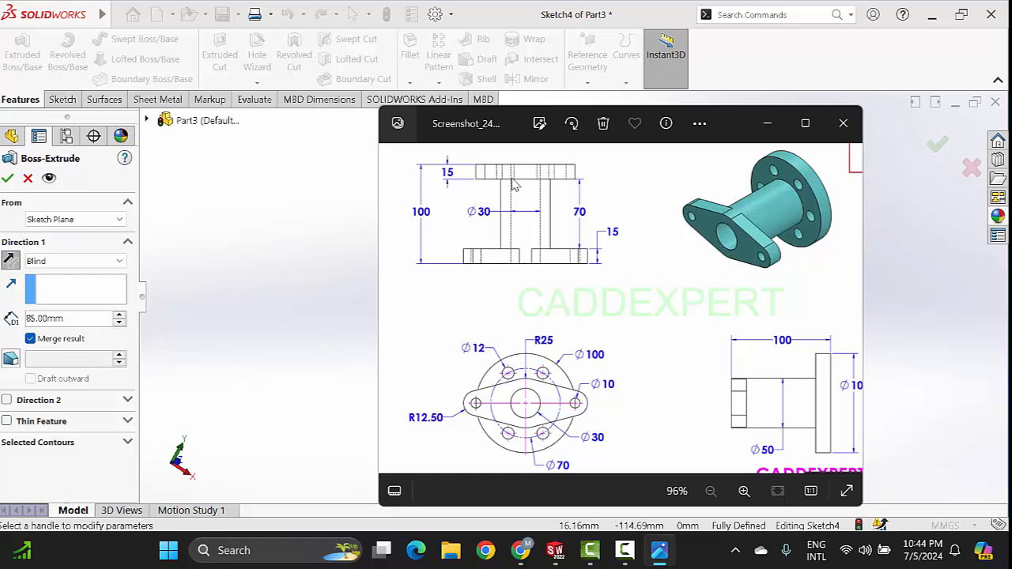
click(767, 123)
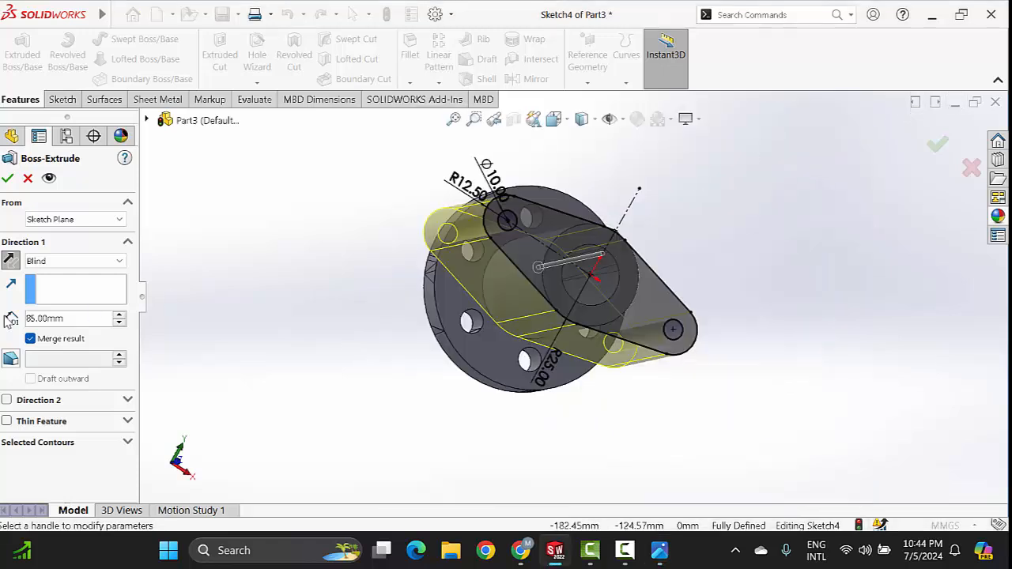
double_click(73, 320)
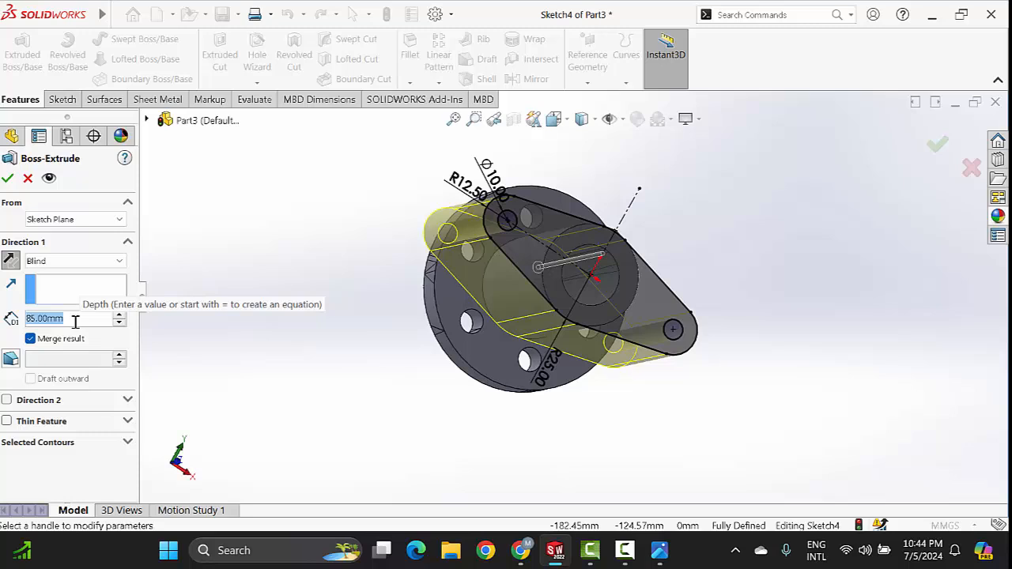
text(15)
key(Return)
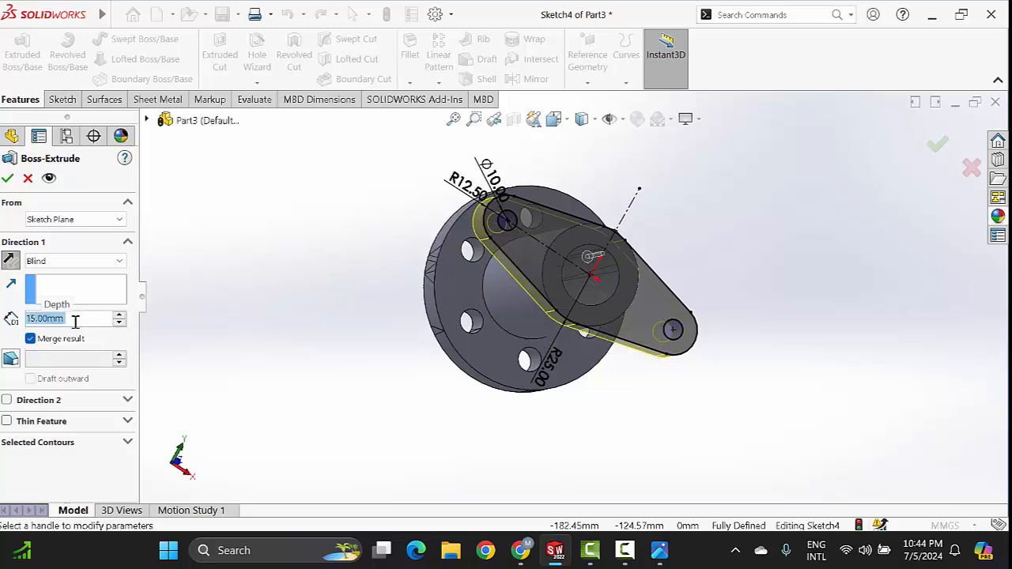
click(9, 178)
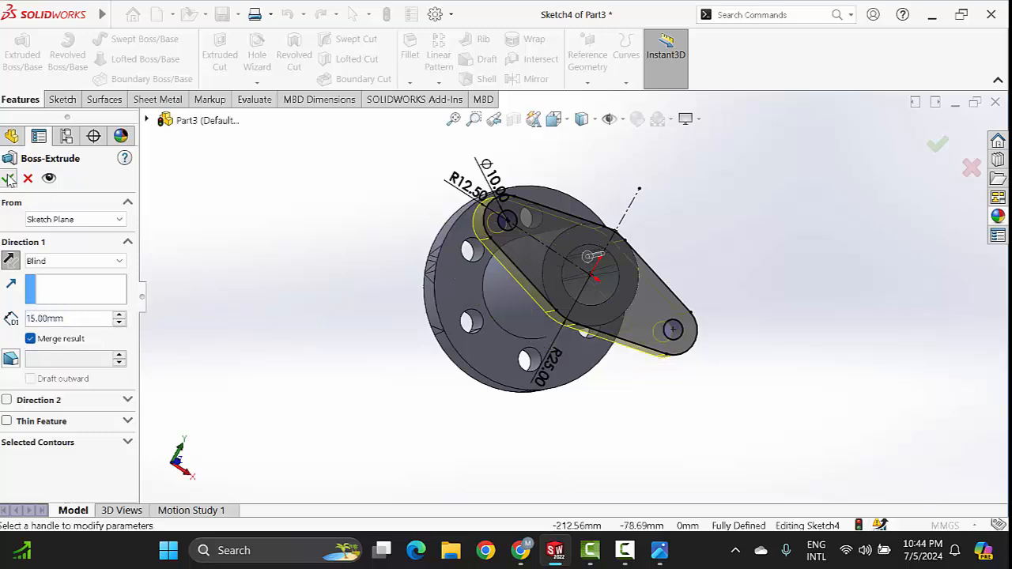
- Inspect the model from all sides, checking the two-hole flange and whether the central bore is open at both ends
scroll(598, 253, down, 5)
scroll(599, 253, up, 5)
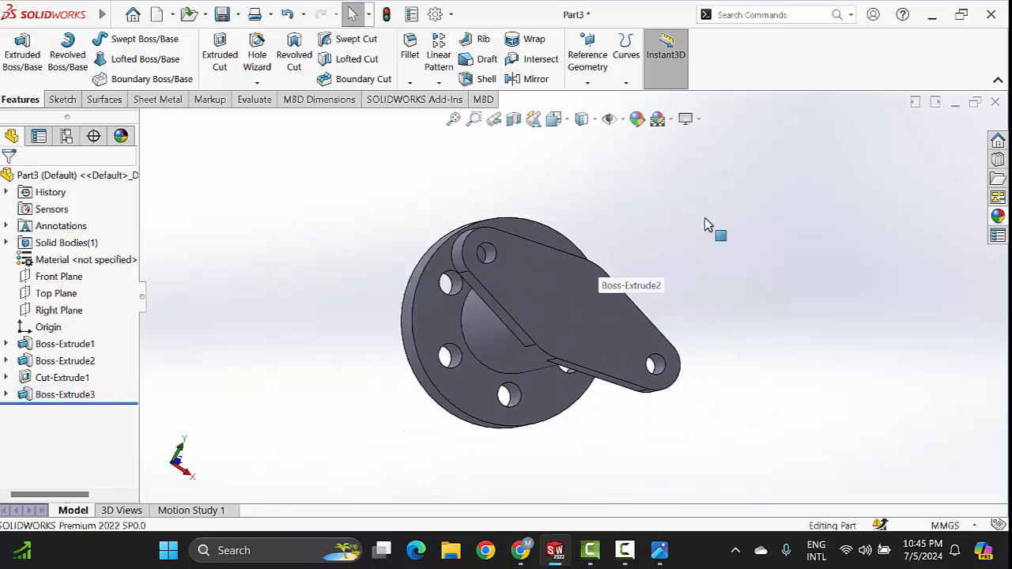
middle_drag(705, 217, 624, 330)
scroll(511, 314, down, 3)
scroll(511, 319, up, 3)
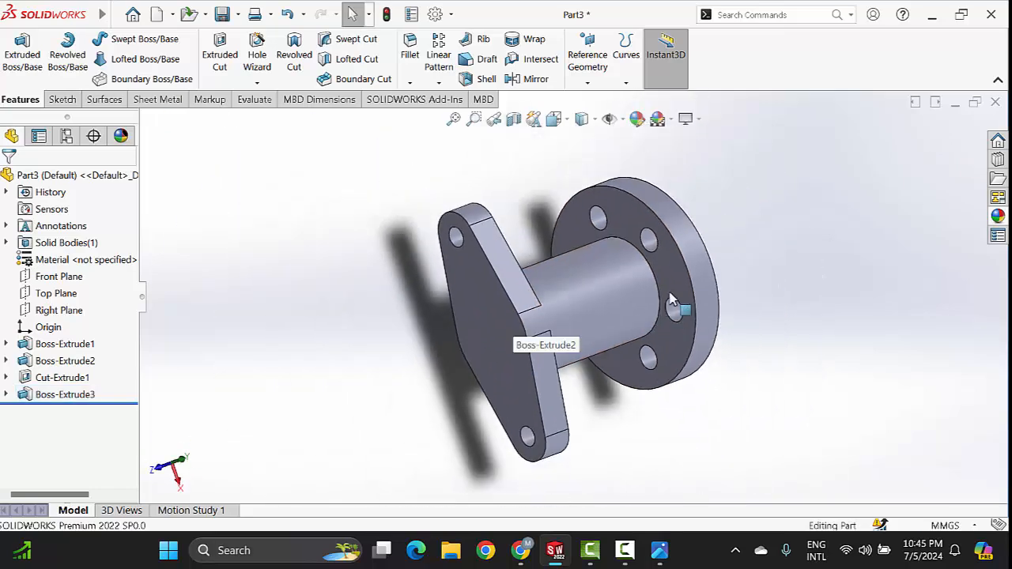
mouse_move(741, 271)
middle_down()
mouse_move(629, 343)
mouse_move(734, 286)
middle_up()
scroll(391, 375, down, 2)
scroll(402, 350, up, 2)
middle_drag(527, 376, 606, 317)
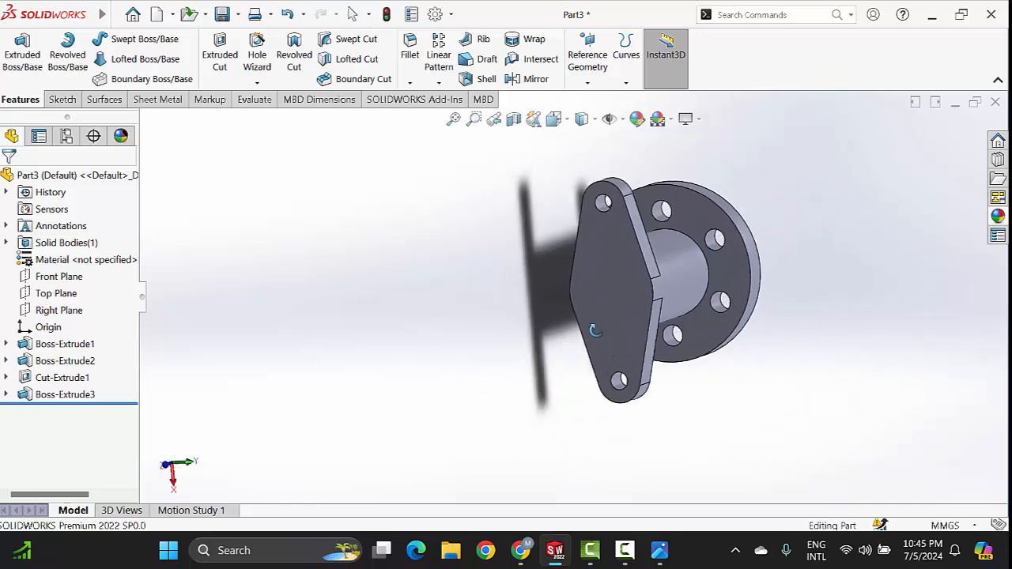
middle_drag(678, 298, 589, 293)
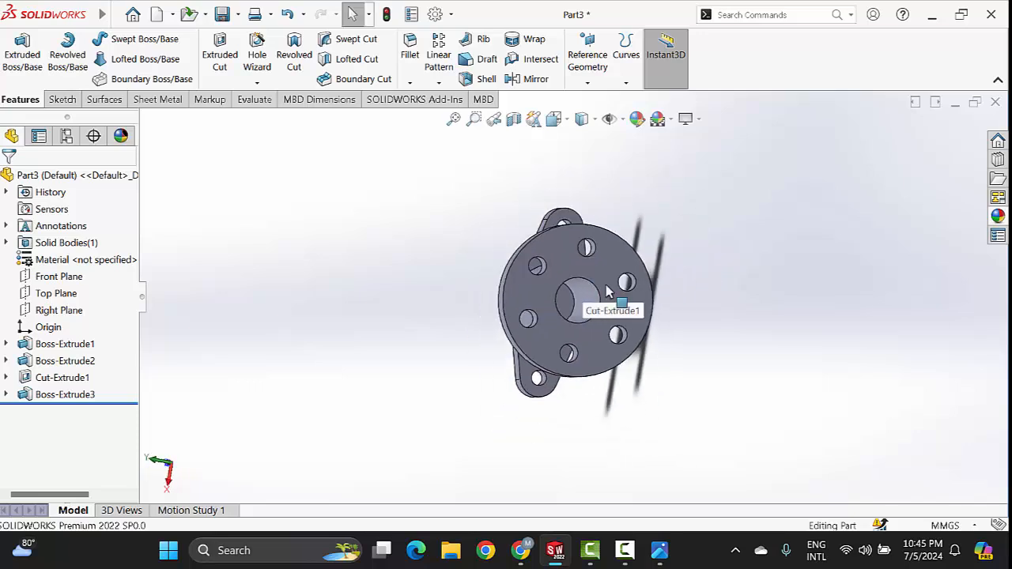
middle_drag(702, 270, 566, 315)
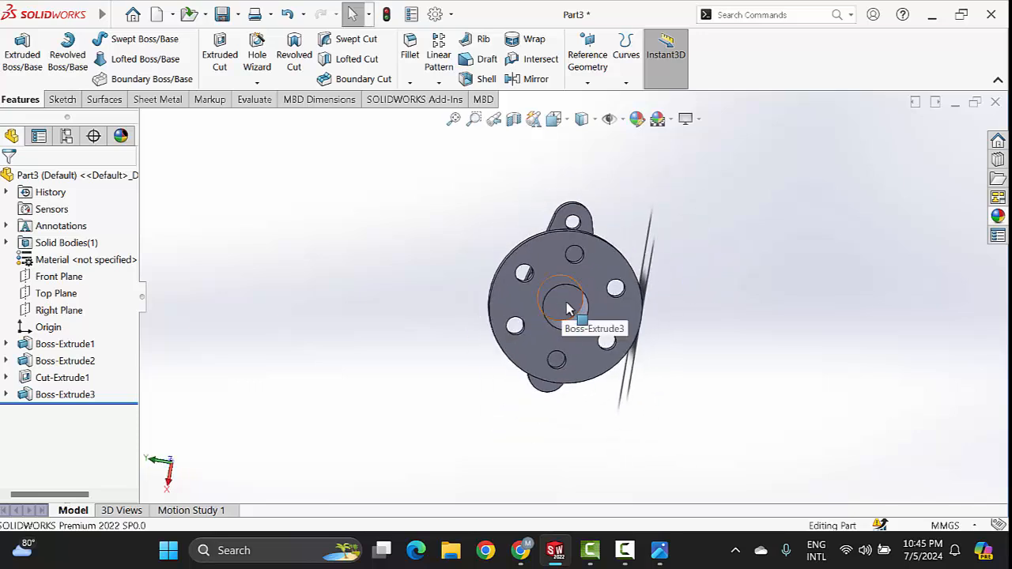
- Sketch on the two-hole flange face that blocks the bore, check the reference drawing, and convert that circular face's edge into the sketch
scroll(565, 312, down, 4)
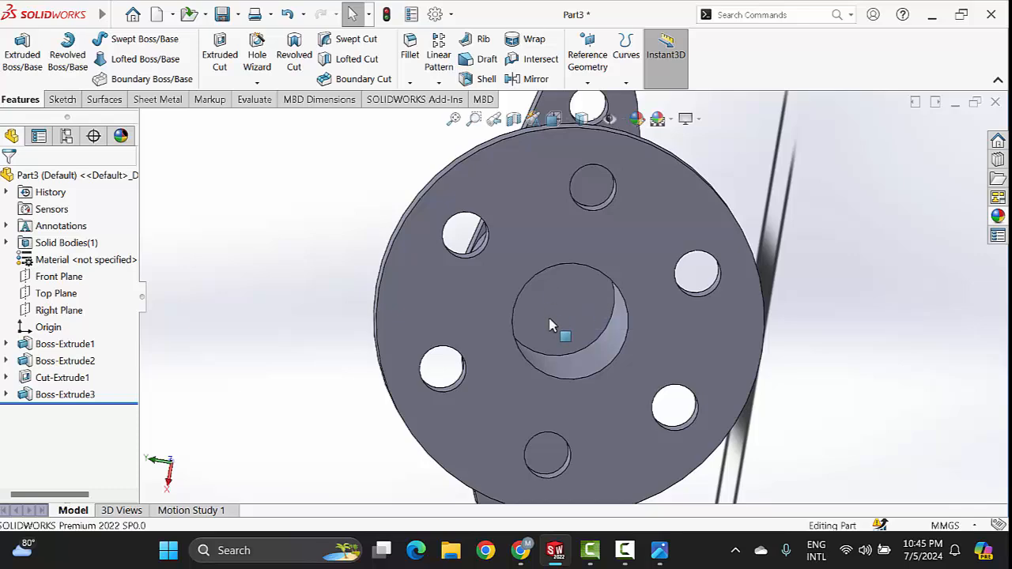
click(565, 305)
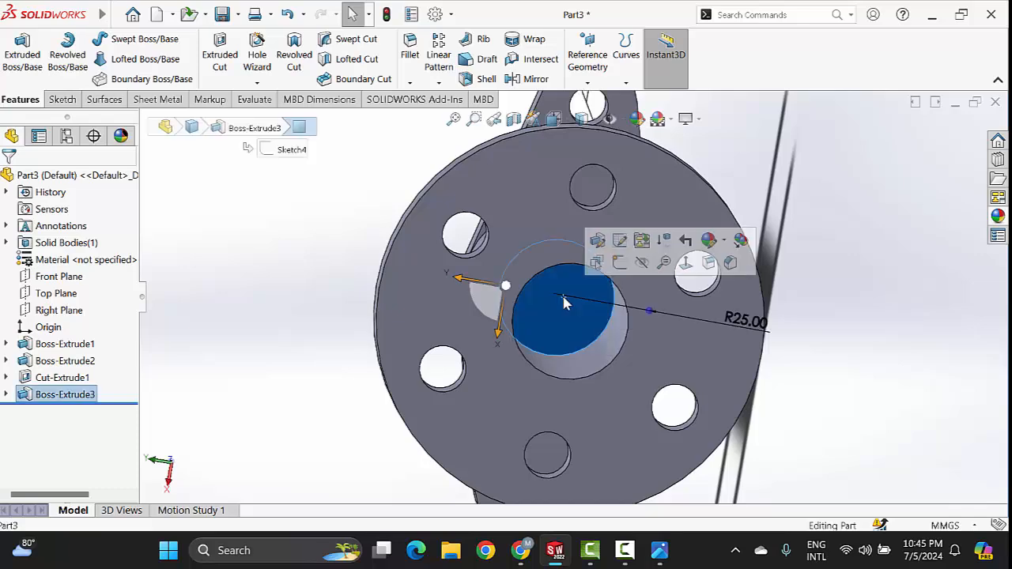
click(224, 60)
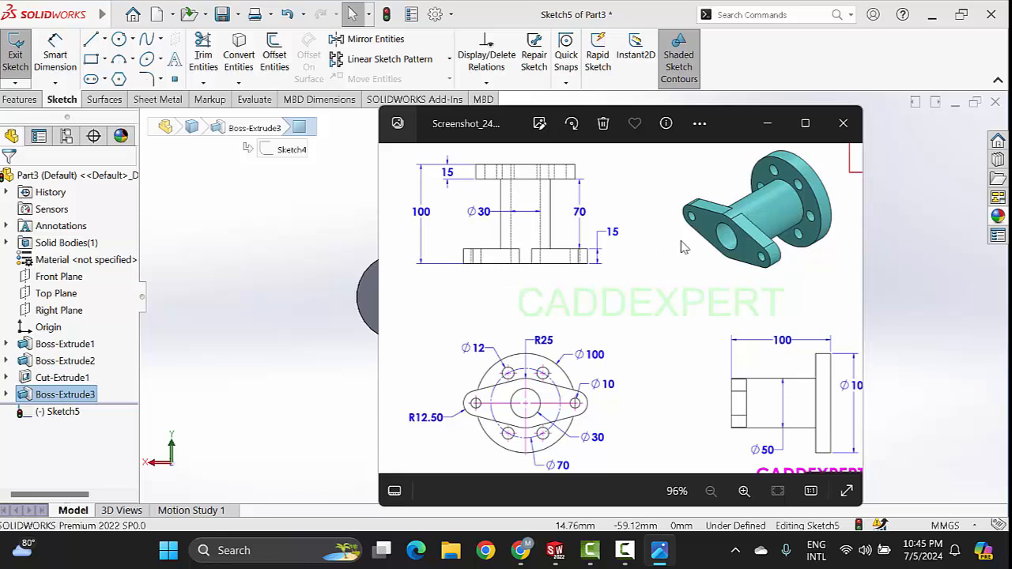
click(766, 123)
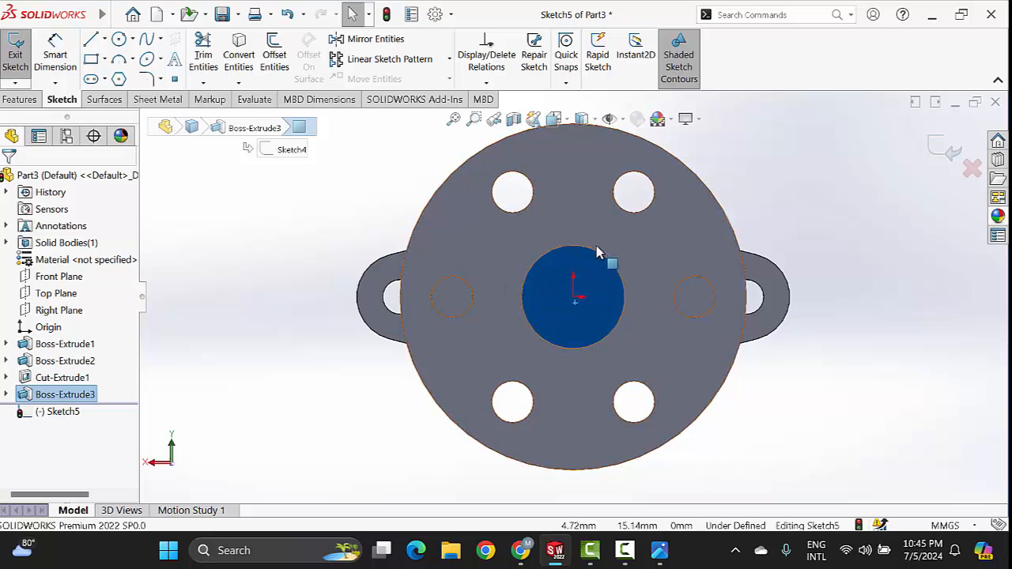
click(240, 57)
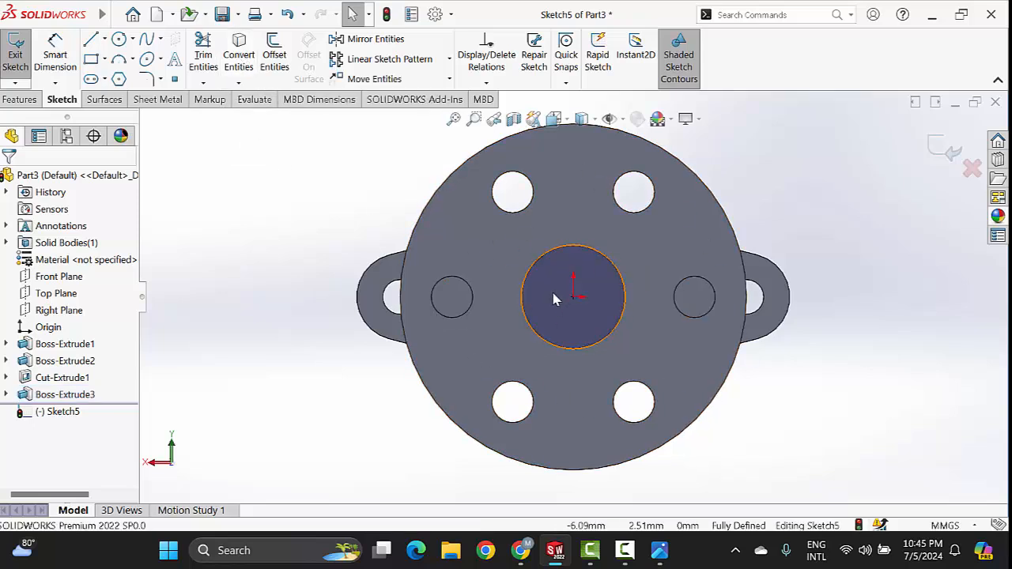
- Cut-extrude the converted bore circle with a Through All end condition to open the bore through the two-hole flange
click(21, 100)
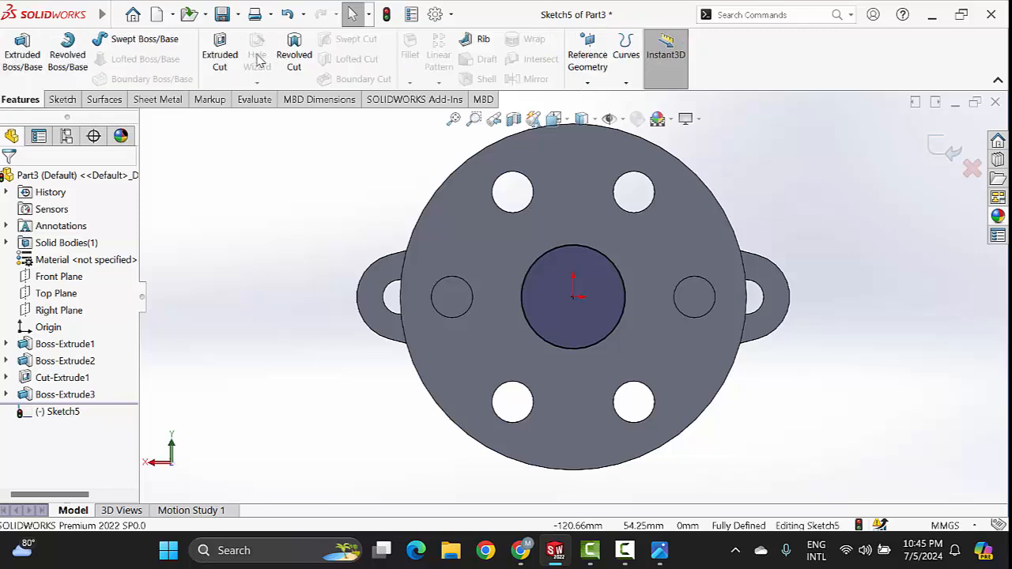
click(215, 61)
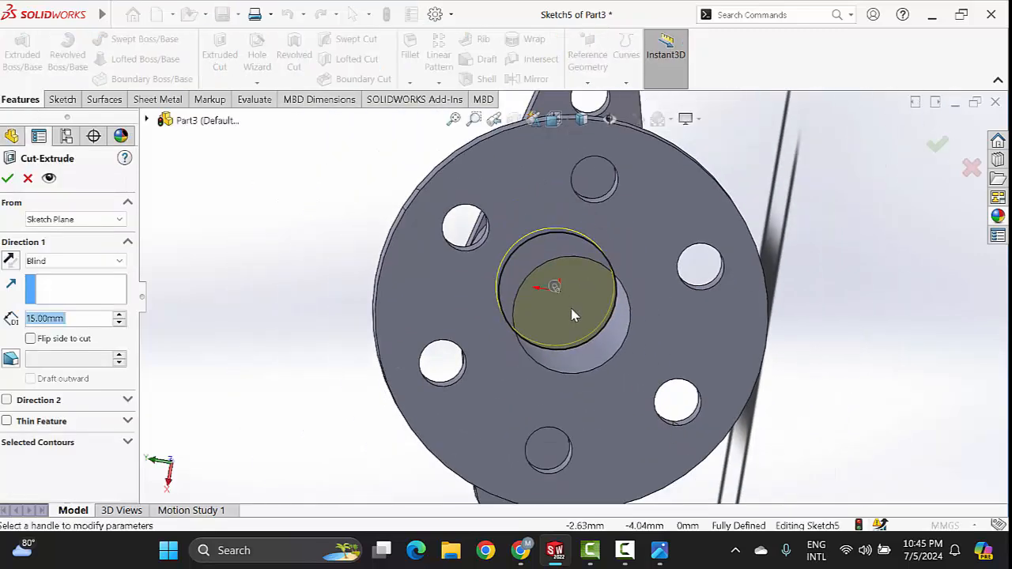
click(97, 261)
click(87, 286)
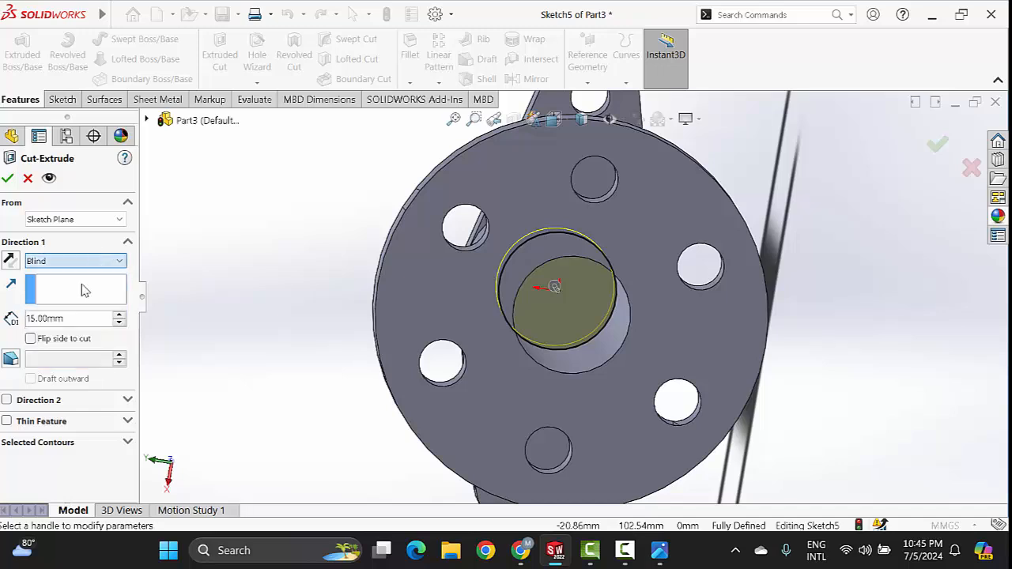
click(7, 180)
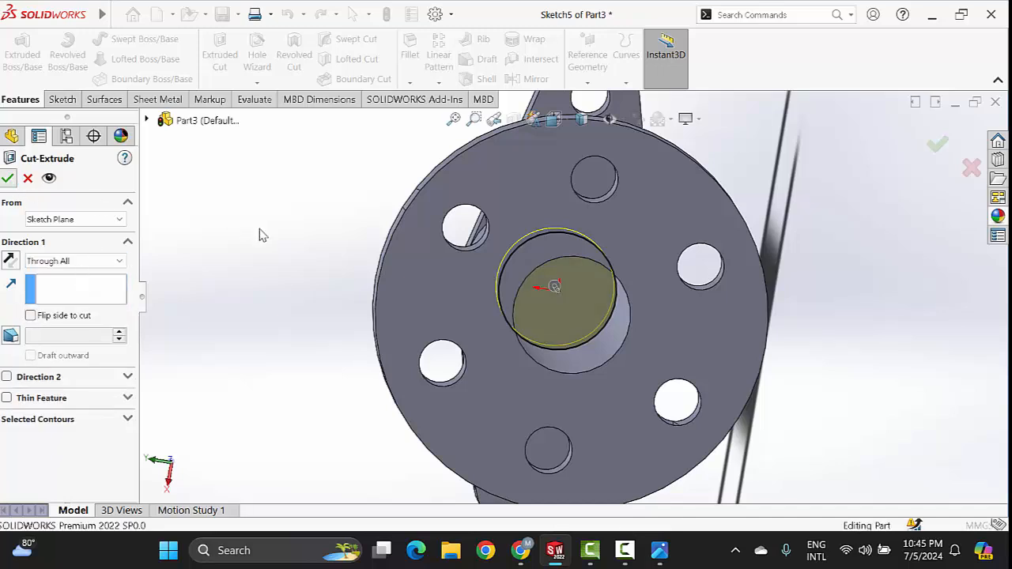
- Examine the bored part from several angles and compare its shape with the reference drawing
middle_drag(569, 324, 700, 304)
scroll(569, 332, down, 3)
scroll(569, 332, up, 2)
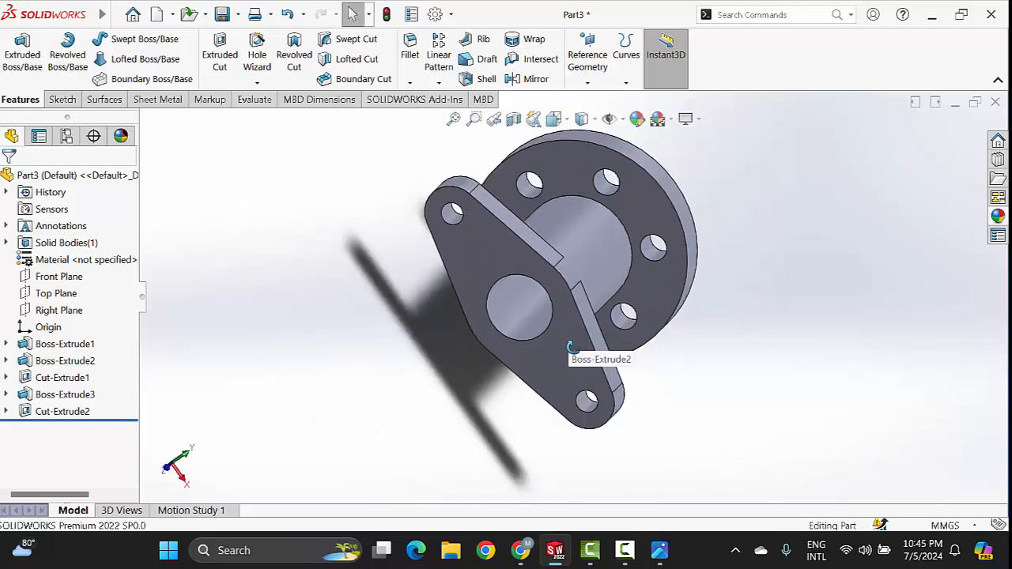
middle_drag(569, 343, 598, 227)
scroll(599, 271, down, 3)
scroll(688, 239, up, 3)
middle_drag(688, 239, 658, 344)
click(660, 551)
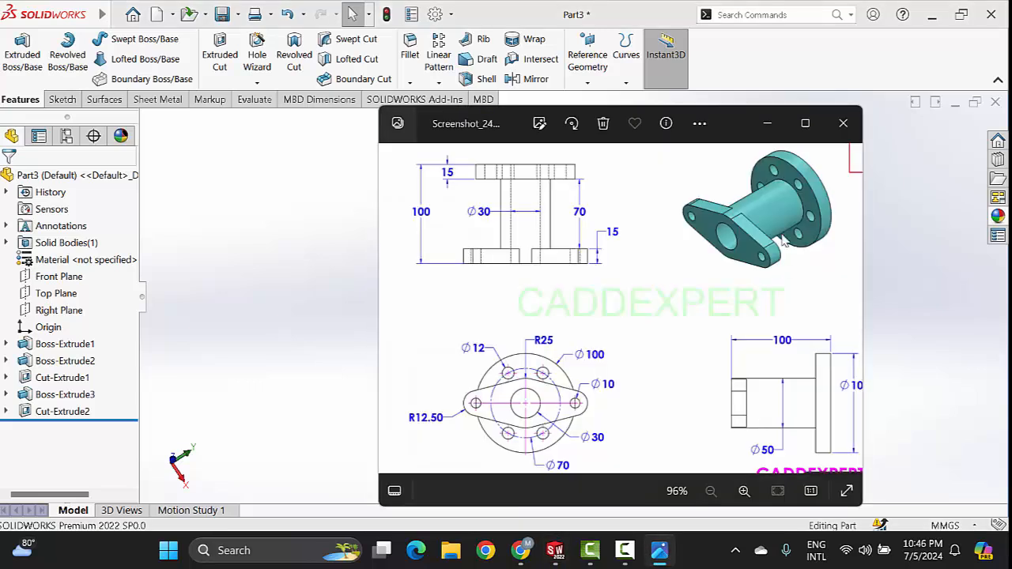
click(768, 124)
middle_drag(650, 250, 672, 261)
middle_drag(522, 269, 632, 332)
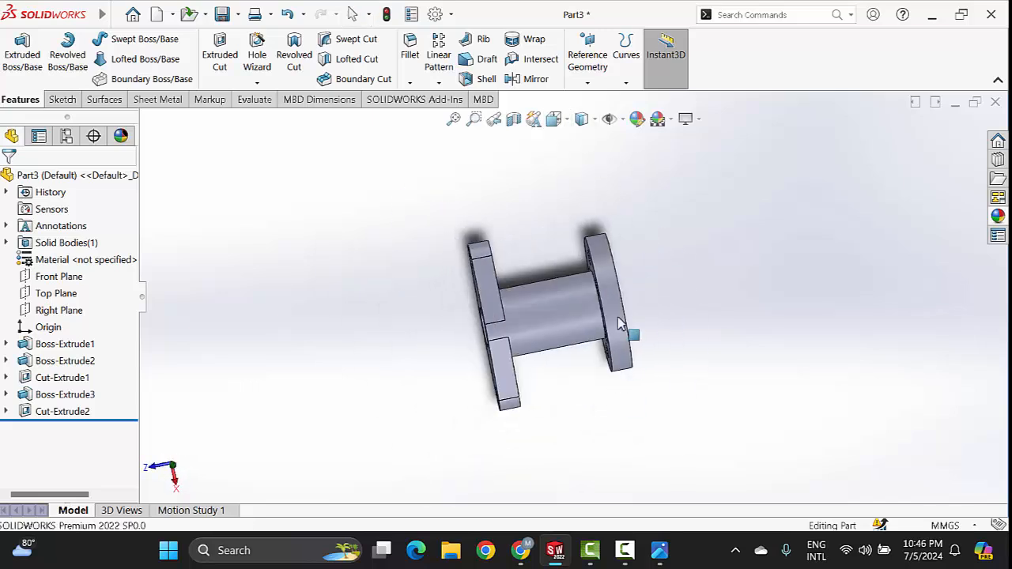
- Apply a cyan colour from the standard swatches to the whole part's appearance
click(639, 128)
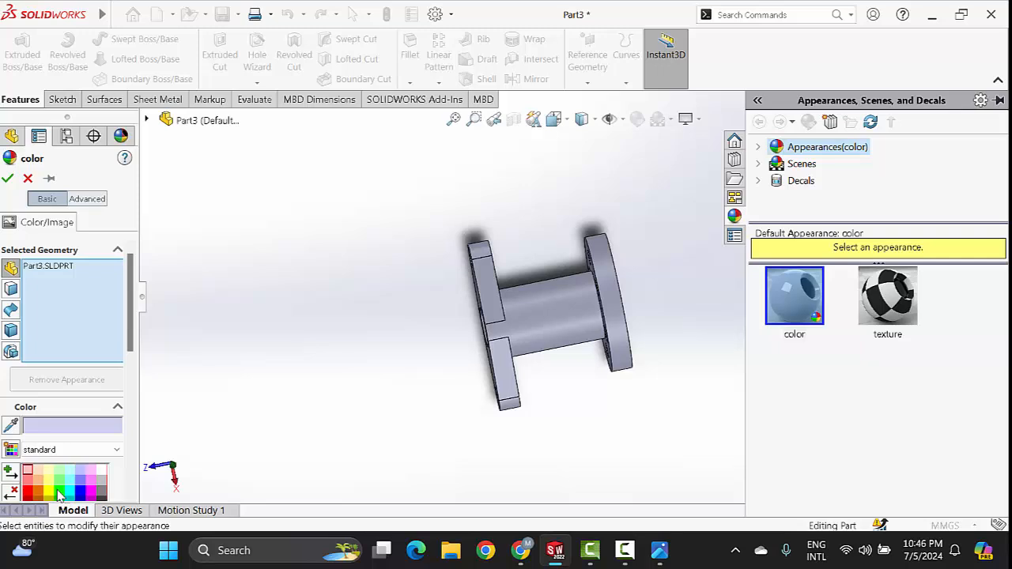
scroll(60, 494, down, 3)
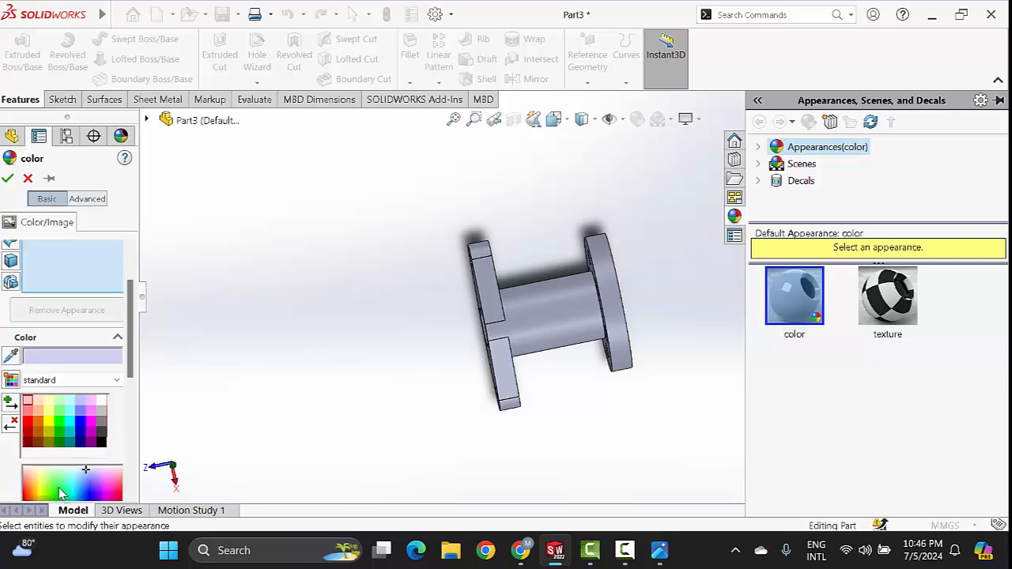
click(70, 428)
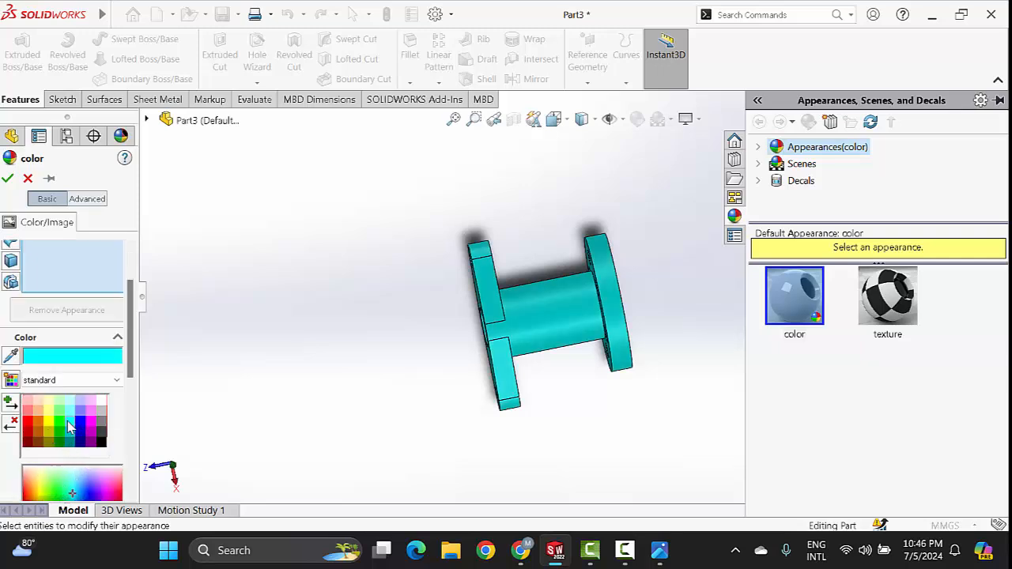
click(7, 180)
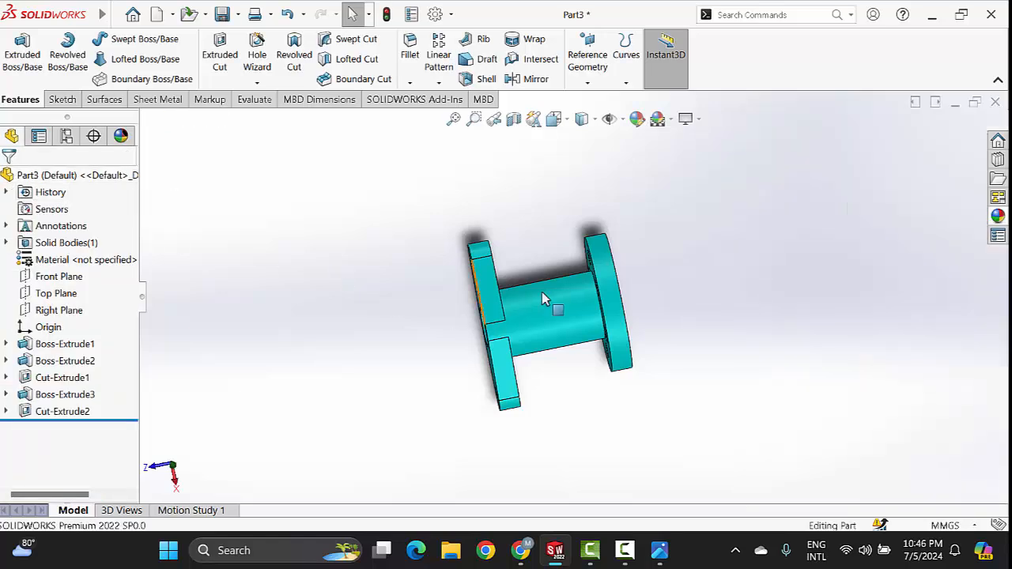
- Orient the coloured part to the Isometric view and compare it with the pictorial view in the reference drawing
middle_drag(661, 250, 673, 250)
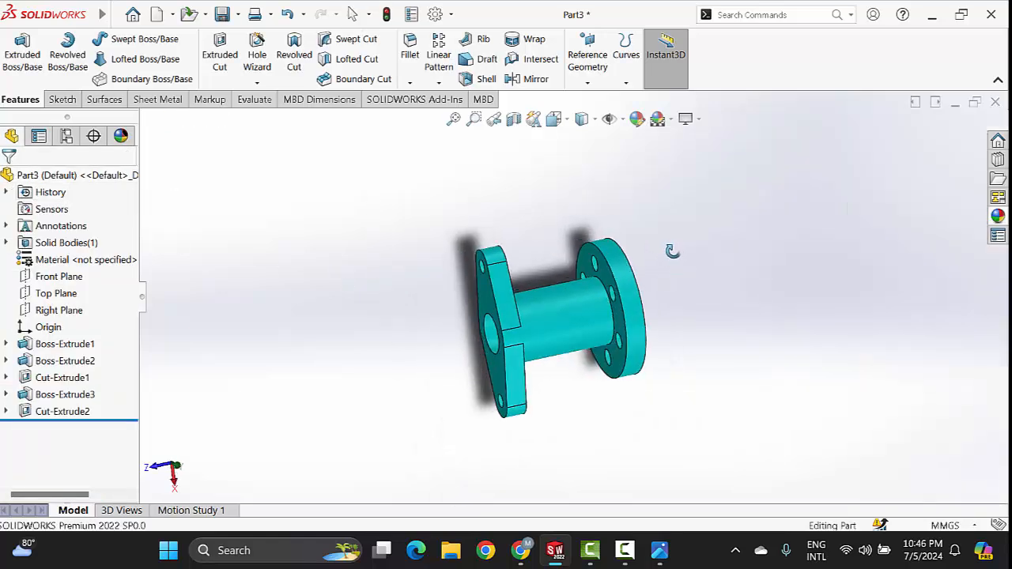
click(568, 120)
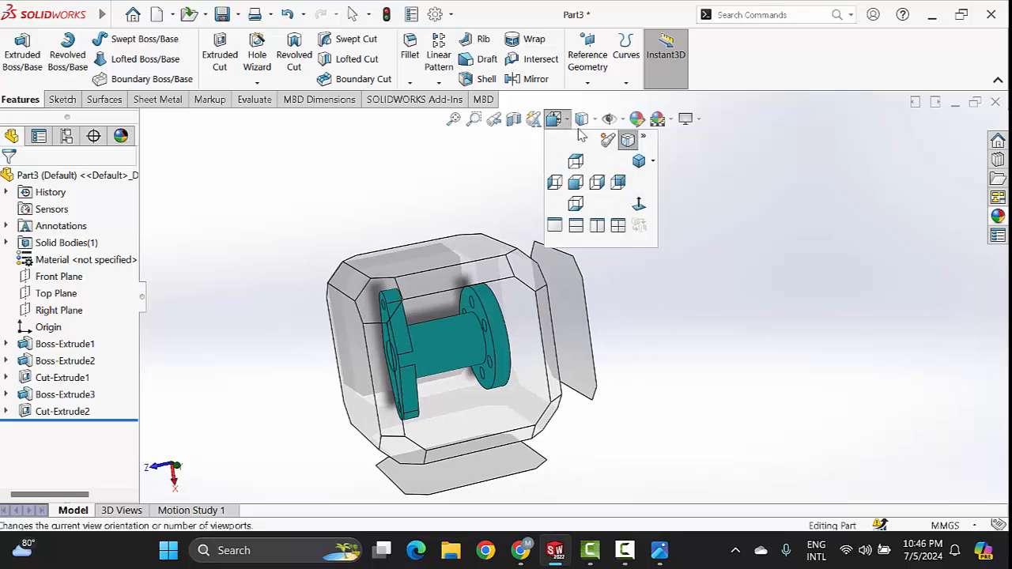
click(566, 123)
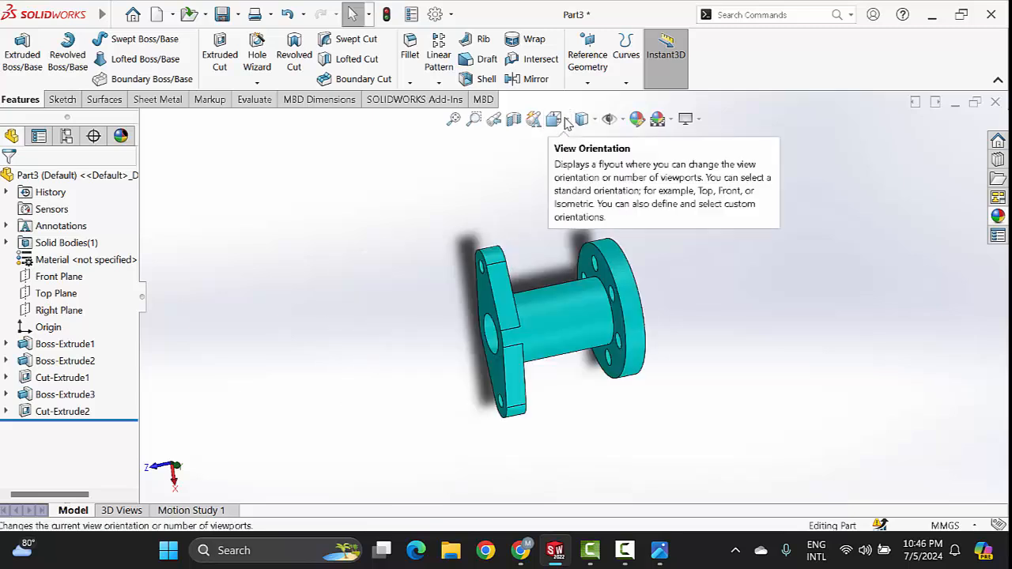
click(566, 123)
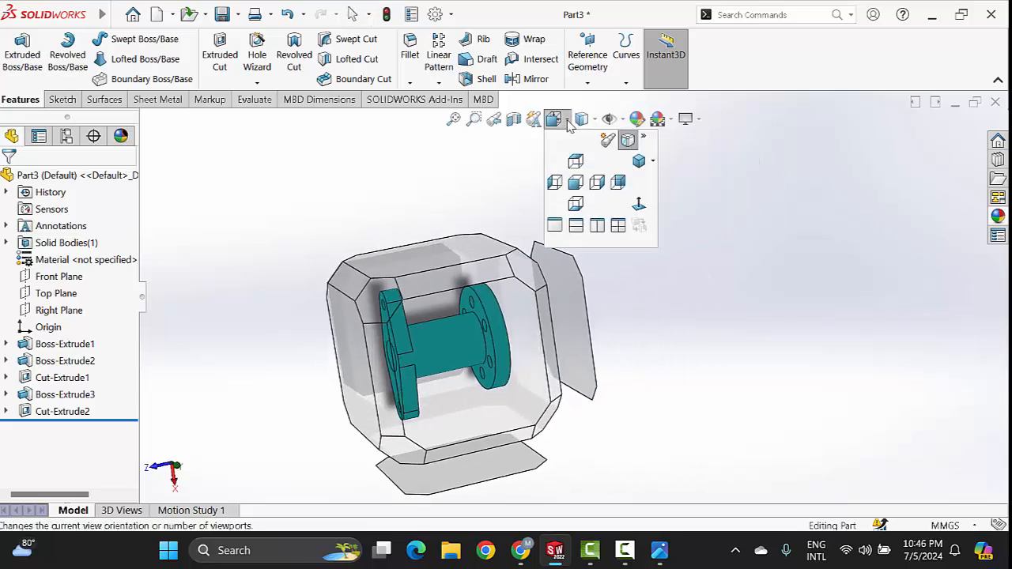
click(640, 162)
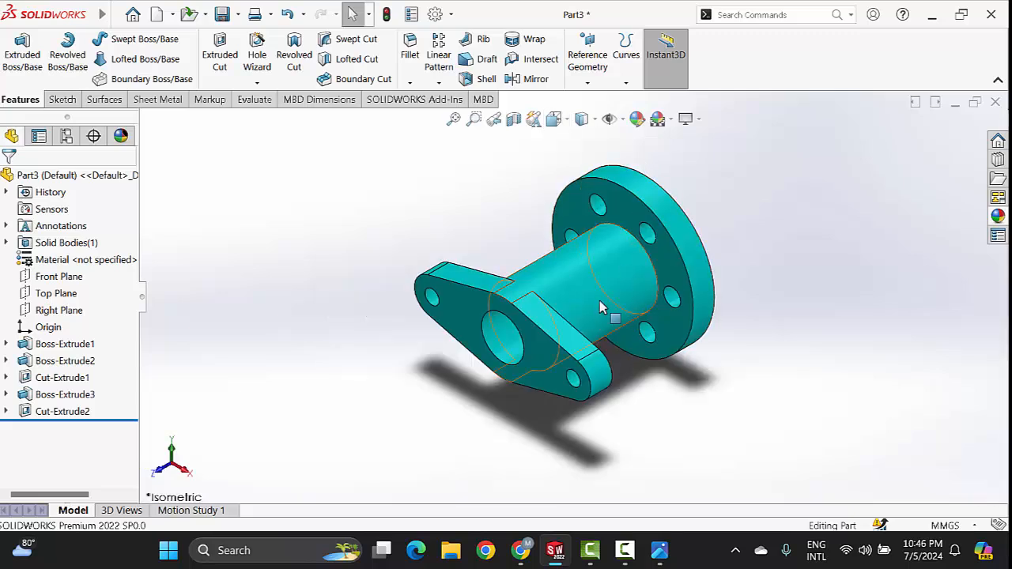
mouse_move(661, 547)
click(731, 449)
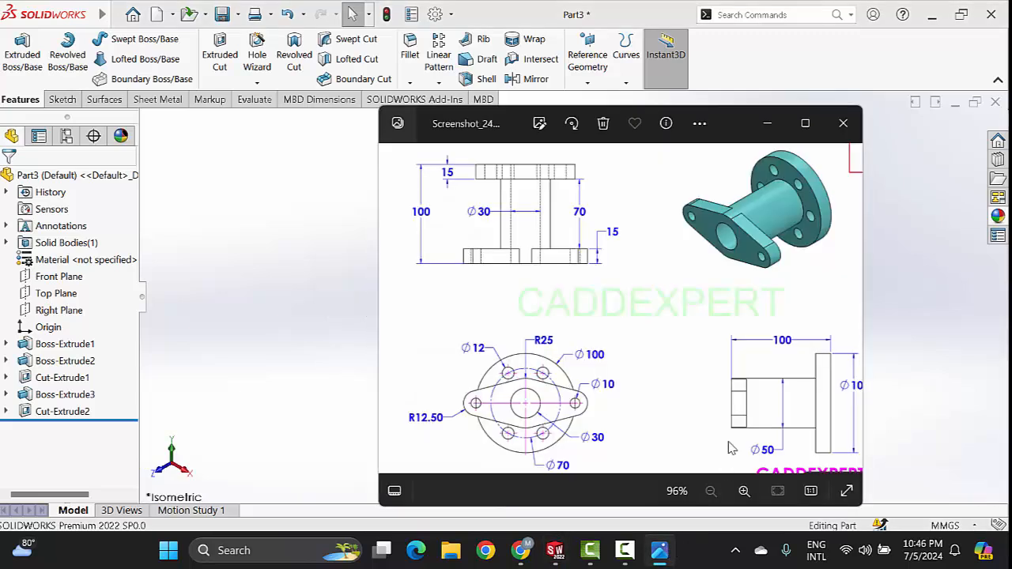
click(767, 124)
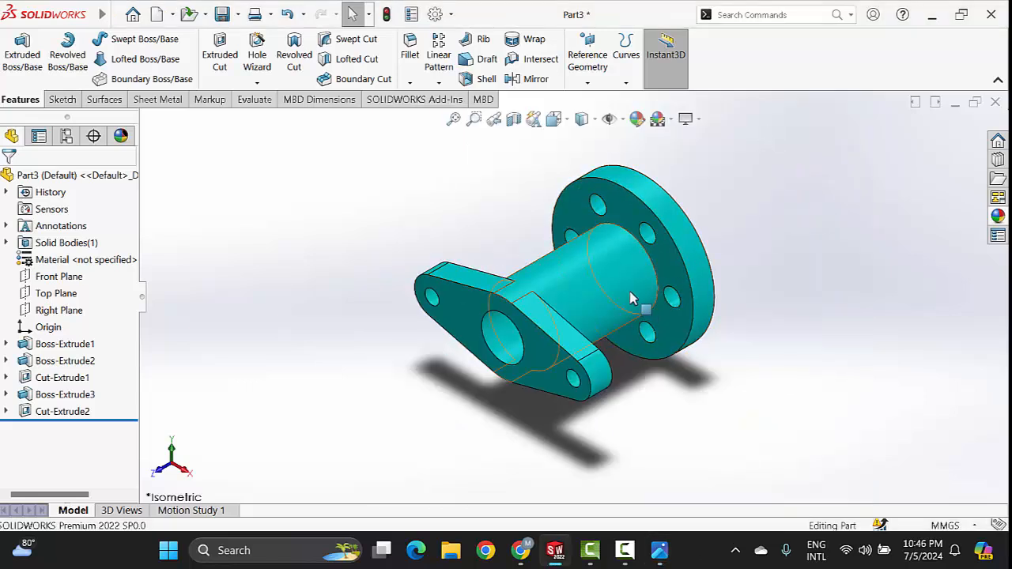
- Examine the finished cyan part from several angles, checking both flanges, their holes and the connecting pipe
scroll(599, 299, up, 2)
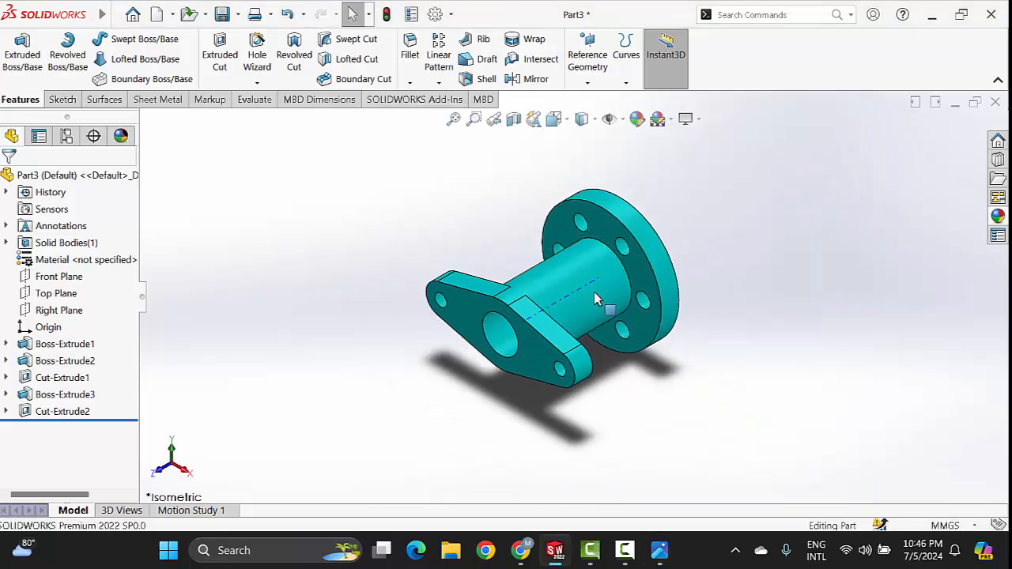
middle_drag(701, 335, 741, 253)
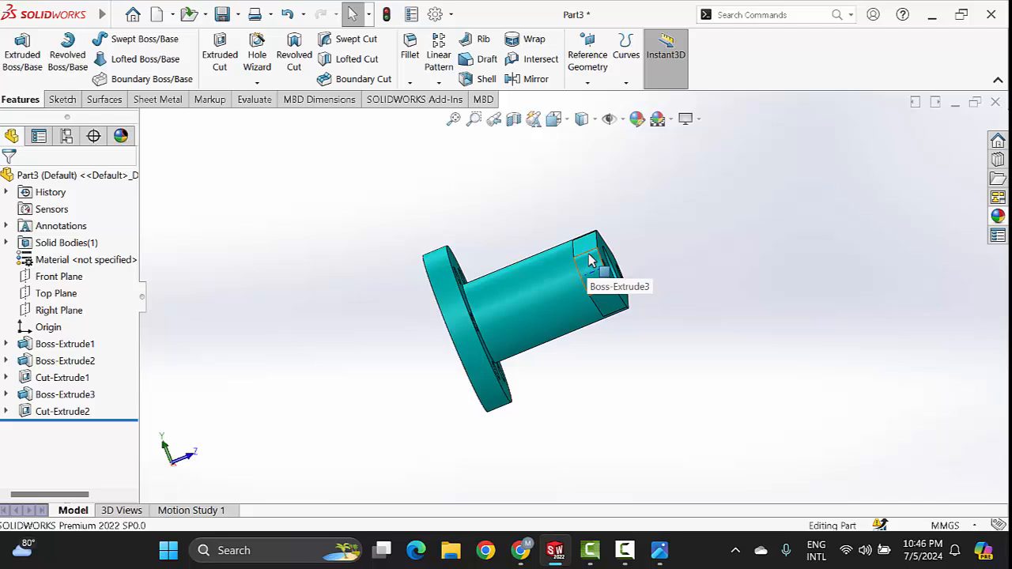
scroll(587, 257, down, 1)
scroll(587, 271, up, 1)
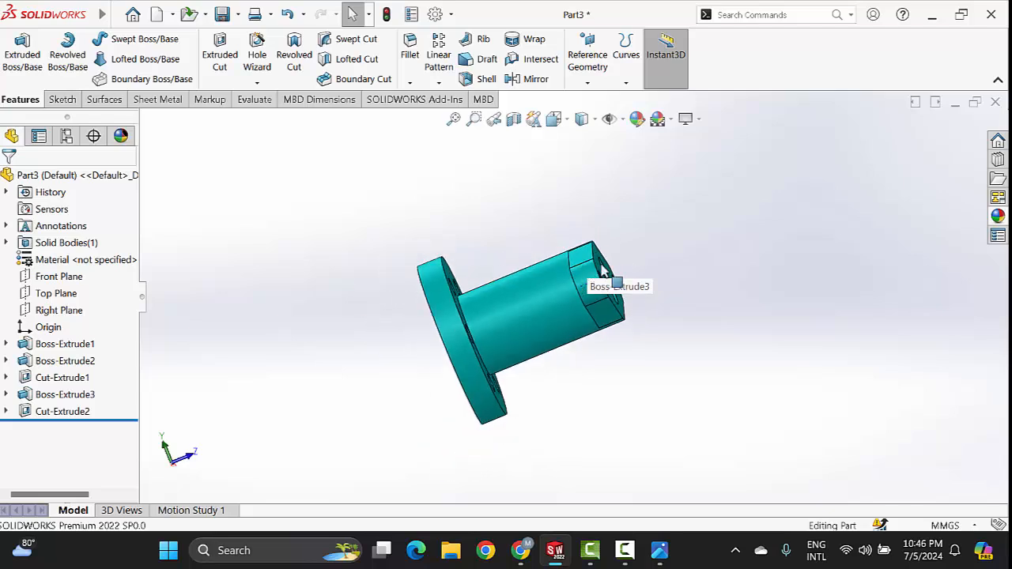
middle_drag(686, 235, 528, 275)
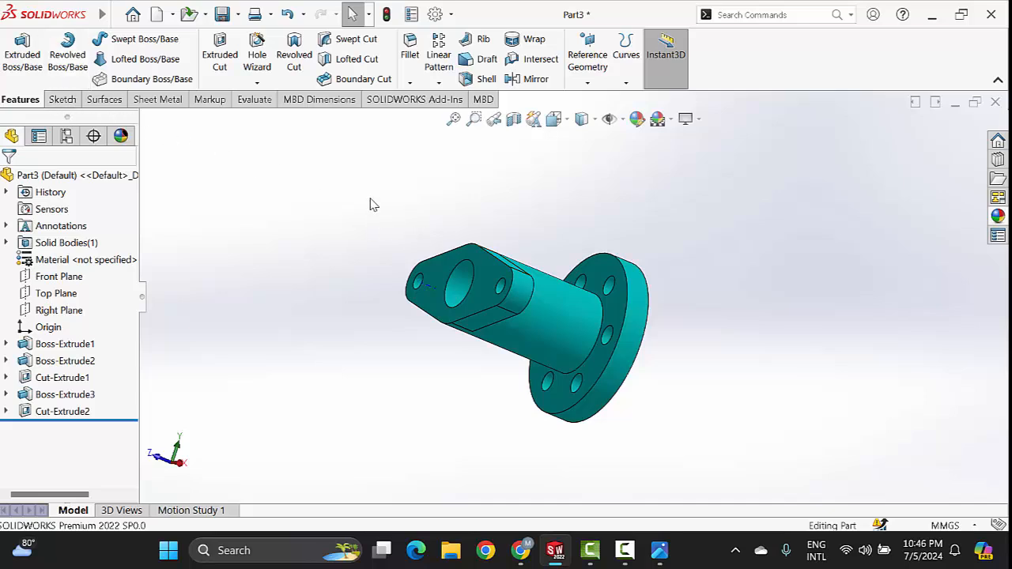
scroll(497, 286, down, 2)
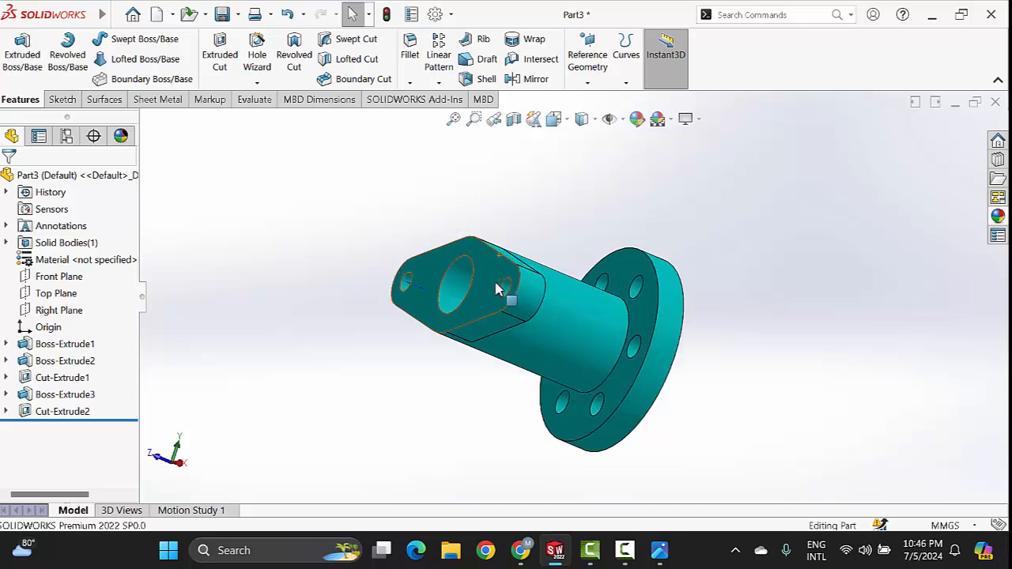
scroll(497, 285, up, 3)
middle_drag(606, 246, 709, 245)
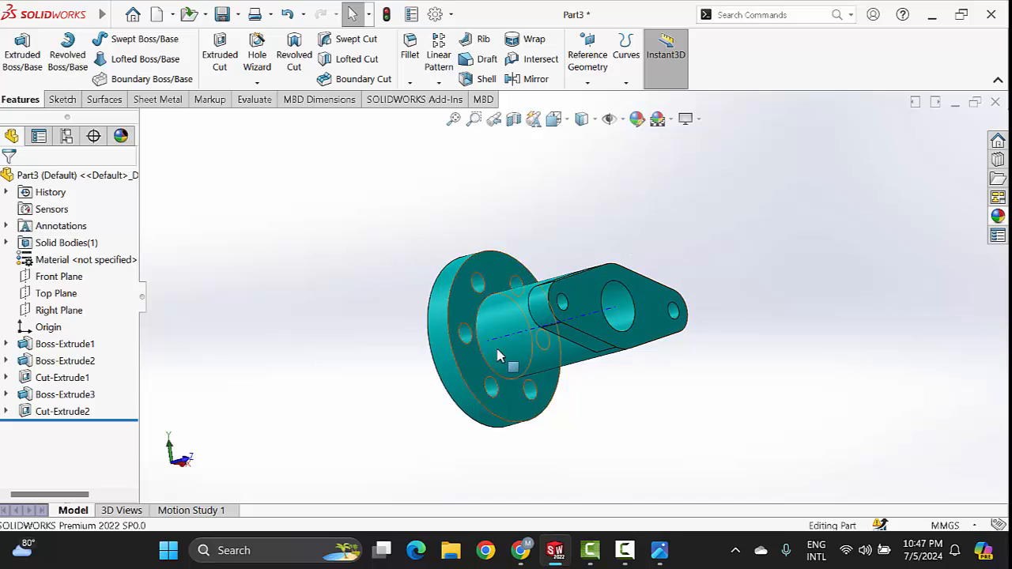
scroll(536, 347, down, 2)
scroll(536, 348, up, 3)
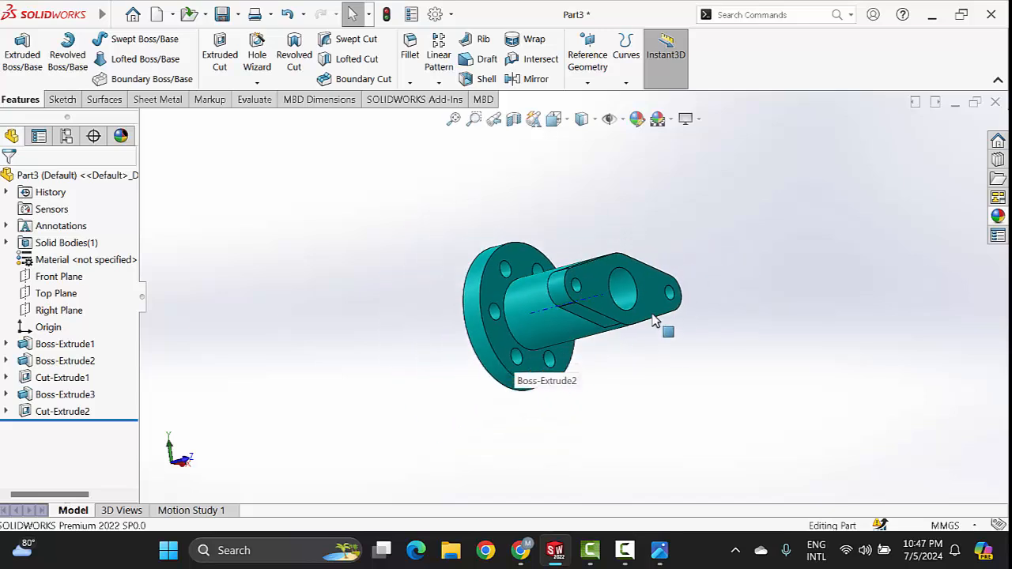